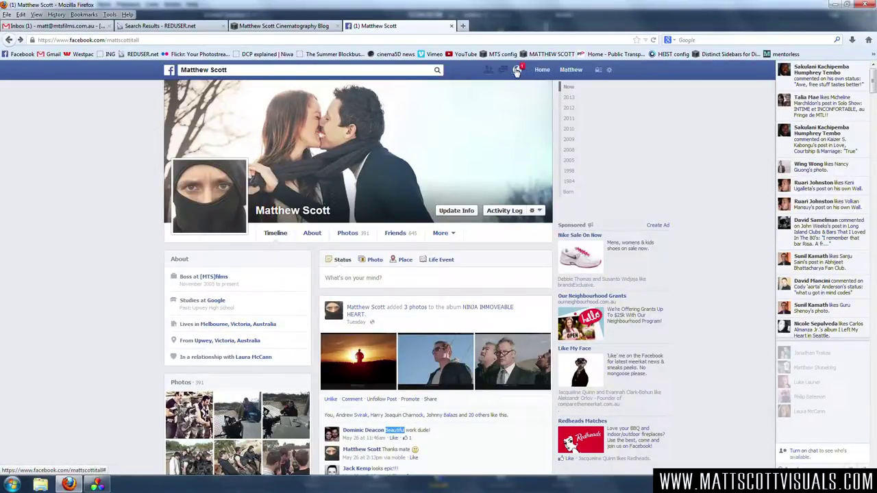
# Check Facebook notifications, open the NINJA MOVIES group post, then return to the profile timeline
pyautogui.click(519, 70)
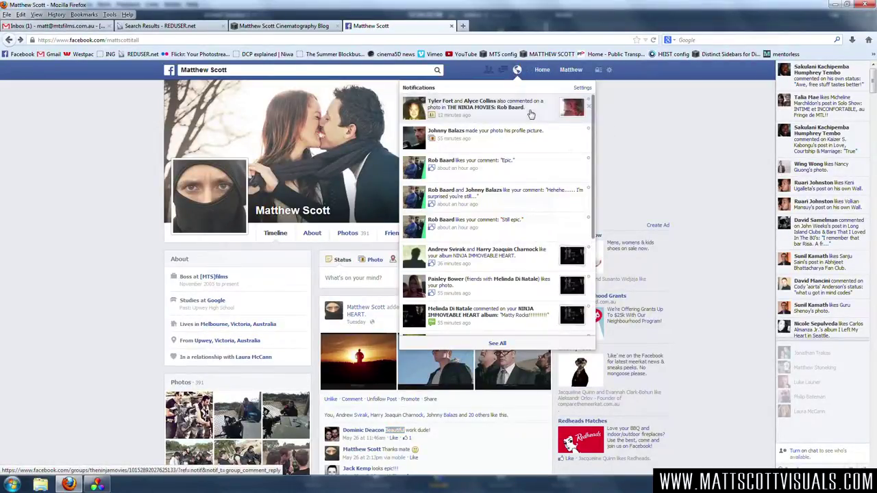
pyautogui.click(554, 122)
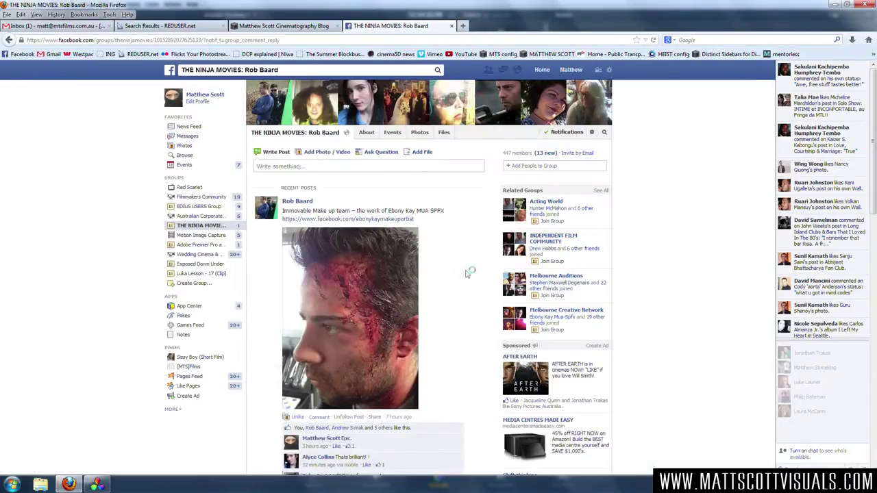
pyautogui.click(572, 70)
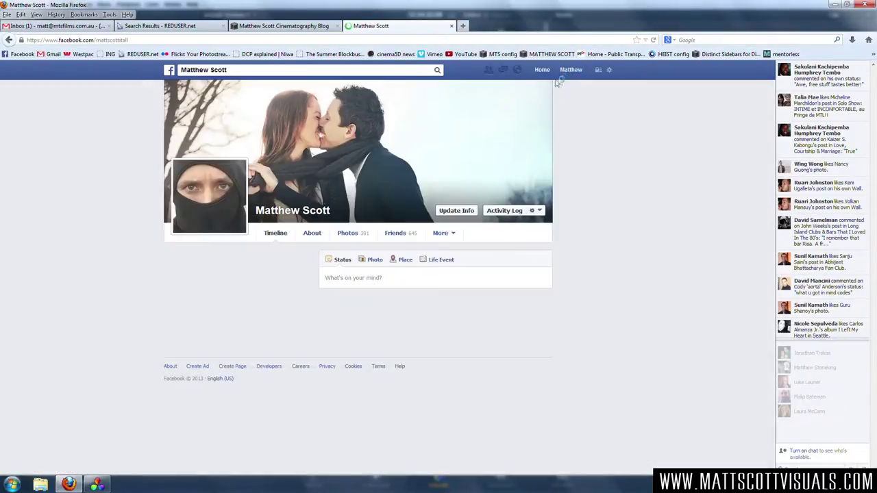
# Scroll through the profile timeline, then switch to DaVinci Resolve's Color page
pyautogui.scroll(-5, 440, 318)
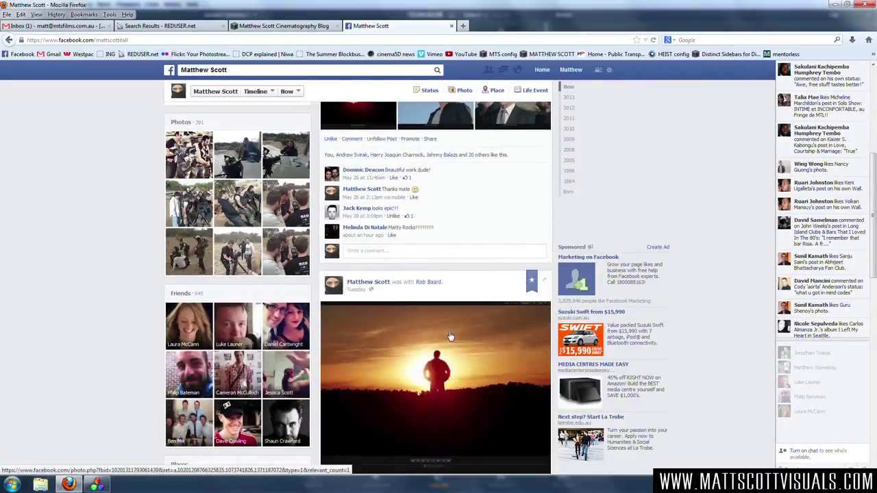
pyautogui.scroll(-5, 448, 333)
pyautogui.scroll(10, 448, 335)
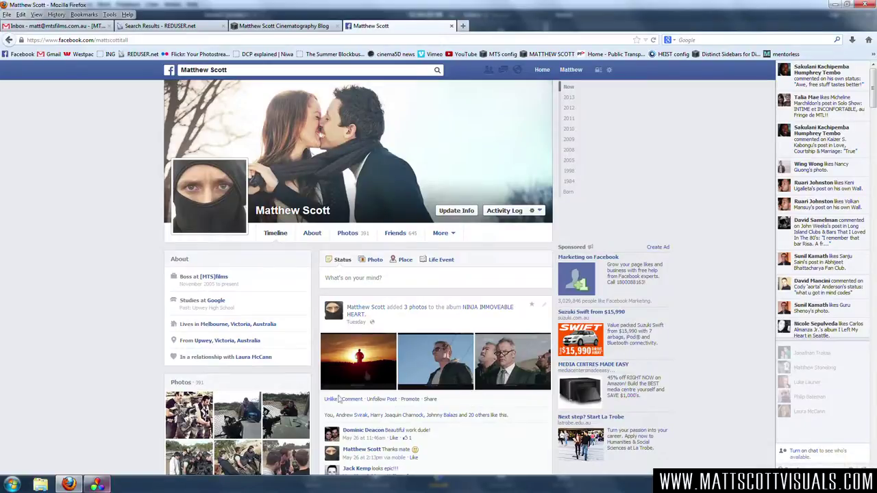
pyautogui.scroll(-5, 368, 376)
pyautogui.scroll(-10, 473, 346)
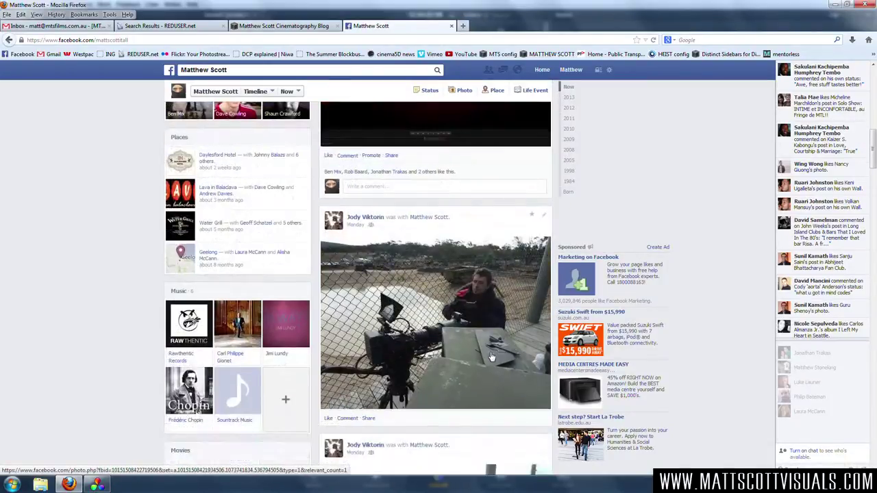
pyautogui.scroll(-8, 490, 353)
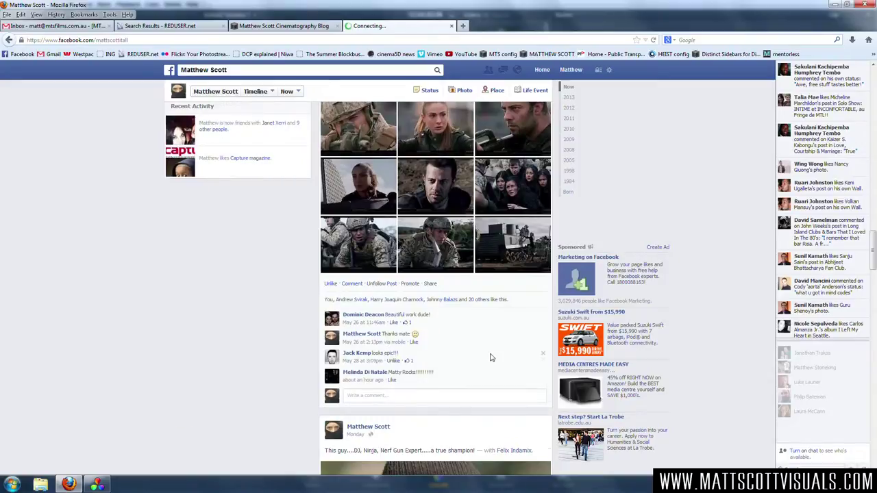
pyautogui.scroll(5, 491, 355)
pyautogui.scroll(-3, 490, 357)
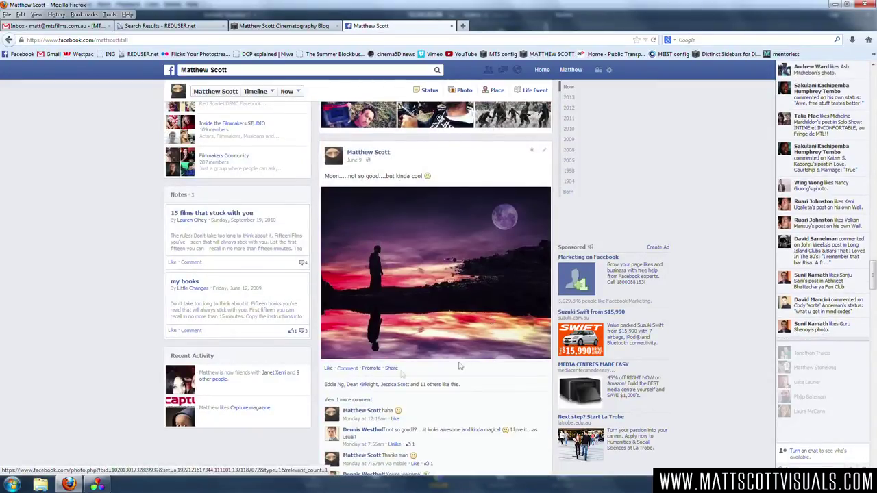
pyautogui.click(99, 484)
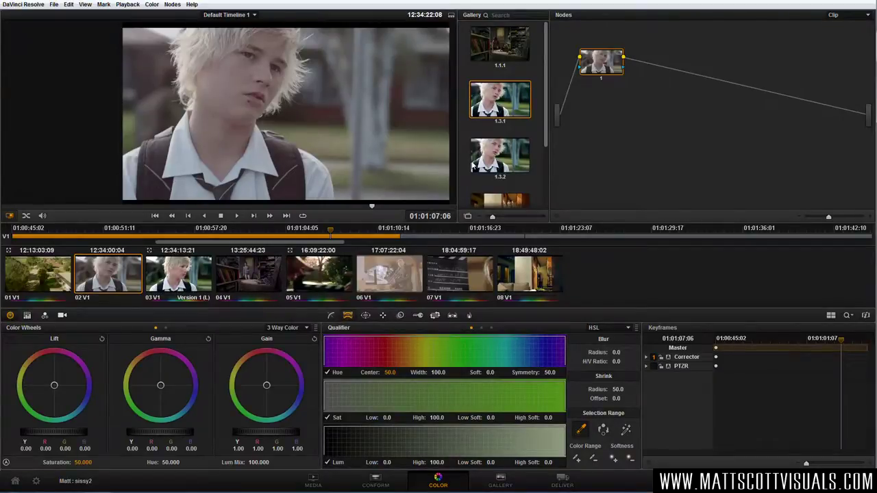
pyautogui.hotkey('ctrl', 'f')
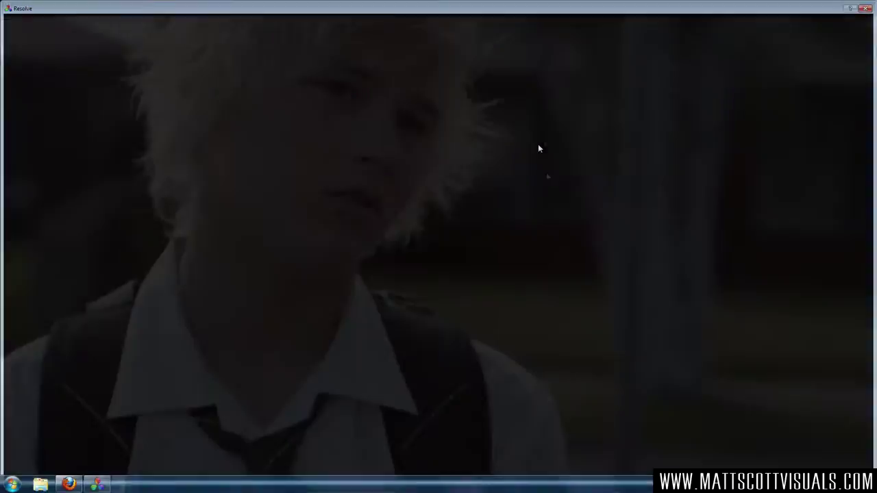
pyautogui.hotkey('ctrl', 'w')
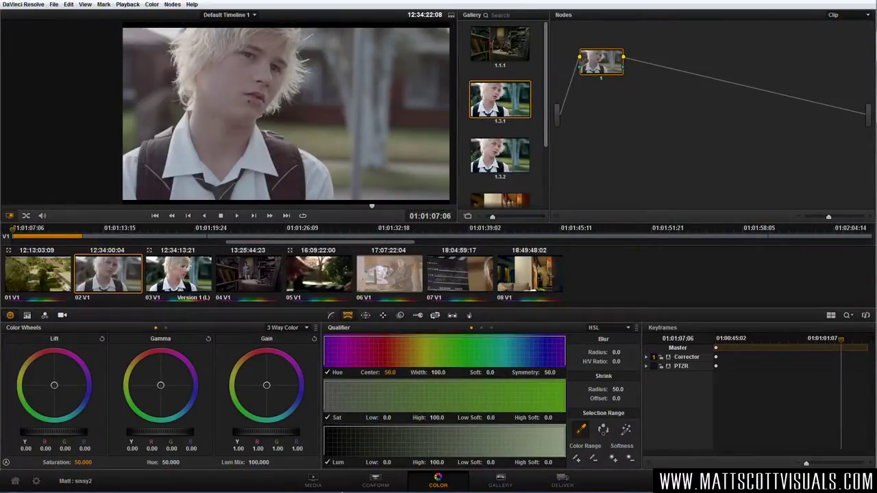
pyautogui.click(313, 482)
# Select clip A009_C009_0720RO_001.R3D on the Media page, then return through Conform to the Color page
pyautogui.click(374, 480)
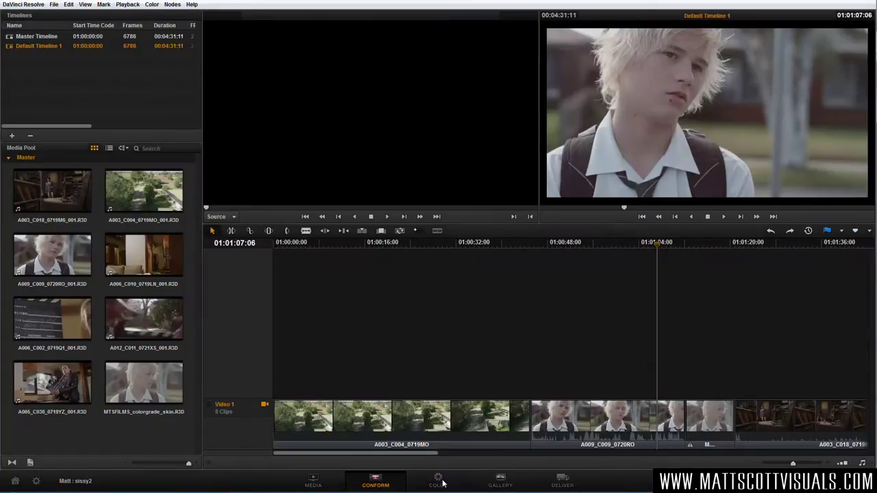
pyautogui.click(312, 482)
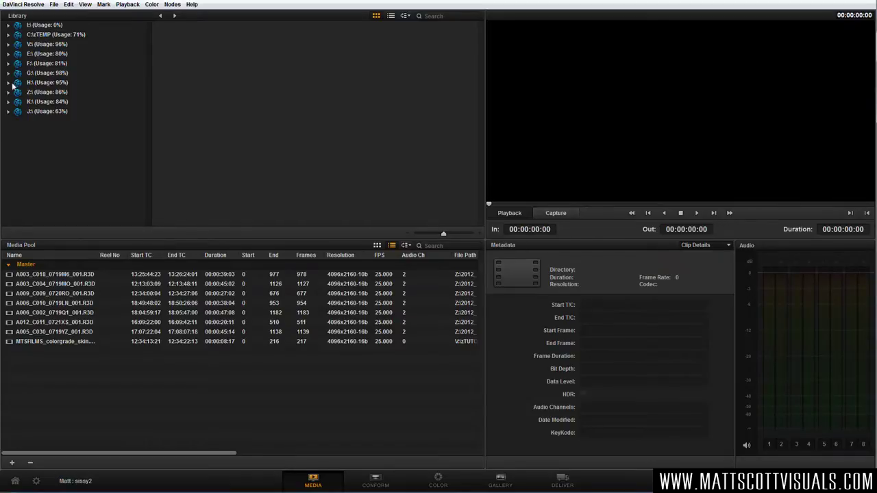
pyautogui.click(55, 294)
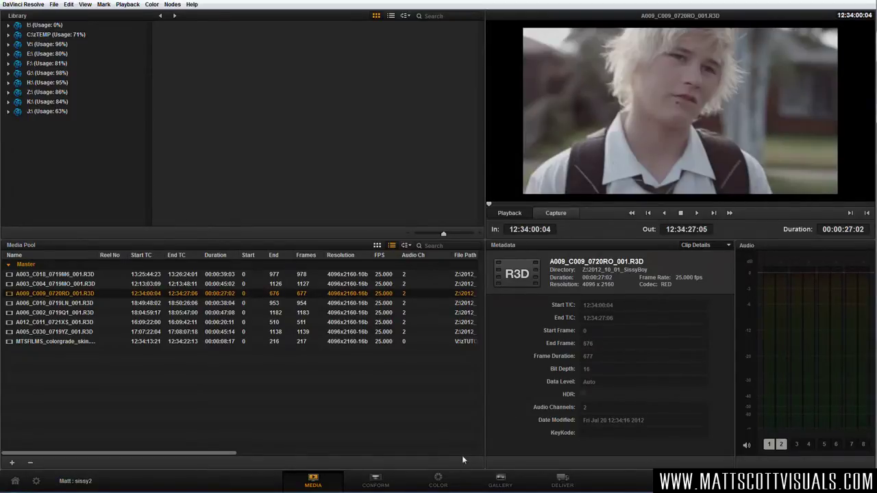
pyautogui.click(375, 481)
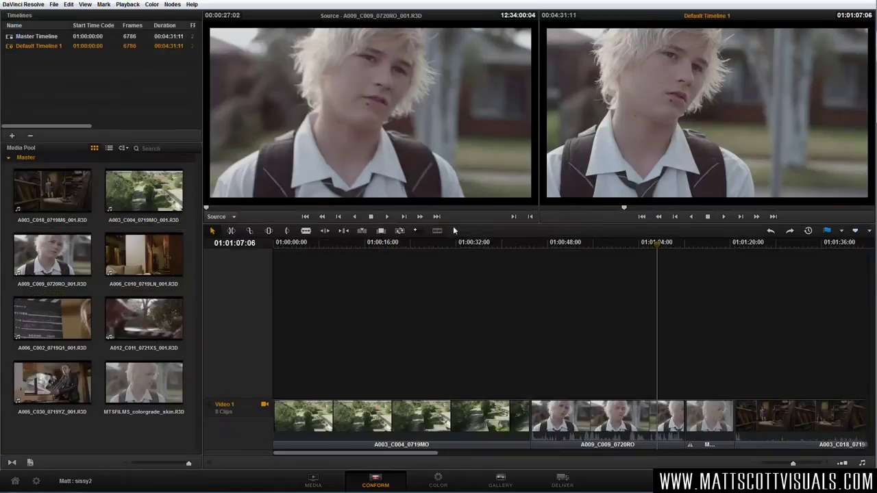
pyautogui.click(437, 484)
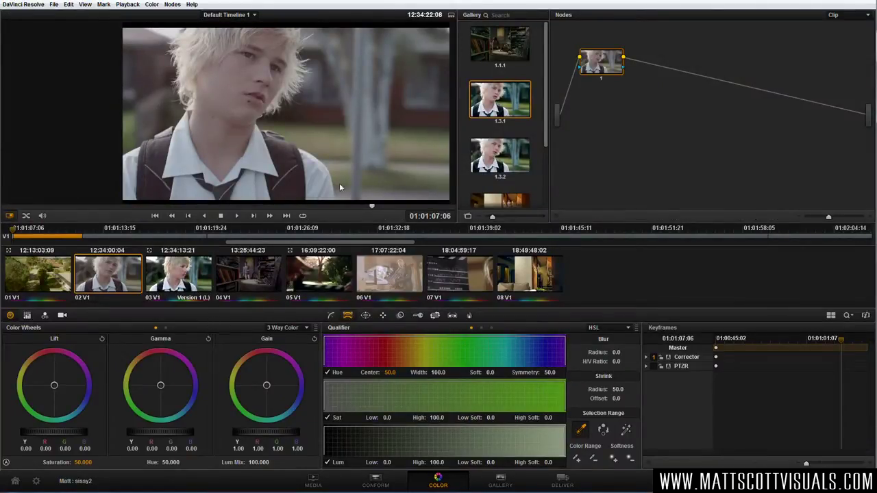
# Load clip 03 and rearrange its BALANCE, skin, hair, shirt, eyes, FOCUS, CONTRAST and FINAL nodes
pyautogui.click(177, 279)
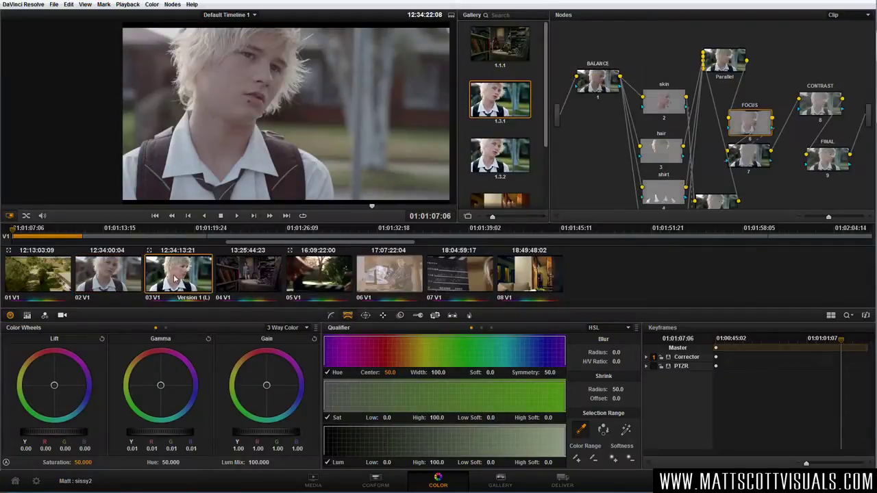
pyautogui.moveTo(708, 146); pyautogui.dragTo(705, 111)
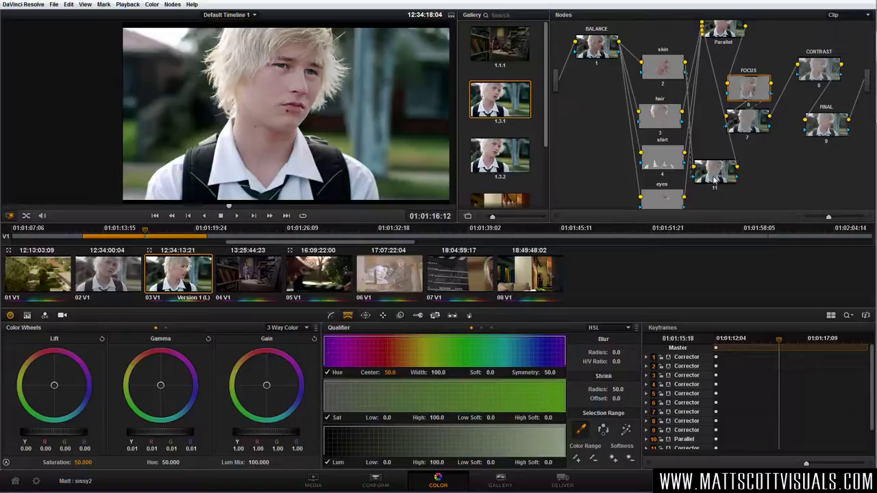
pyautogui.moveTo(594, 55); pyautogui.dragTo(585, 133)
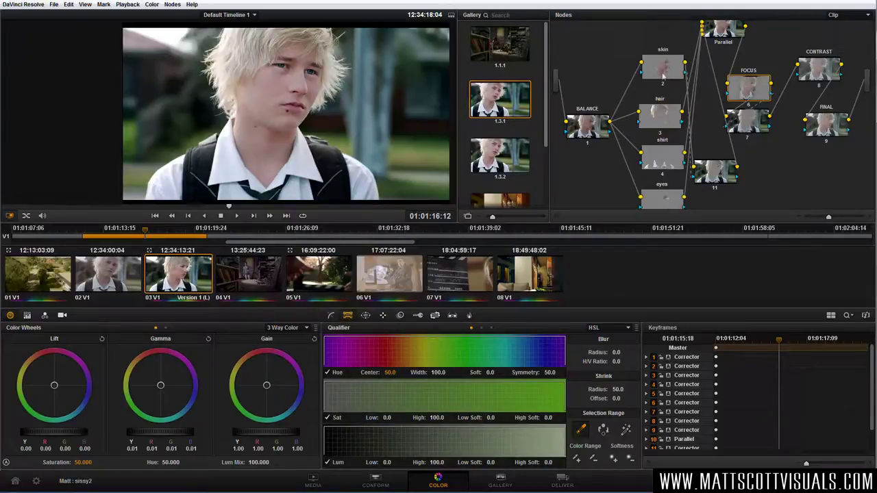
pyautogui.moveTo(663, 78); pyautogui.dragTo(659, 64)
pyautogui.moveTo(662, 121); pyautogui.dragTo(660, 101)
pyautogui.moveTo(663, 161); pyautogui.dragTo(660, 147)
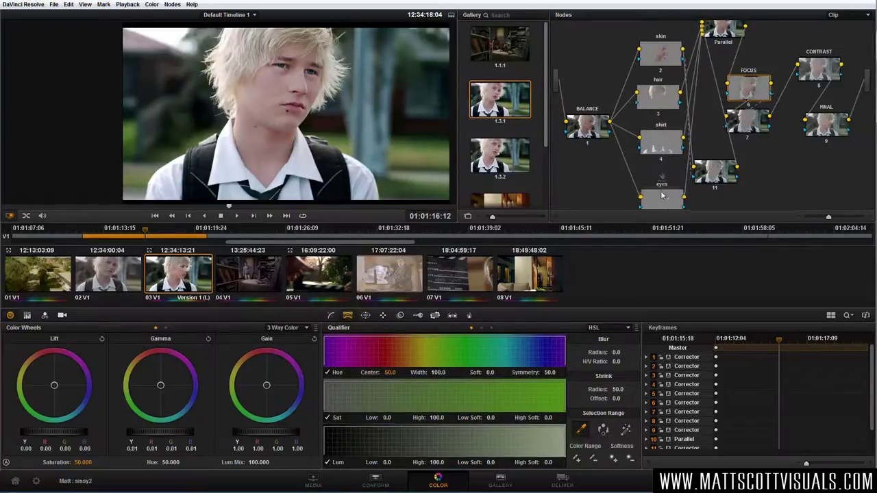
pyautogui.moveTo(662, 195); pyautogui.dragTo(665, 171)
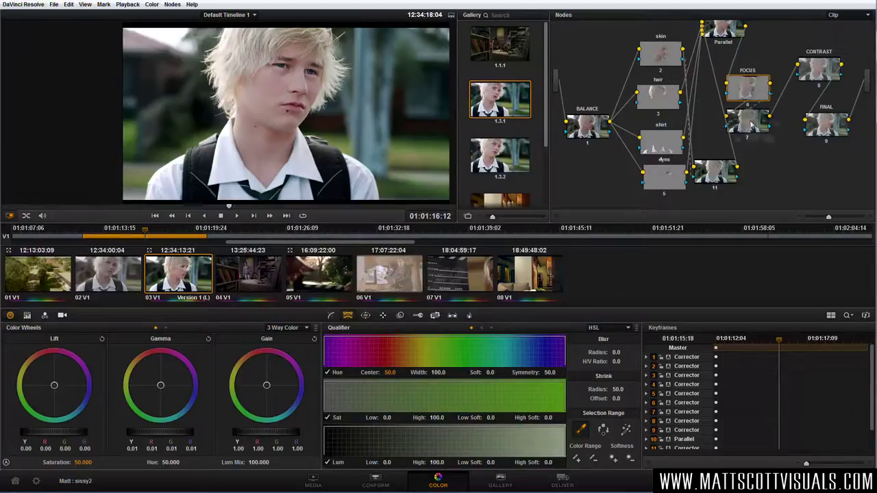
pyautogui.moveTo(748, 124); pyautogui.dragTo(766, 139)
pyautogui.moveTo(750, 87); pyautogui.dragTo(764, 85)
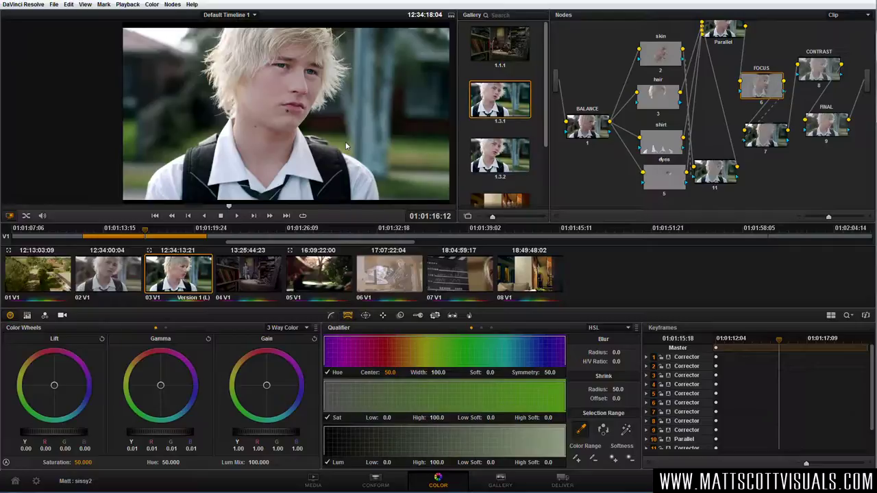
pyautogui.moveTo(806, 66); pyautogui.dragTo(811, 64)
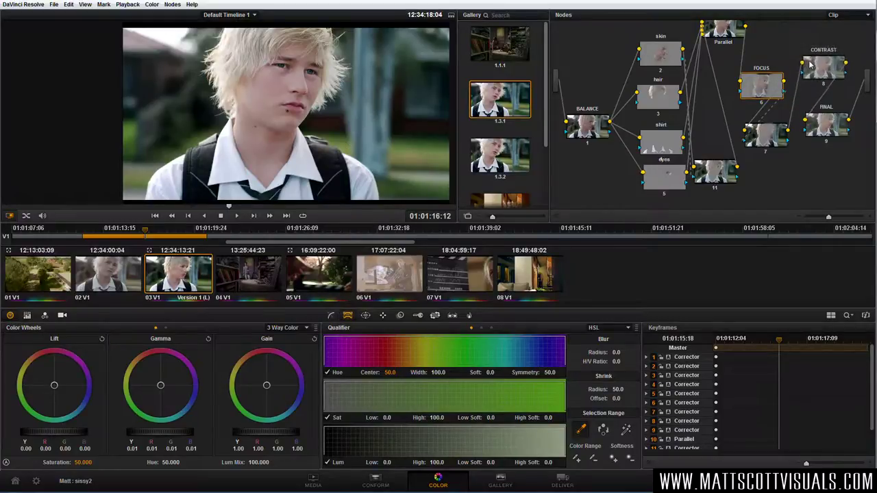
pyautogui.moveTo(833, 129); pyautogui.dragTo(849, 136)
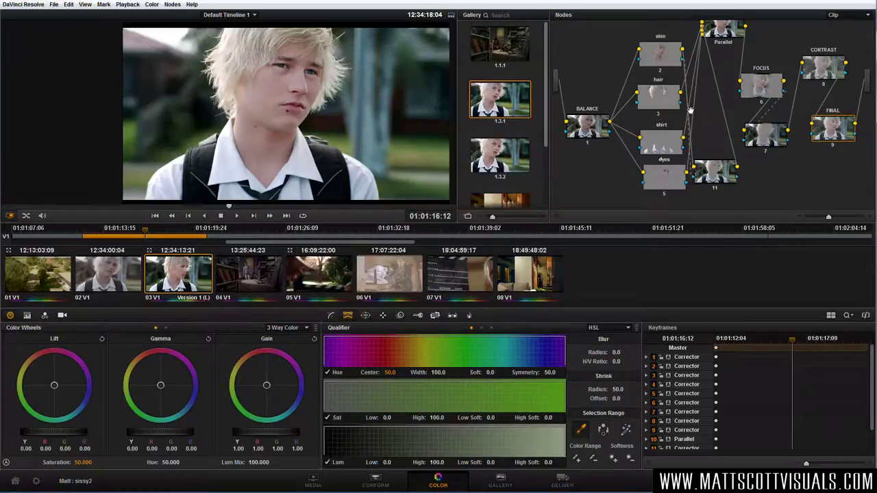
# Return to clip 02, step it forward one frame and preview it full screen
pyautogui.click(130, 281)
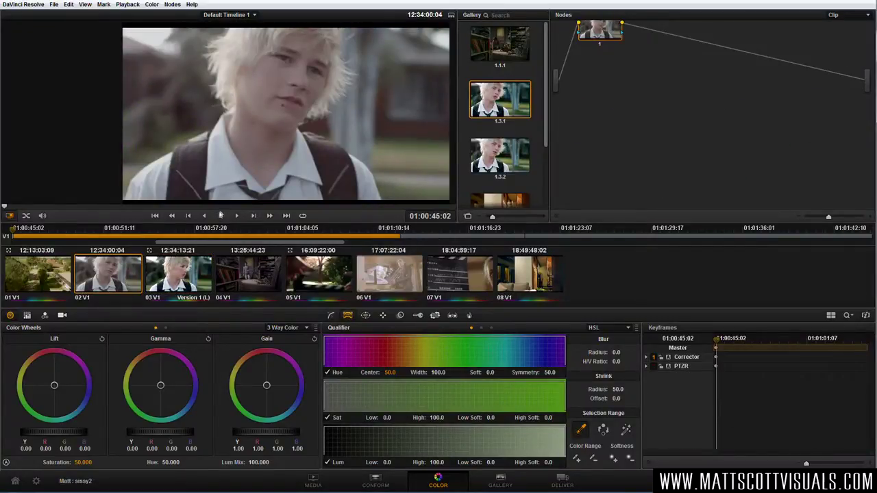
pyautogui.click(278, 206)
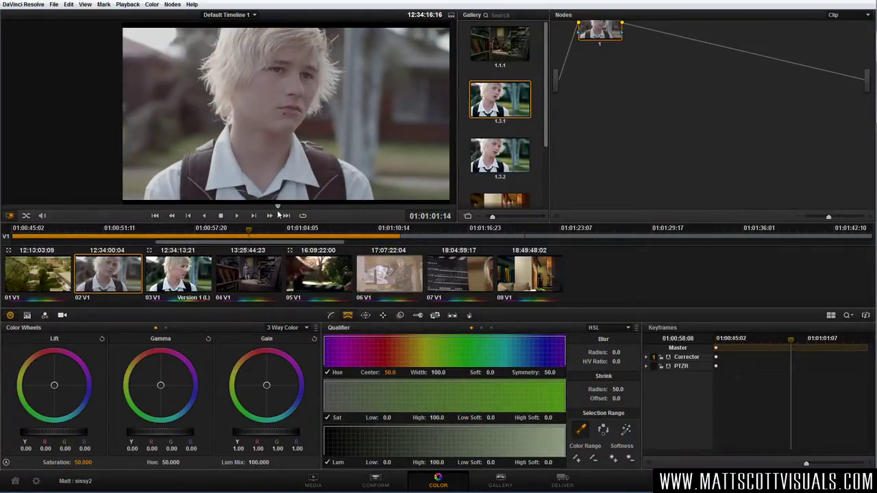
pyautogui.press('Right')
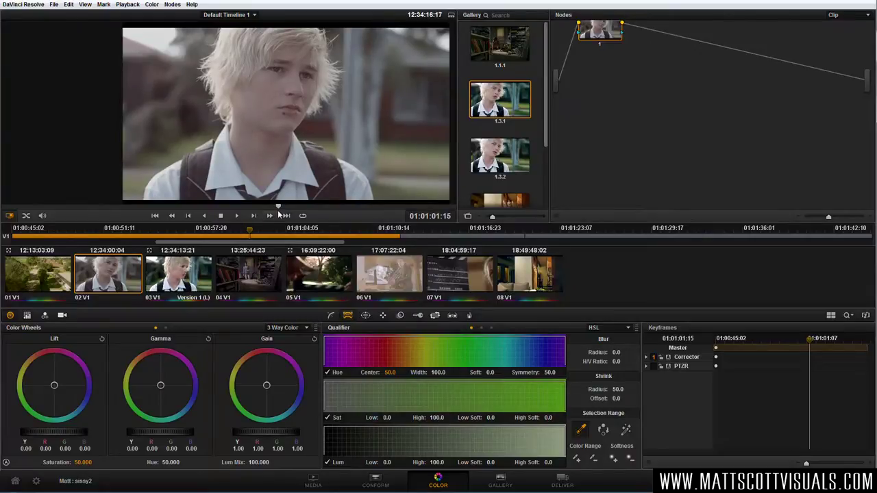
pyautogui.hotkey('ctrl', 'f')
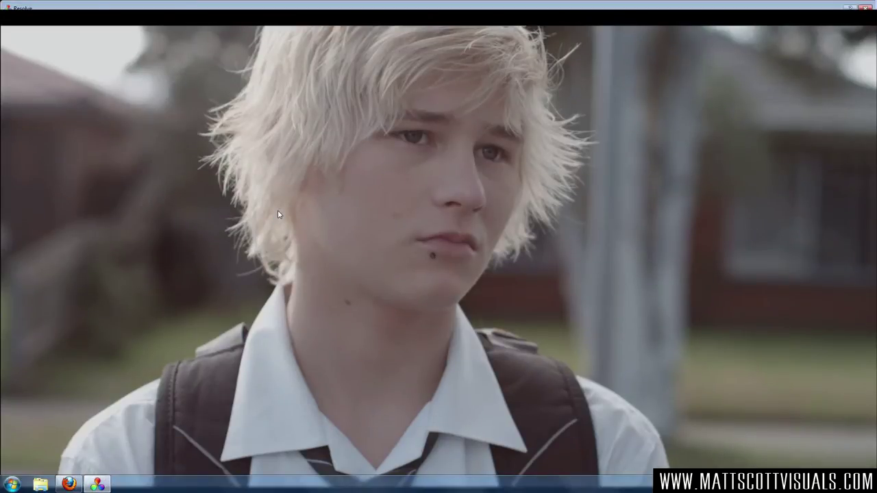
pyautogui.press('Escape')
# Show clip 02's Camera Raw settings: Project decoding, REDcolor3 colour space, REDgamma3 gamma
pyautogui.click(63, 316)
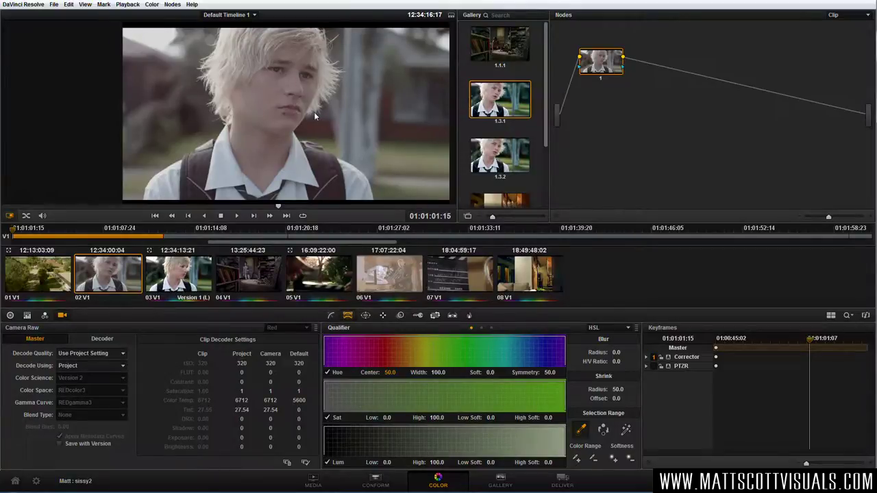
# Set clip 02 to decode using Clip settings with a REDlog Film gamma curve, then review colour space options
pyautogui.click(83, 366)
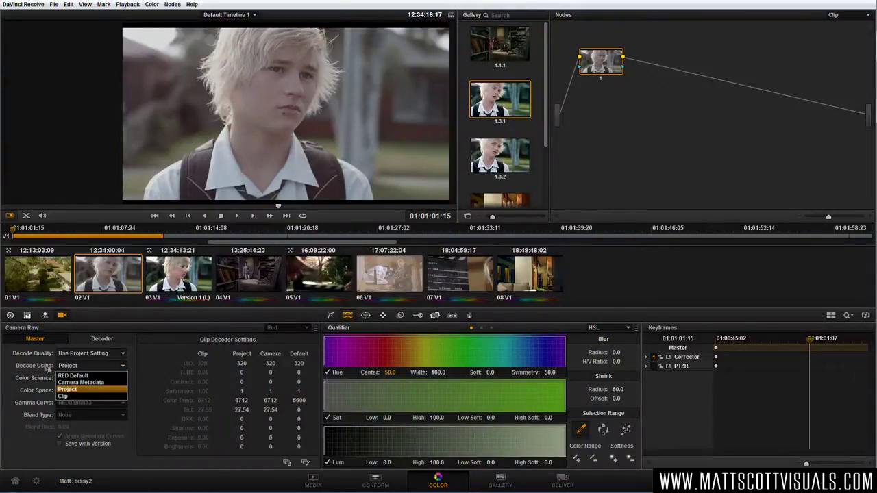
pyautogui.click(84, 396)
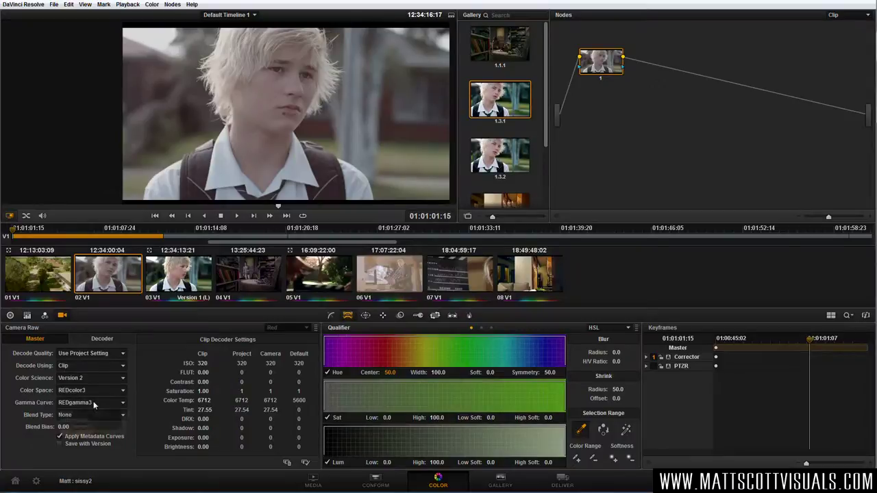
pyautogui.click(94, 405)
pyautogui.click(89, 462)
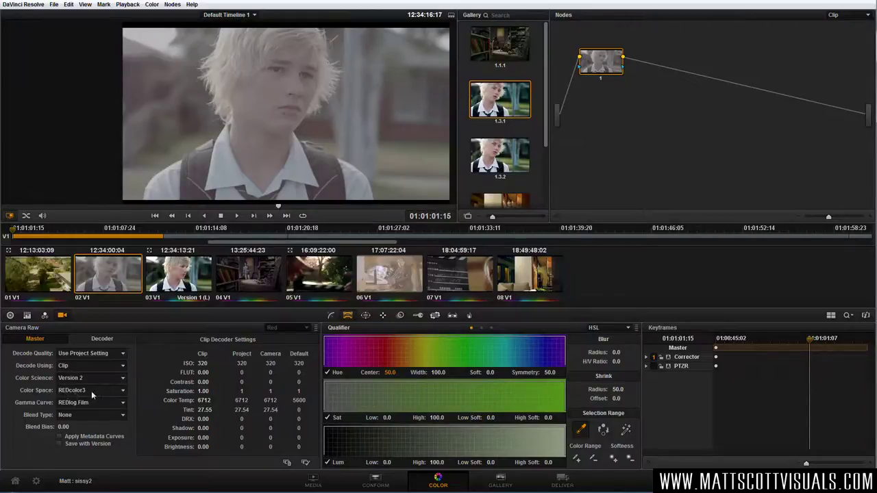
pyautogui.click(91, 390)
pyautogui.click(91, 391)
pyautogui.hotkey('ctrl', 'w')
pyautogui.moveTo(295, 120); pyautogui.dragTo(345, 108)
pyautogui.hotkey('ctrl', 'w')
pyautogui.scroll(2, 309, 195)
pyautogui.scroll(2, 293, 163)
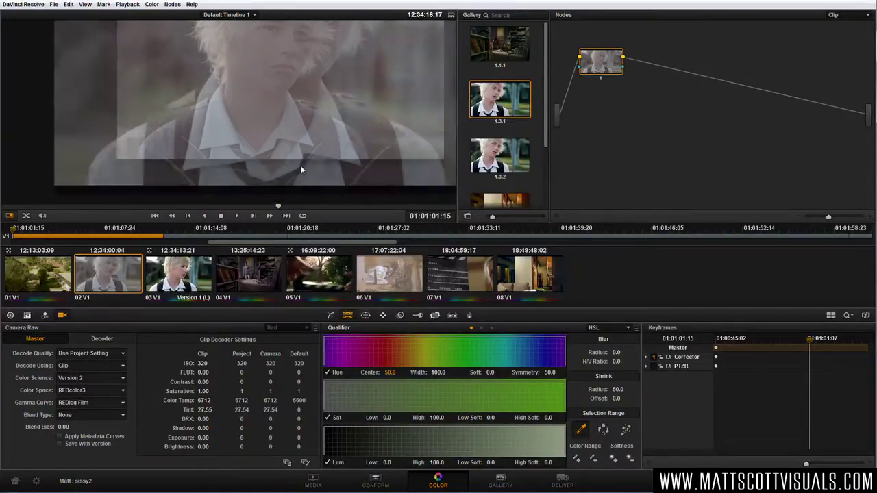
pyautogui.scroll(3, 300, 165)
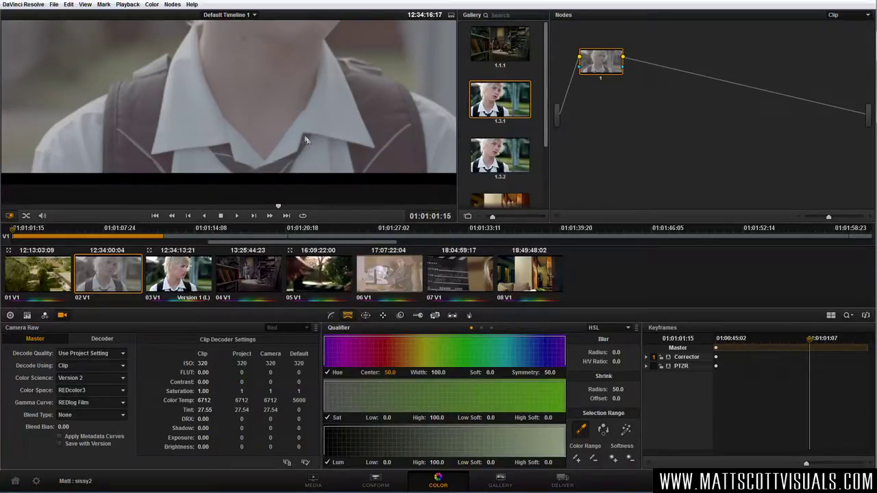
pyautogui.moveTo(240, 161); pyautogui.dragTo(238, 175)
pyautogui.scroll(-4, 246, 171)
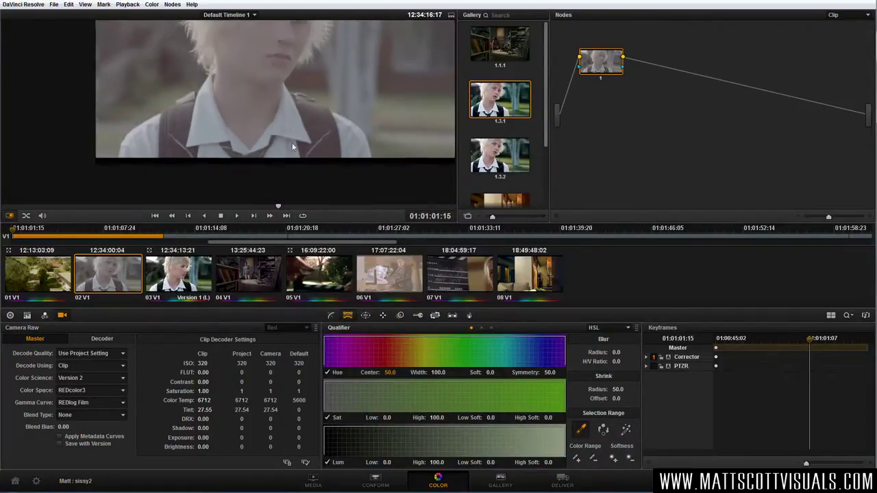
pyautogui.scroll(3, 289, 158)
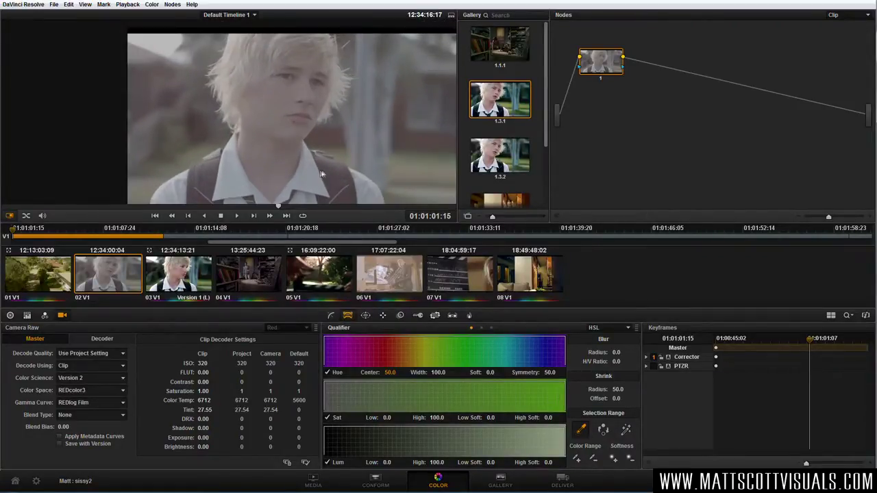
pyautogui.rightClick(356, 129)
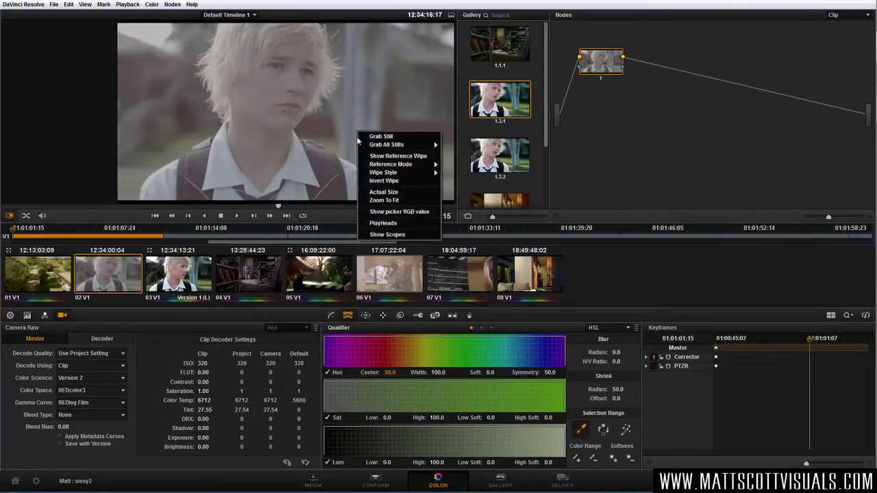
# Open the video scopes showing a single large Waveform in 1 UP layout
pyautogui.click(392, 236)
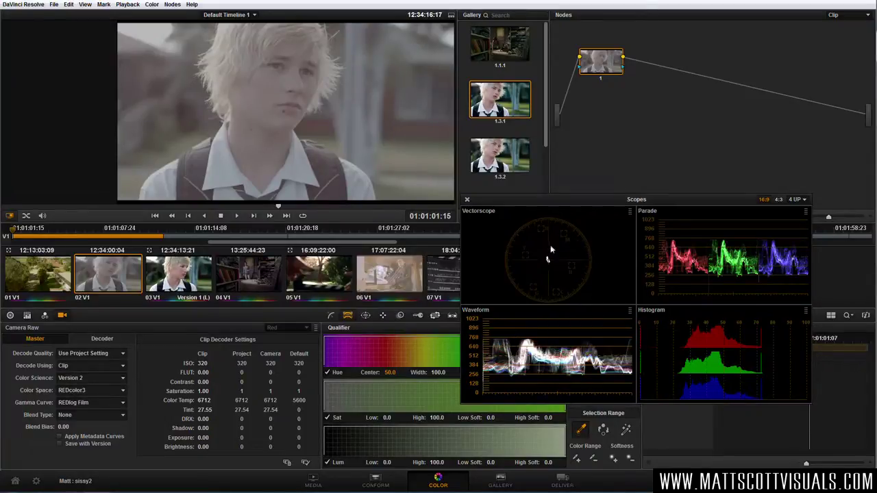
pyautogui.click(629, 211)
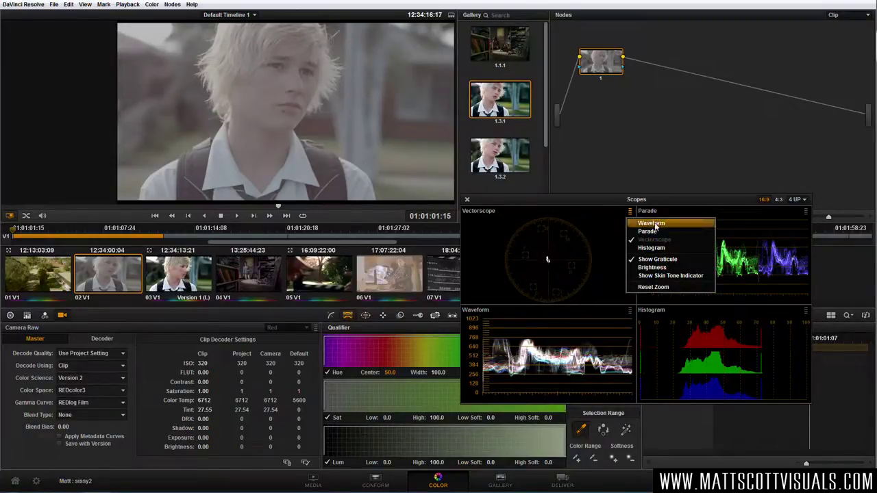
pyautogui.click(652, 223)
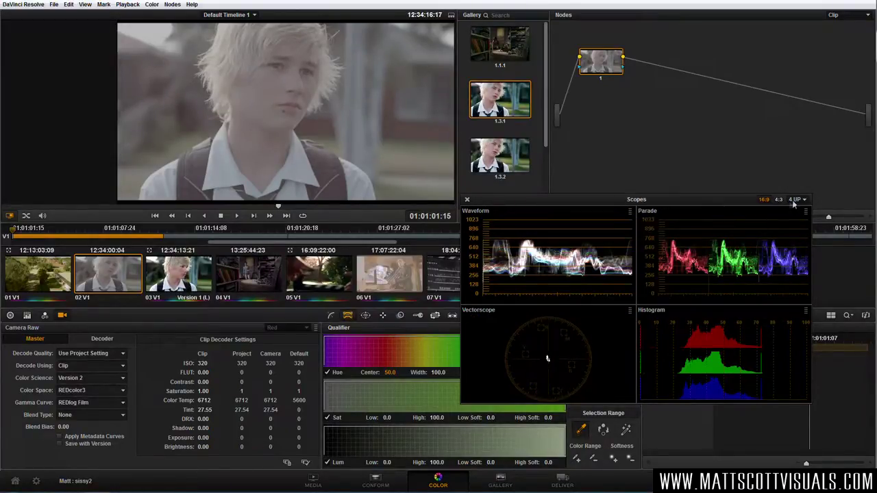
pyautogui.click(795, 200)
pyautogui.click(795, 208)
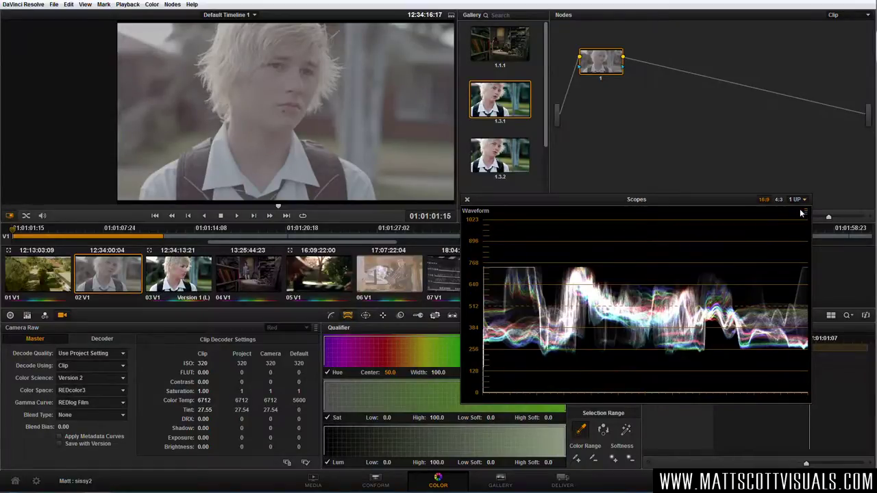
# Enlarge and reposition the scopes window, then bring back the Color Wheels
pyautogui.moveTo(712, 200); pyautogui.dragTo(709, 178)
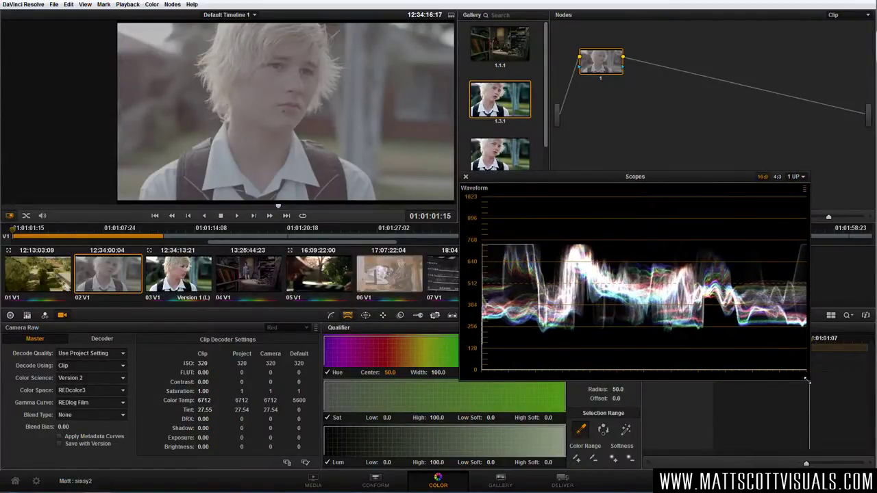
pyautogui.moveTo(806, 381); pyautogui.dragTo(853, 463)
pyautogui.moveTo(773, 176); pyautogui.dragTo(705, 121)
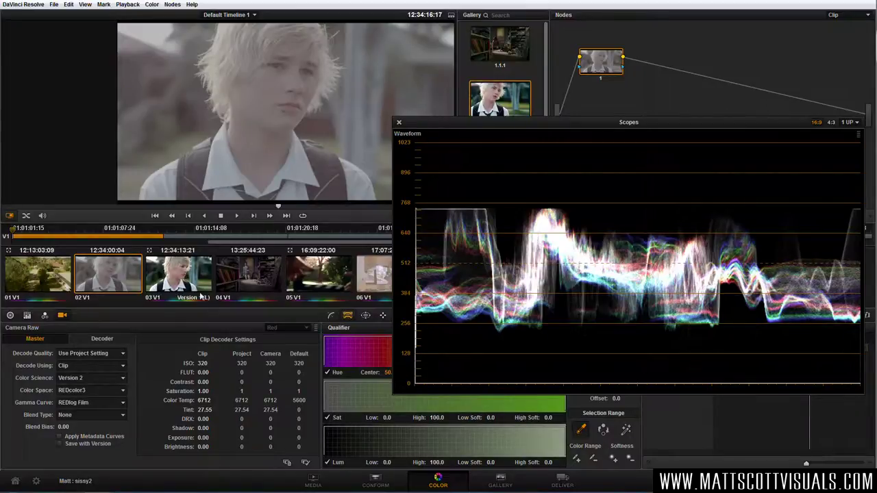
pyautogui.click(10, 316)
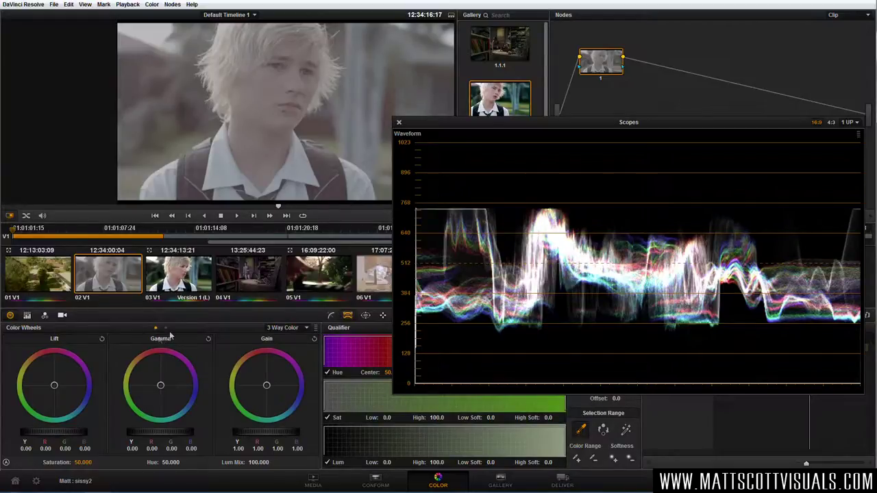
# Reset the Lift, Gamma and Gain wheels, then lower Lift to -0.14 on all channels
pyautogui.moveTo(82, 401); pyautogui.dragTo(51, 383)
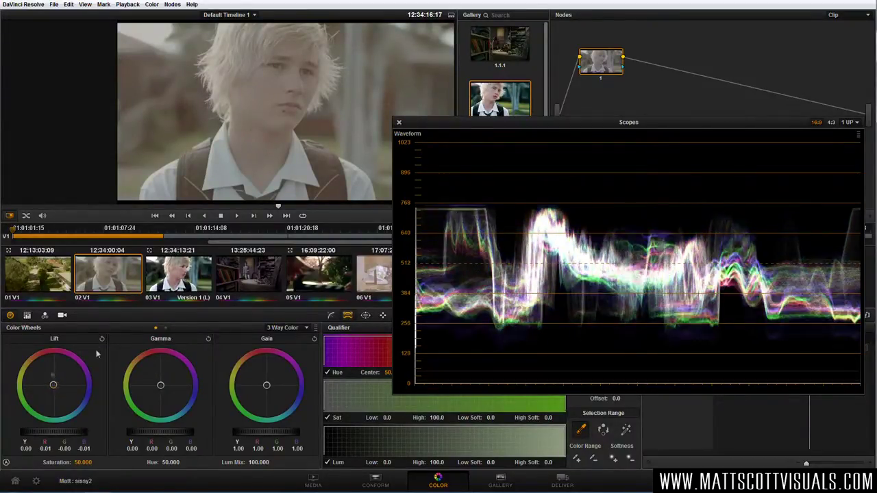
pyautogui.click(101, 339)
pyautogui.moveTo(160, 385); pyautogui.dragTo(171, 401)
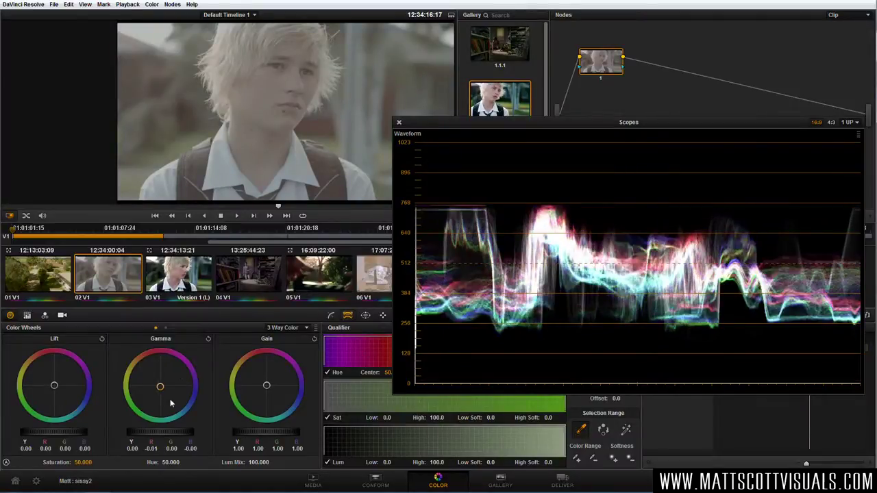
pyautogui.click(209, 340)
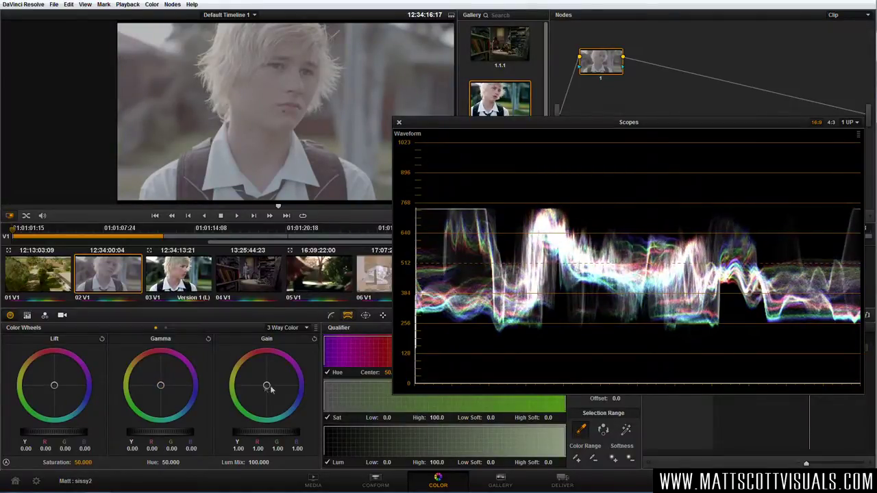
pyautogui.click(313, 340)
pyautogui.moveTo(80, 434)
pyautogui.mouseDown()
pyautogui.moveTo(92, 433)
pyautogui.moveTo(20, 434)
pyautogui.moveTo(78, 438)
pyautogui.mouseUp()
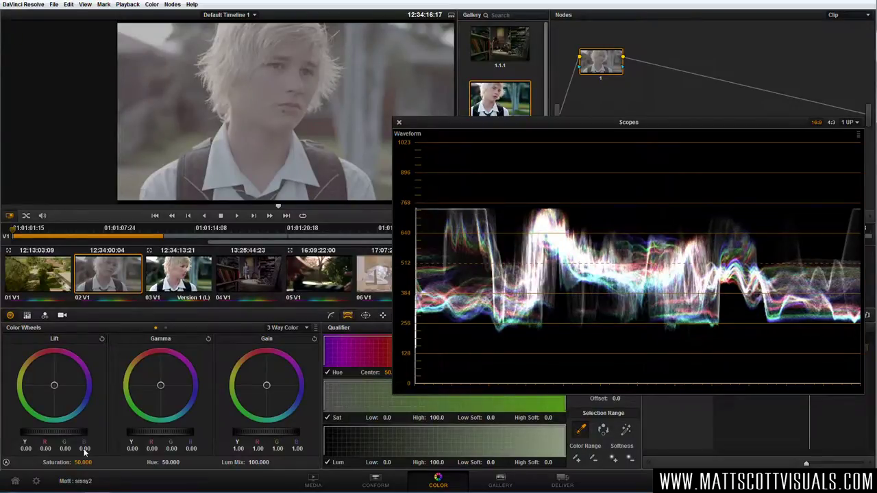
pyautogui.moveTo(82, 432); pyautogui.dragTo(17, 438)
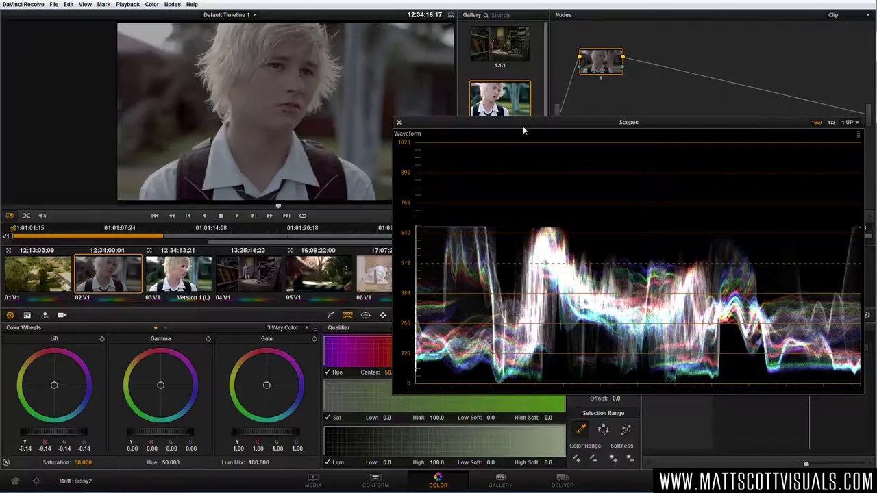
# Move the scopes window lower to uncover the gallery stills, keeping Lift at -0.14
pyautogui.moveTo(520, 122); pyautogui.dragTo(506, 171)
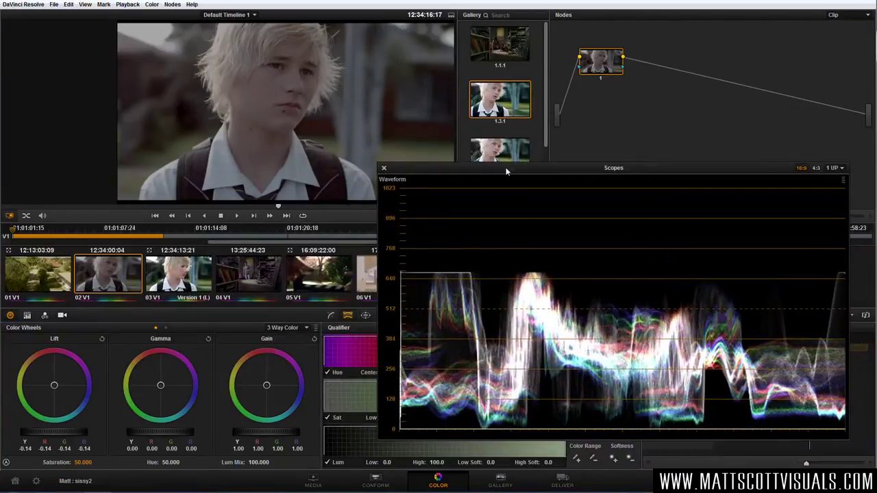
pyautogui.moveTo(59, 433)
pyautogui.mouseDown()
pyautogui.moveTo(76, 435)
pyautogui.moveTo(47, 436)
pyautogui.mouseUp()
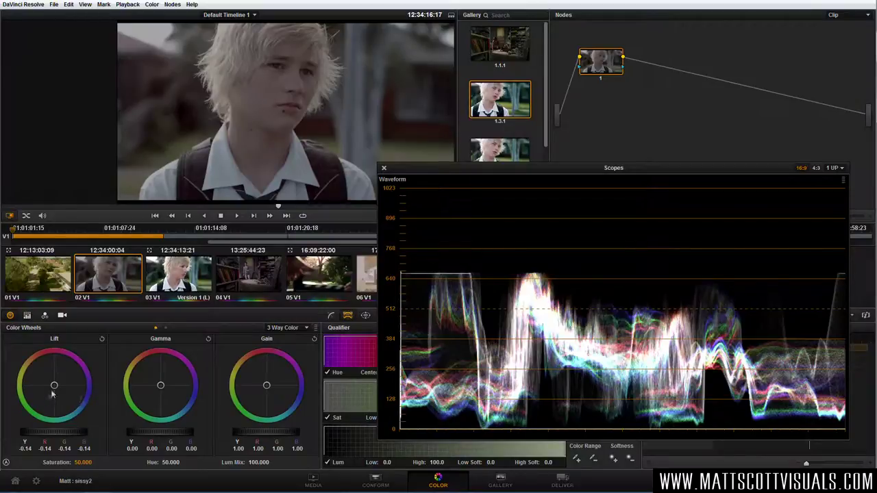
# Pull red and blue from the shadows to lift -0.14, -0.17, -0.14, -0.15
pyautogui.moveTo(57, 385)
pyautogui.mouseDown()
pyautogui.moveTo(44, 383)
pyautogui.moveTo(57, 398)
pyautogui.moveTo(66, 388)
pyautogui.moveTo(43, 391)
pyautogui.moveTo(60, 392)
pyautogui.moveTo(55, 400)
pyautogui.mouseUp()
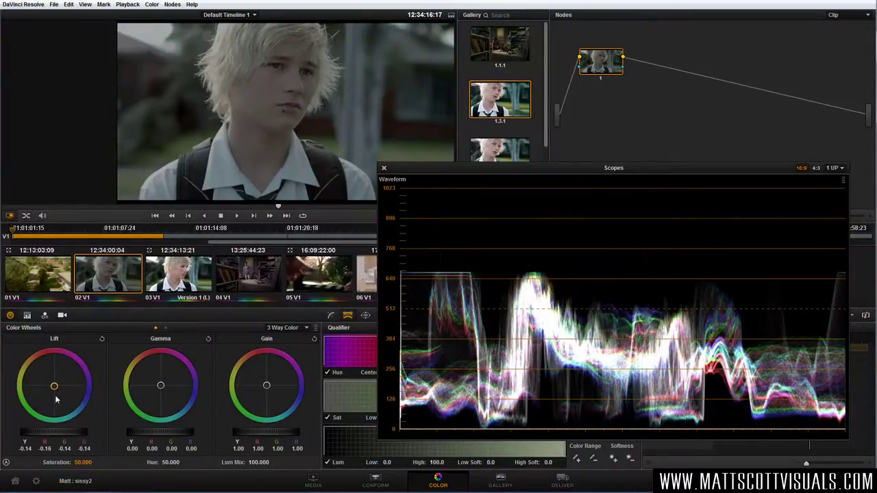
pyautogui.moveTo(53, 396); pyautogui.dragTo(52, 399)
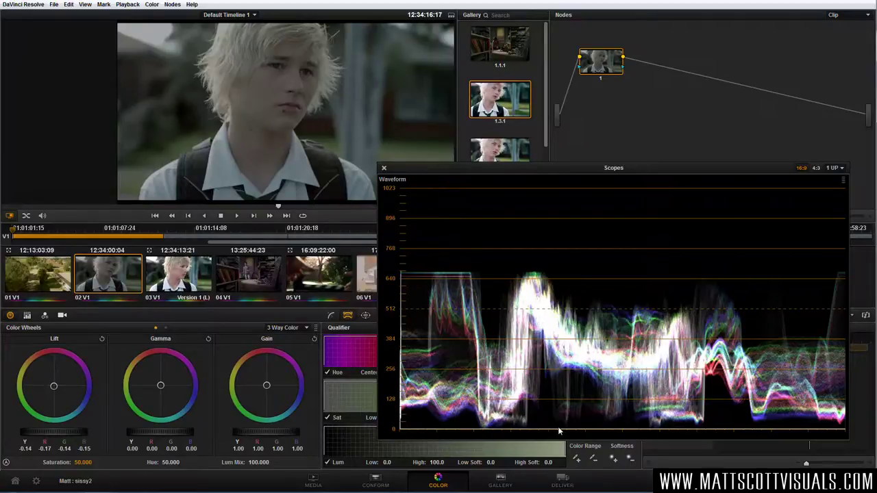
pyautogui.moveTo(542, 171); pyautogui.dragTo(412, 208)
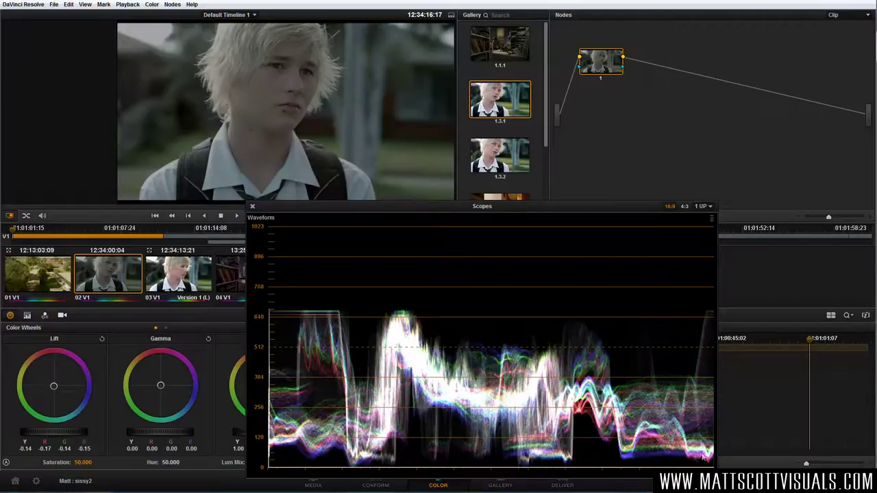
pyautogui.moveTo(418, 205); pyautogui.dragTo(495, 202)
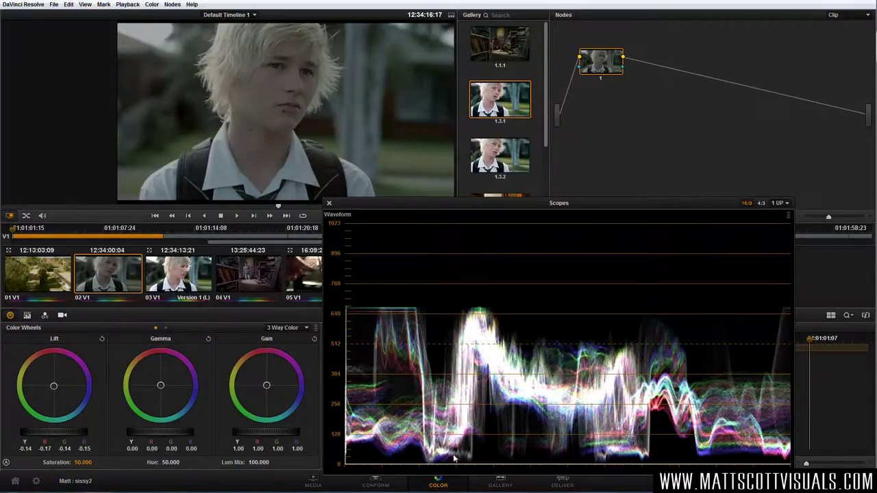
pyautogui.moveTo(474, 204); pyautogui.dragTo(528, 142)
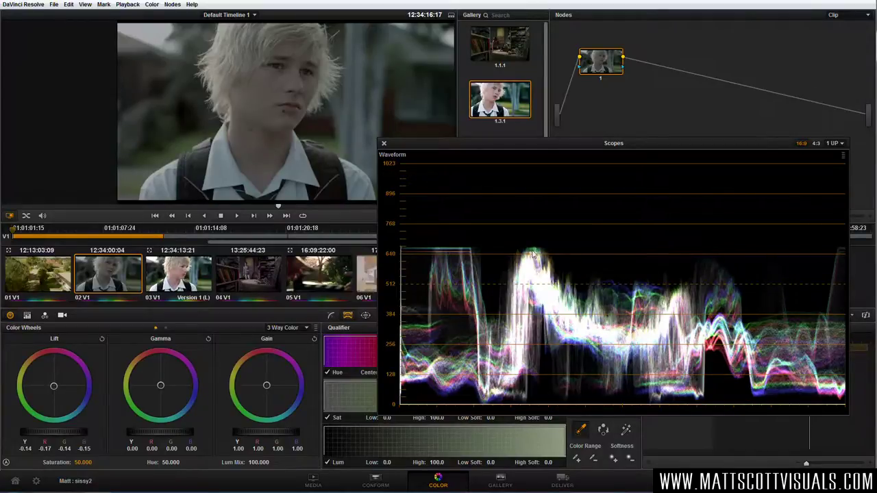
pyautogui.moveTo(266, 386); pyautogui.dragTo(268, 386)
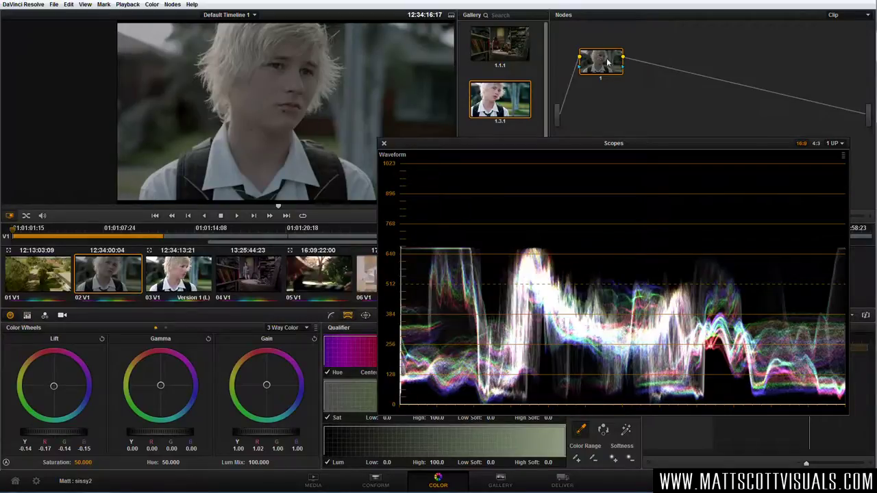
# Raise gain to about 1.37 (red 1.38), pushing the highlights up the waveform
pyautogui.moveTo(301, 427); pyautogui.dragTo(398, 439)
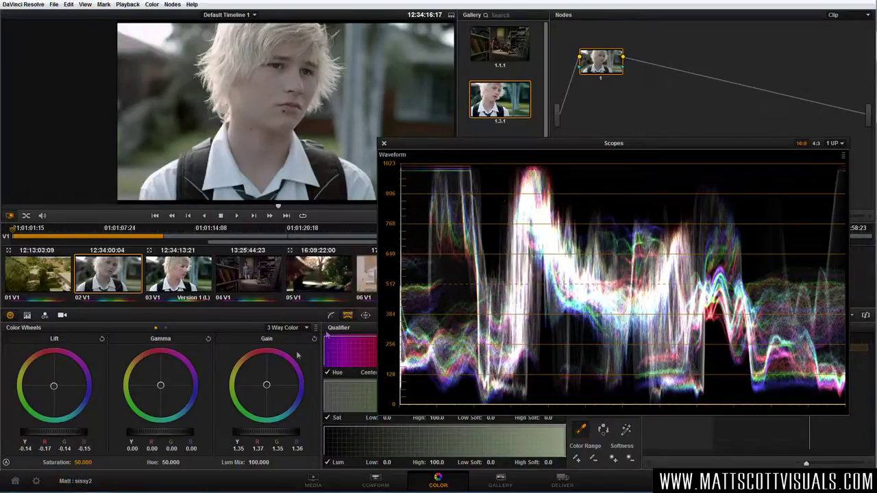
pyautogui.moveTo(267, 388); pyautogui.dragTo(266, 385)
pyautogui.moveTo(272, 430); pyautogui.dragTo(285, 430)
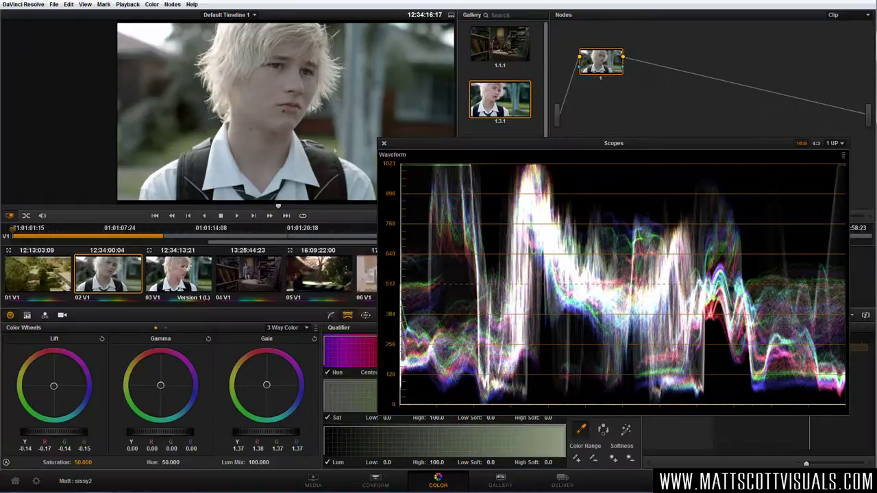
pyautogui.moveTo(468, 143); pyautogui.dragTo(459, 155)
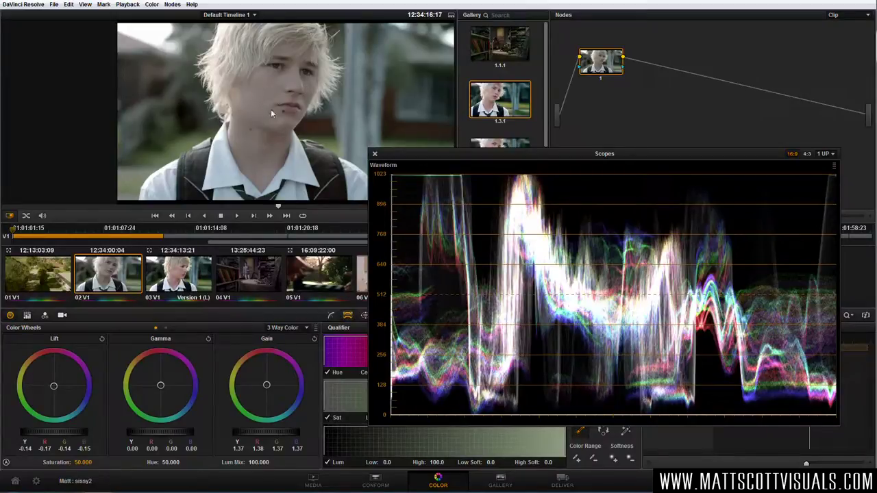
pyautogui.moveTo(396, 153); pyautogui.dragTo(428, 170)
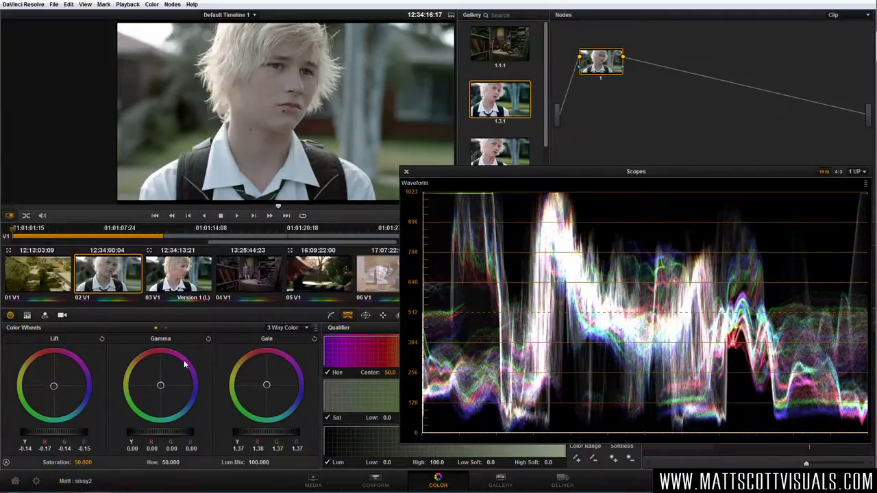
# Nudge gamma balance to red 0.01, blue 0.01 and preview the close-up full screen
pyautogui.moveTo(161, 387); pyautogui.dragTo(173, 384)
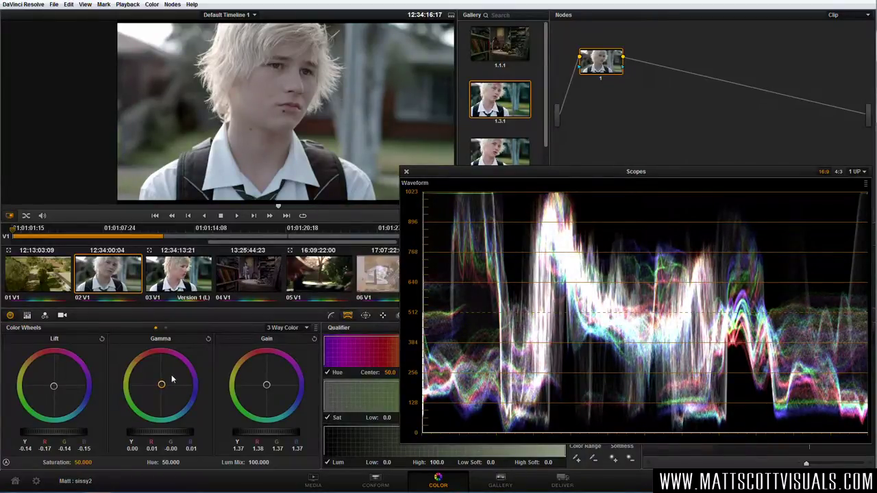
pyautogui.moveTo(169, 378); pyautogui.dragTo(171, 378)
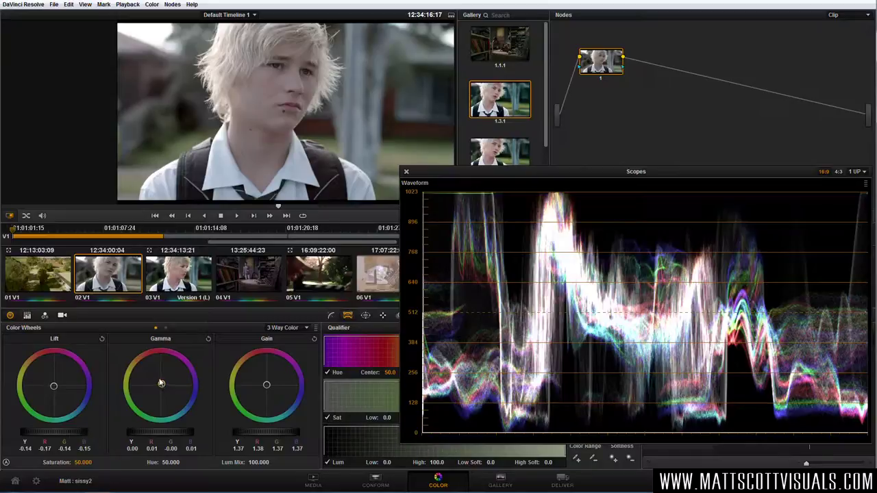
pyautogui.hotkey('ctrl', 'f')
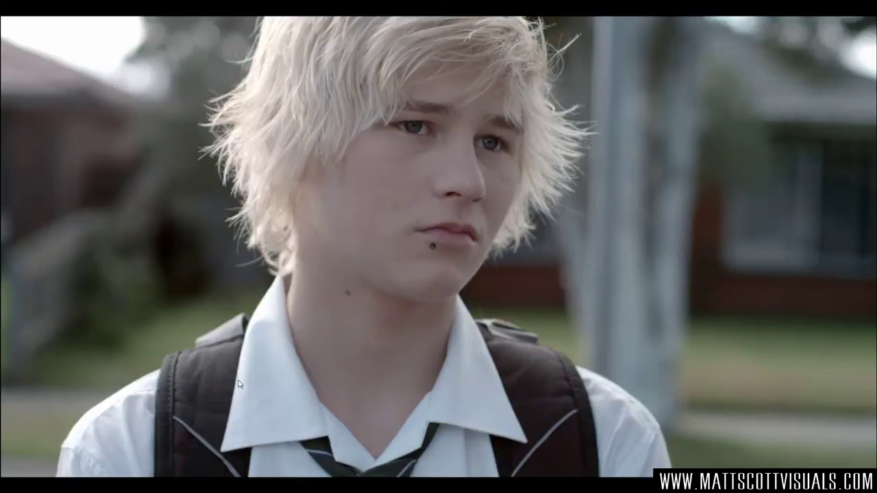
# Close the waveform scope and compare graded and original halves with a full-screen split wipe
pyautogui.hotkey('ctrl', 'f')
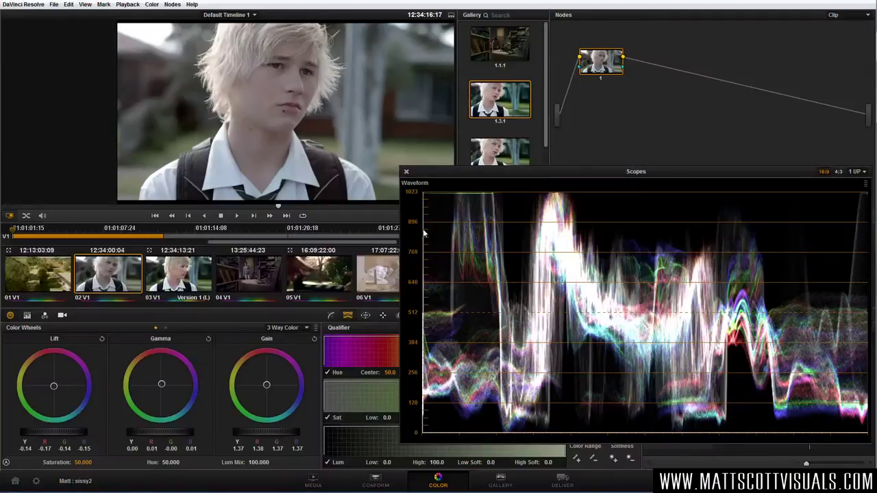
pyautogui.click(407, 172)
pyautogui.moveTo(411, 144); pyautogui.dragTo(301, 122)
pyautogui.hotkey('ctrl', 'f')
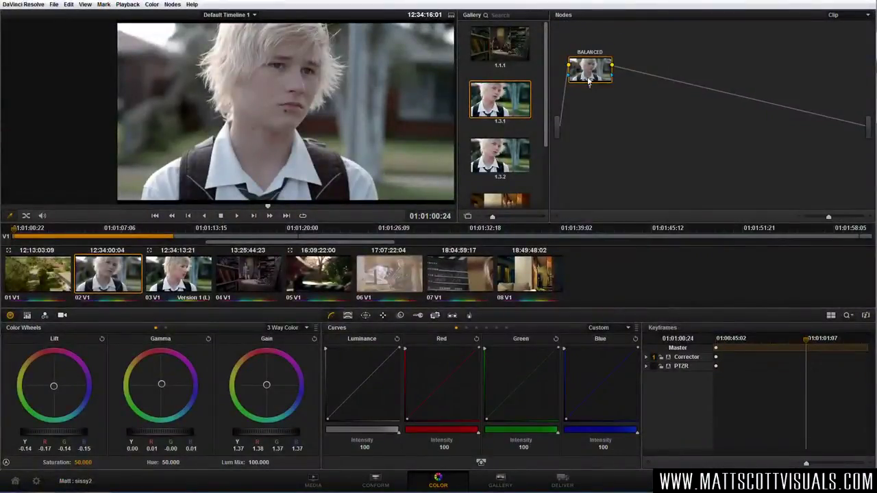
pyautogui.moveTo(591, 69); pyautogui.dragTo(593, 93)
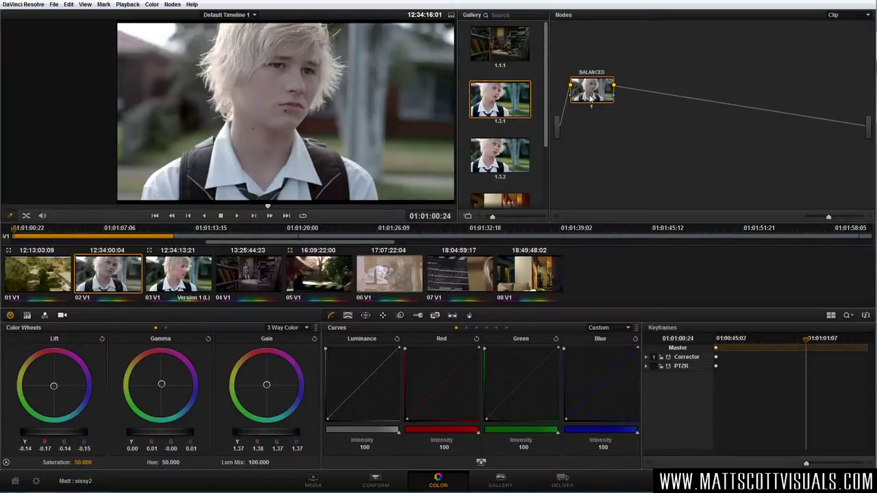
# Add serial node 2 after BALANCED and position it above node 1 in the graph
pyautogui.hotkey('alt', 's')
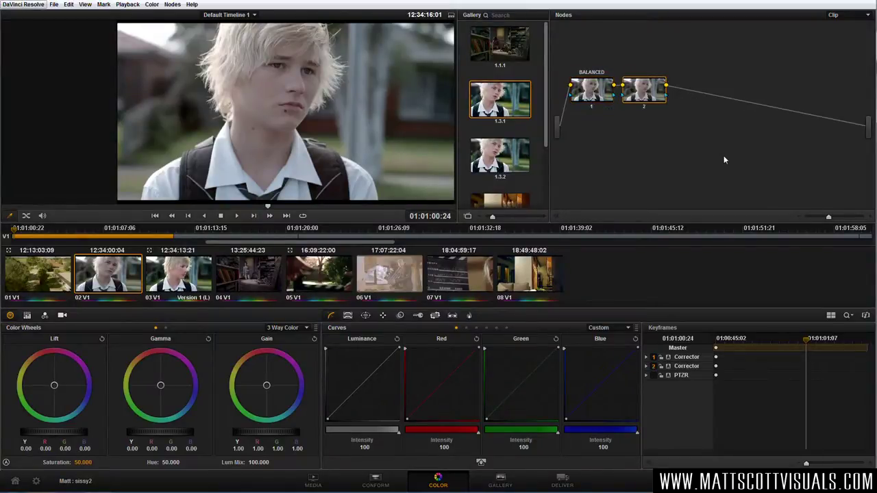
pyautogui.moveTo(595, 96); pyautogui.dragTo(592, 130)
pyautogui.moveTo(641, 94); pyautogui.dragTo(665, 94)
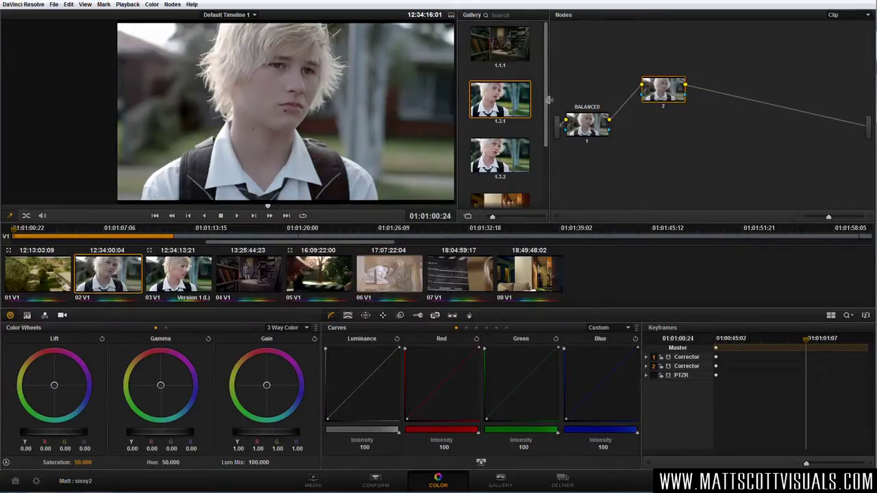
pyautogui.moveTo(595, 128); pyautogui.dragTo(592, 132)
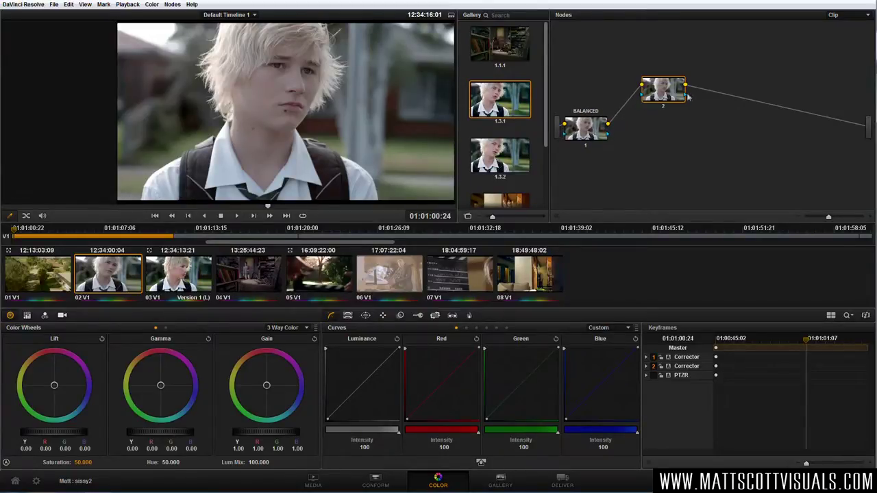
pyautogui.moveTo(672, 97); pyautogui.dragTo(673, 89)
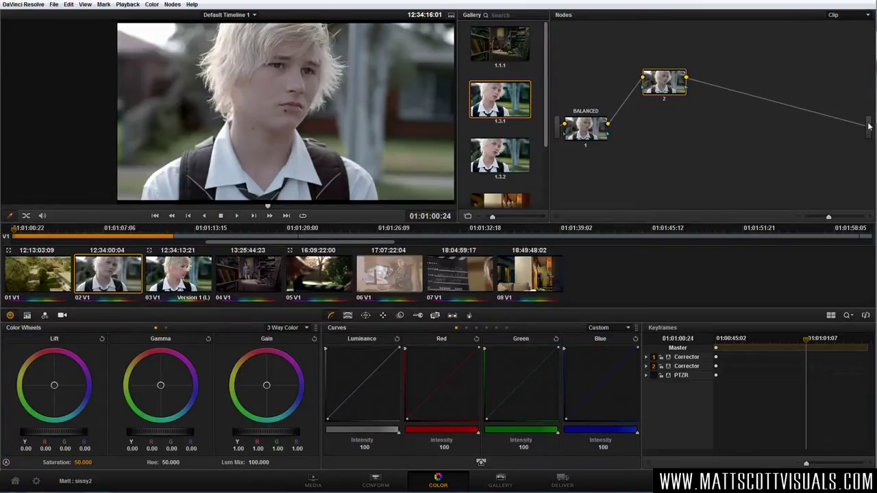
pyautogui.moveTo(669, 86); pyautogui.dragTo(652, 78)
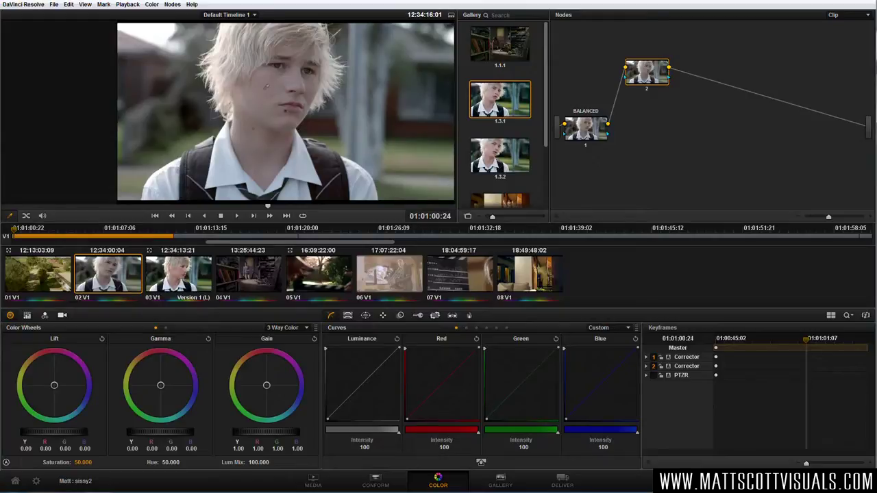
pyautogui.click(581, 130)
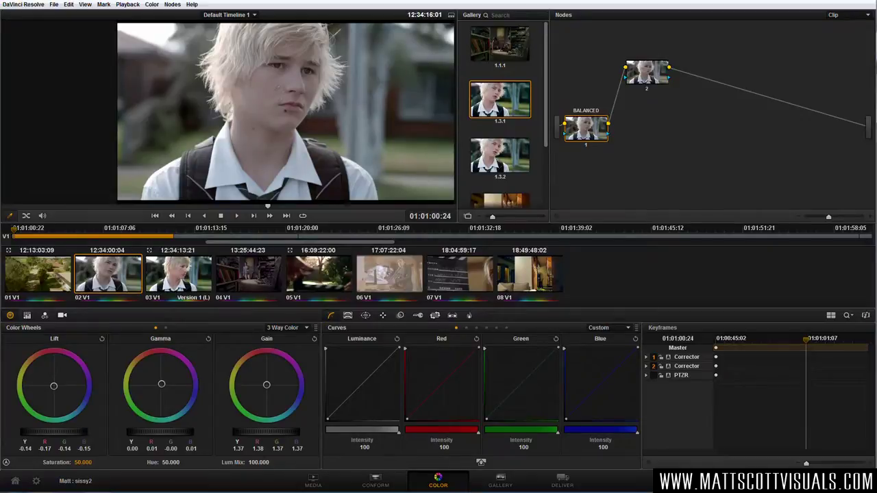
# Open the HSL qualifier, sample the skin with the picker, then undo the pick
pyautogui.click(348, 316)
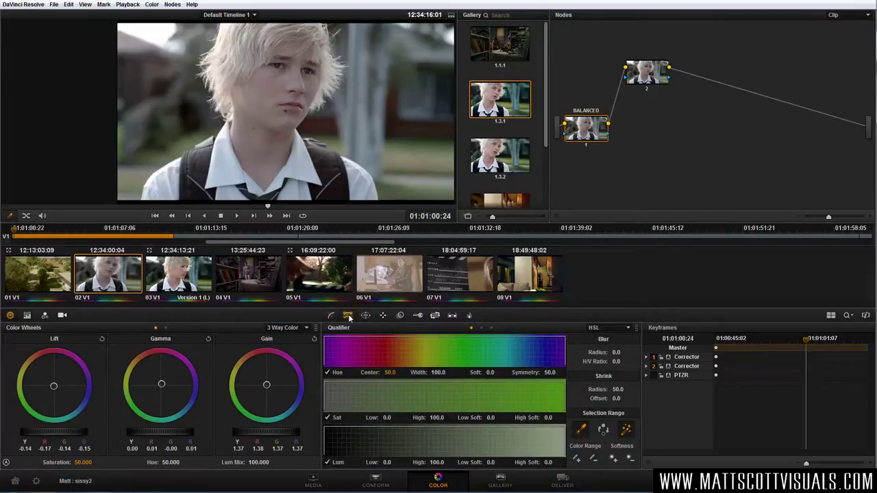
pyautogui.click(626, 430)
pyautogui.click(276, 81)
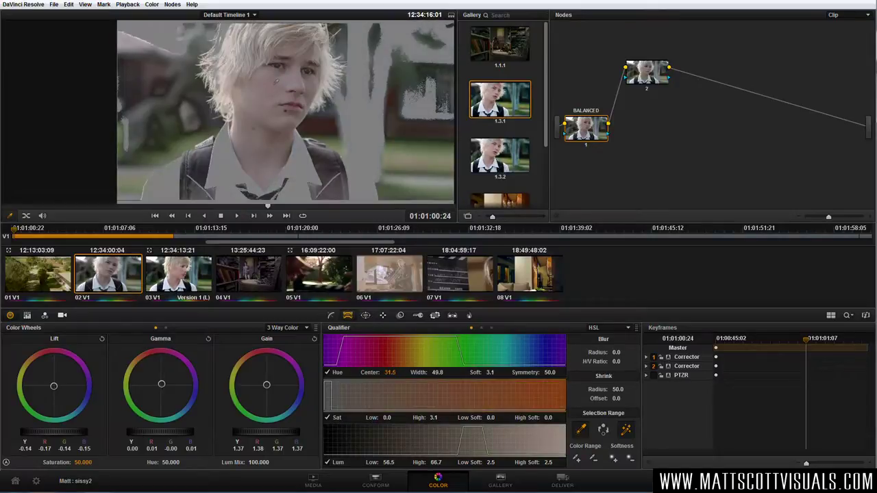
pyautogui.hotkey('ctrl', 'z')
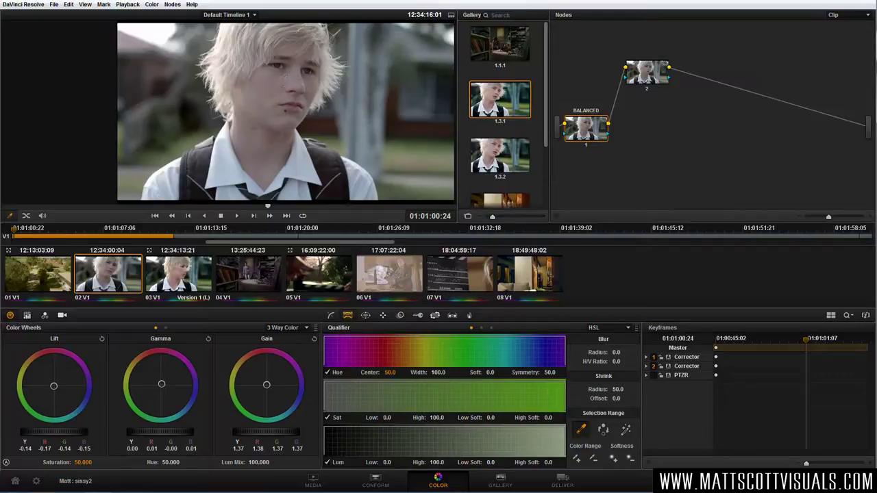
# On node 2, set the qualifier hue width to 26.7 centred on skin tones
pyautogui.hotkey('shift', "'")
pyautogui.moveTo(439, 373); pyautogui.dragTo(340, 373)
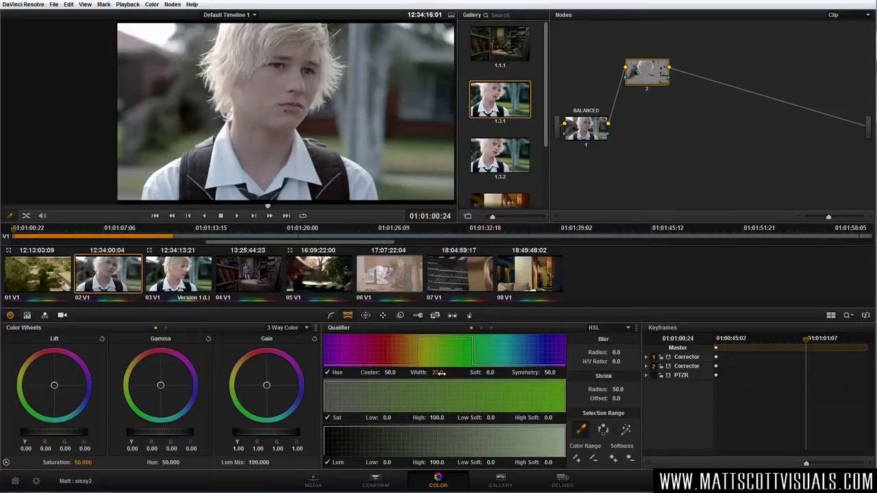
pyautogui.moveTo(441, 372); pyautogui.dragTo(442, 424)
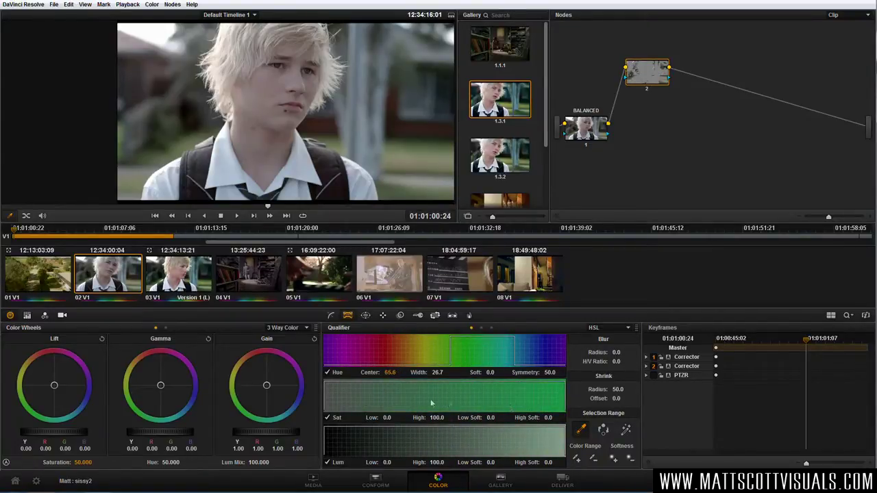
pyautogui.moveTo(388, 374)
pyautogui.mouseDown()
pyautogui.moveTo(351, 373)
pyautogui.moveTo(390, 372)
pyautogui.mouseUp()
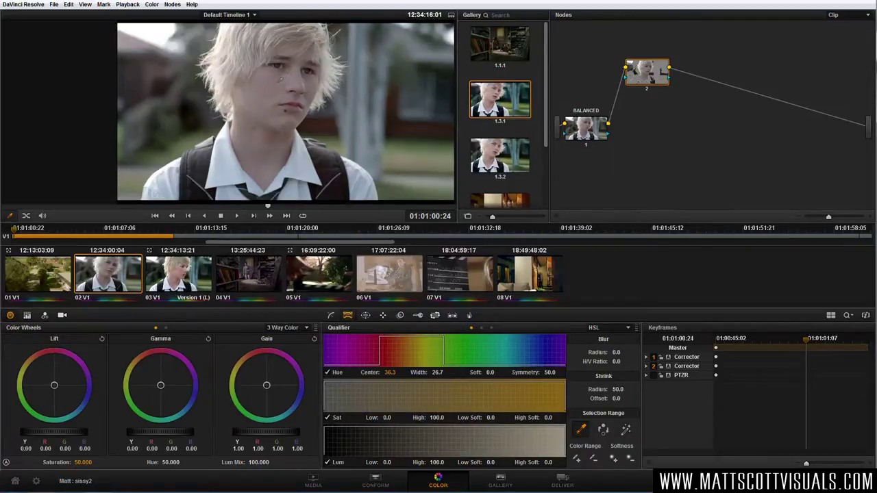
# Cap saturation at 26.8 and limit luminance to 52.3–64.0
pyautogui.moveTo(437, 418); pyautogui.dragTo(428, 418)
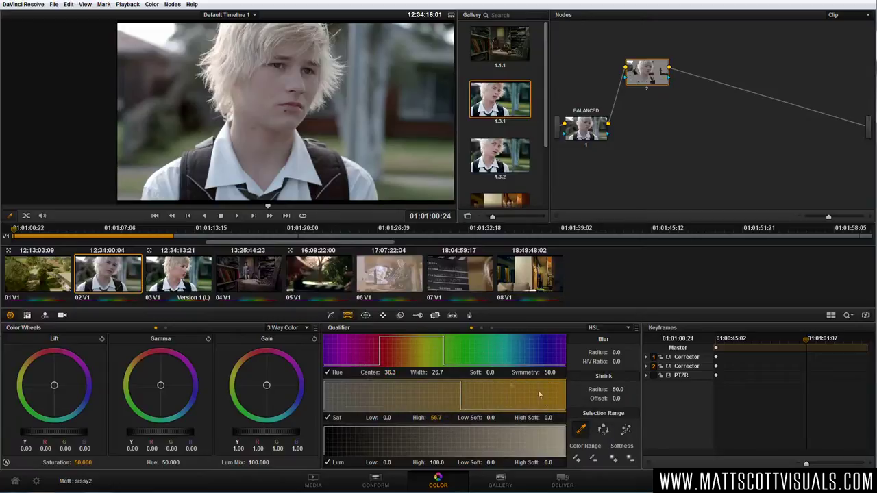
pyautogui.moveTo(436, 417); pyautogui.dragTo(413, 417)
pyautogui.moveTo(446, 417); pyautogui.dragTo(438, 418)
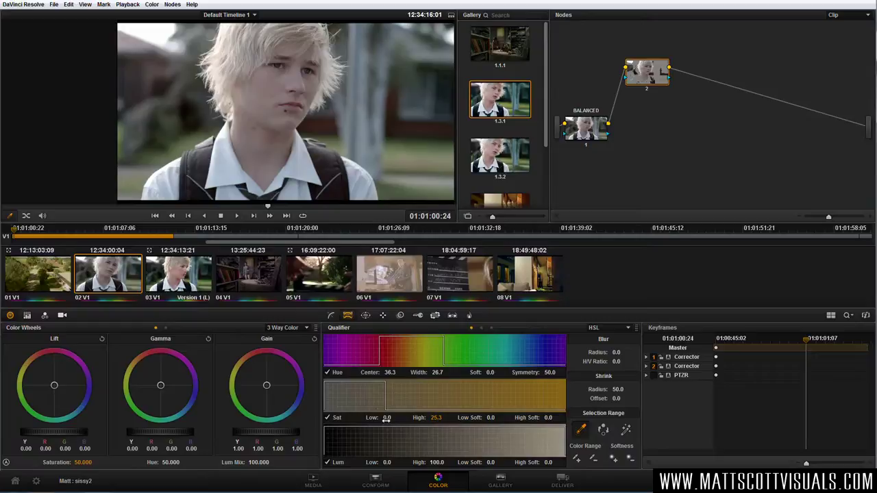
pyautogui.moveTo(385, 392); pyautogui.dragTo(389, 392)
pyautogui.moveTo(387, 462)
pyautogui.mouseDown()
pyautogui.moveTo(441, 458)
pyautogui.moveTo(391, 459)
pyautogui.mouseUp()
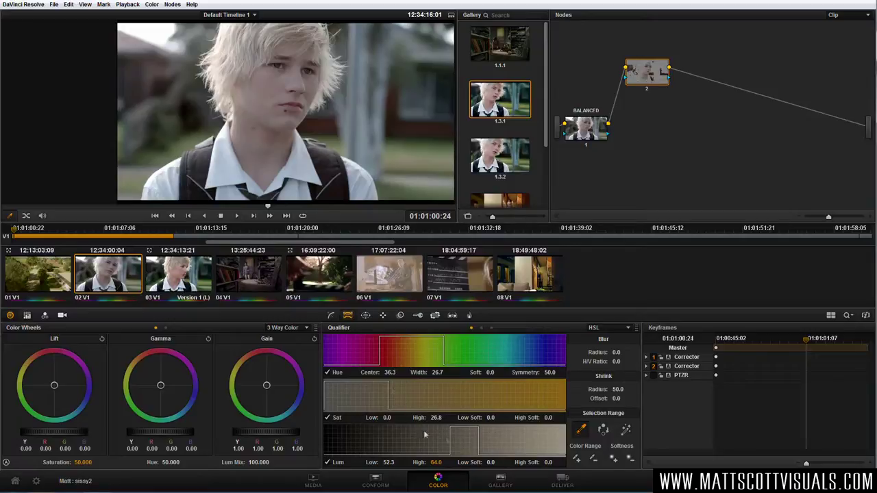
# Show the key as a highlight, raise luminance low to 58.1, and view it full screen
pyautogui.click(625, 430)
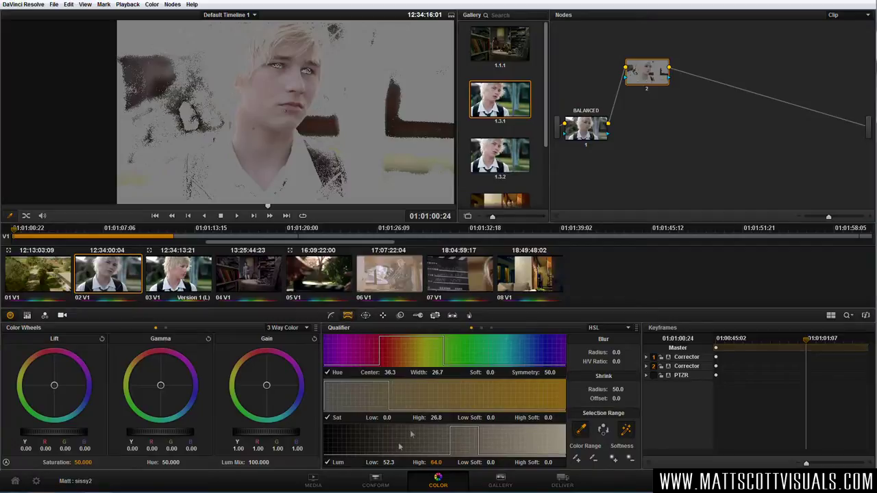
pyautogui.moveTo(388, 462); pyautogui.dragTo(398, 462)
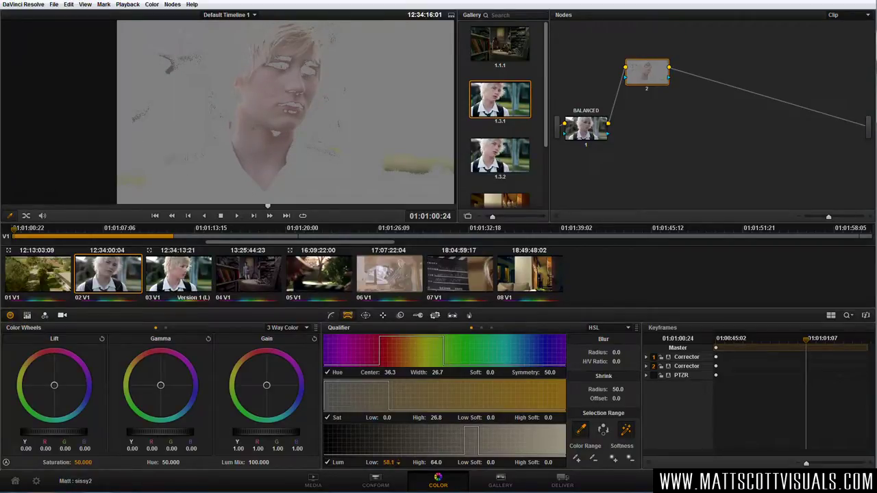
pyautogui.hotkey('shift', 'f')
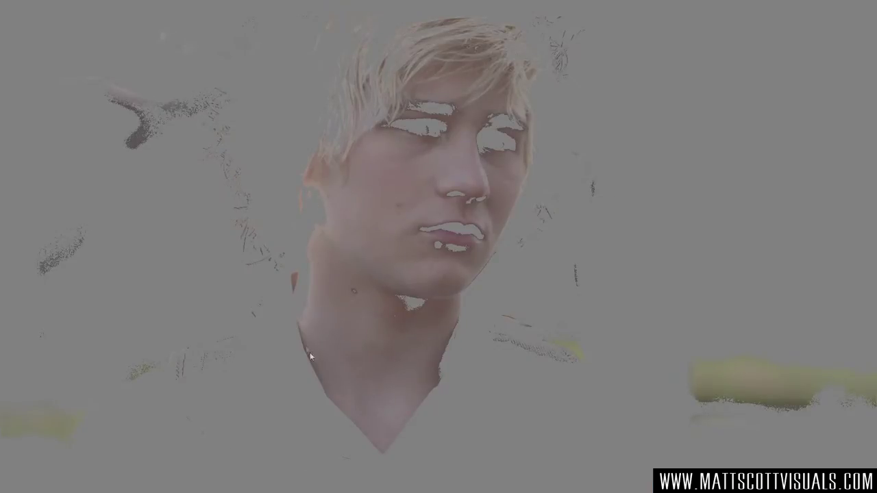
# Exit full screen and narrow the key's hue width to 22.3
pyautogui.hotkey('shift', 'f')
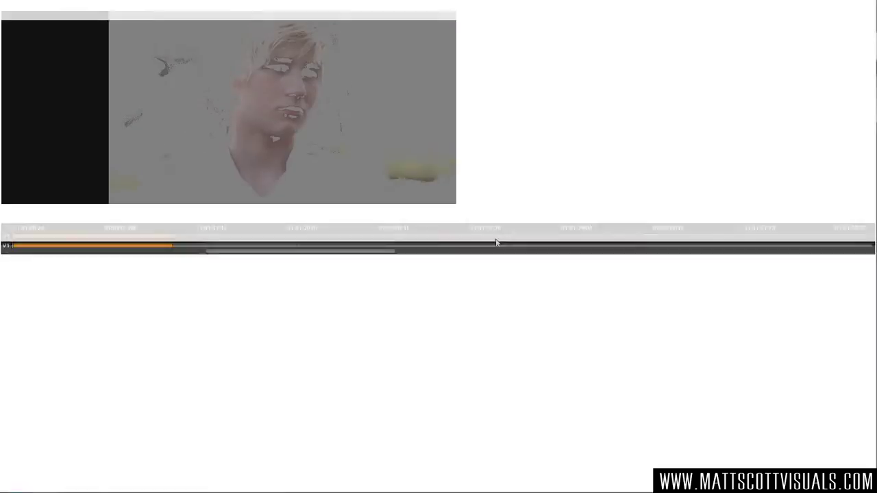
pyautogui.moveTo(436, 372); pyautogui.dragTo(426, 372)
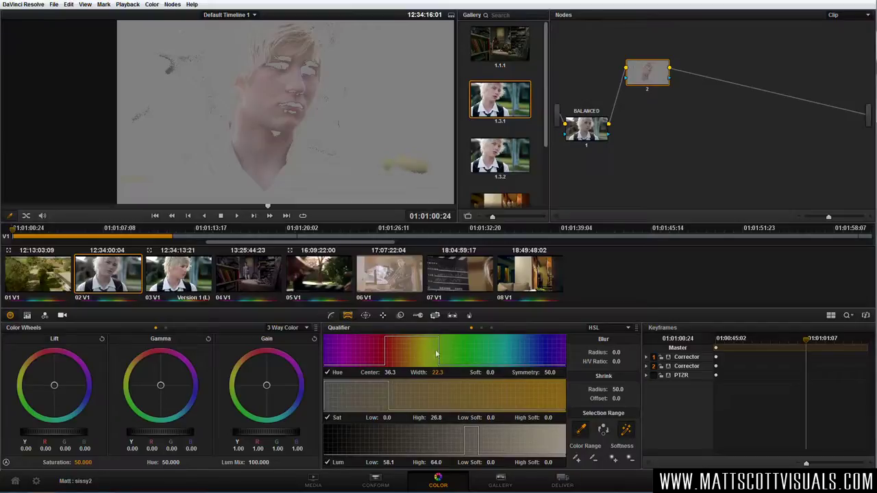
# Set hue centre to 30.3, luminance high to 62.6 and high soft to 4.2
pyautogui.moveTo(432, 349); pyautogui.dragTo(417, 349)
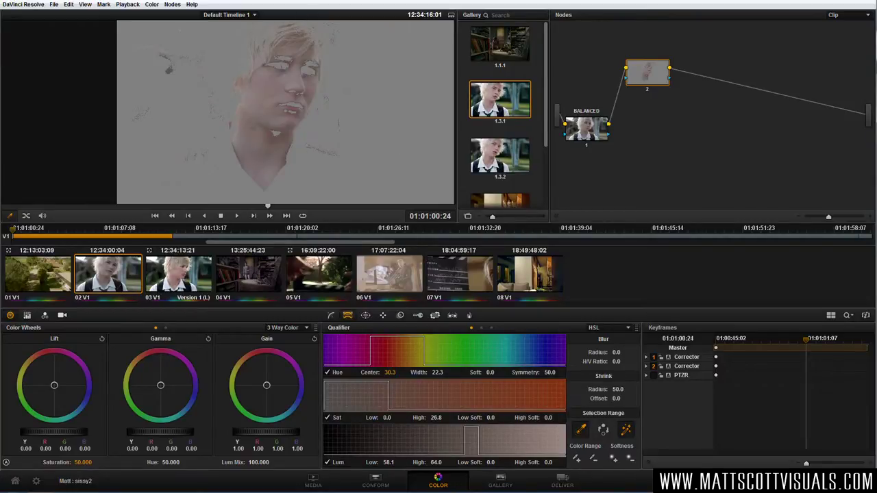
pyautogui.scroll(2, 266, 112)
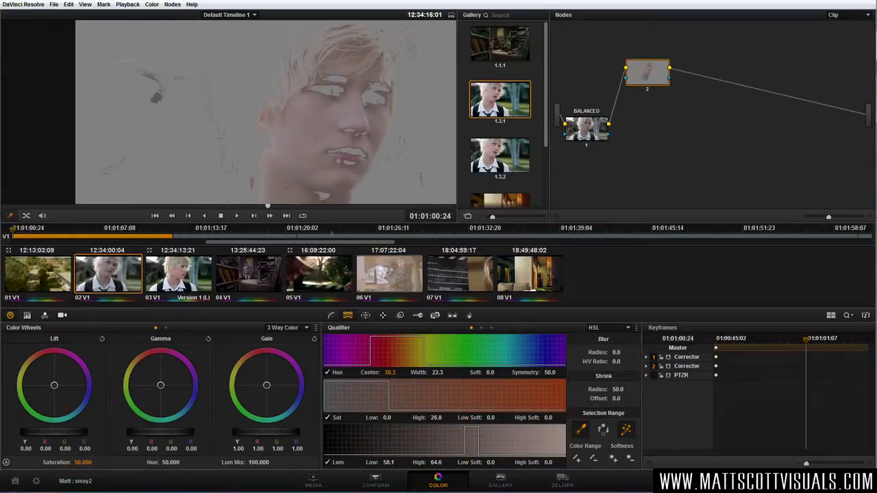
pyautogui.moveTo(434, 463); pyautogui.dragTo(444, 462)
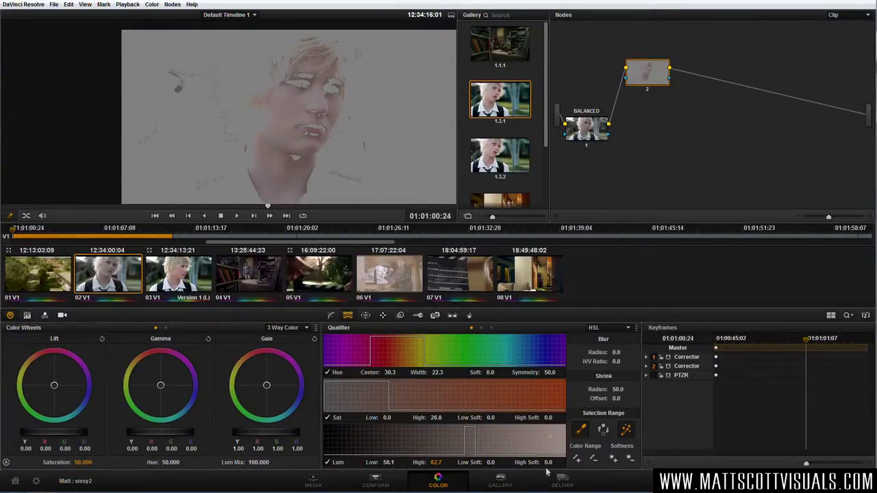
pyautogui.moveTo(552, 463); pyautogui.dragTo(555, 463)
pyautogui.moveTo(436, 463); pyautogui.dragTo(445, 463)
# Blur the key with radius 55.8 and ease luminance low back to 54.3
pyautogui.moveTo(619, 352); pyautogui.dragTo(626, 351)
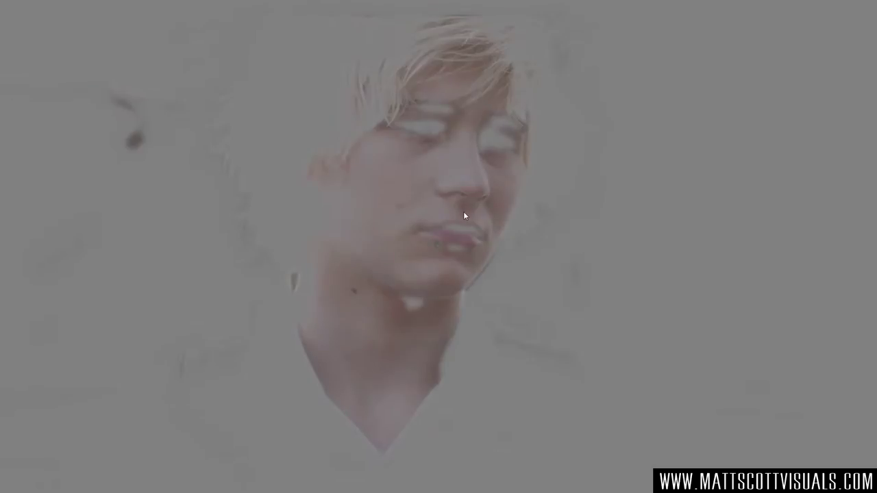
pyautogui.press('Escape')
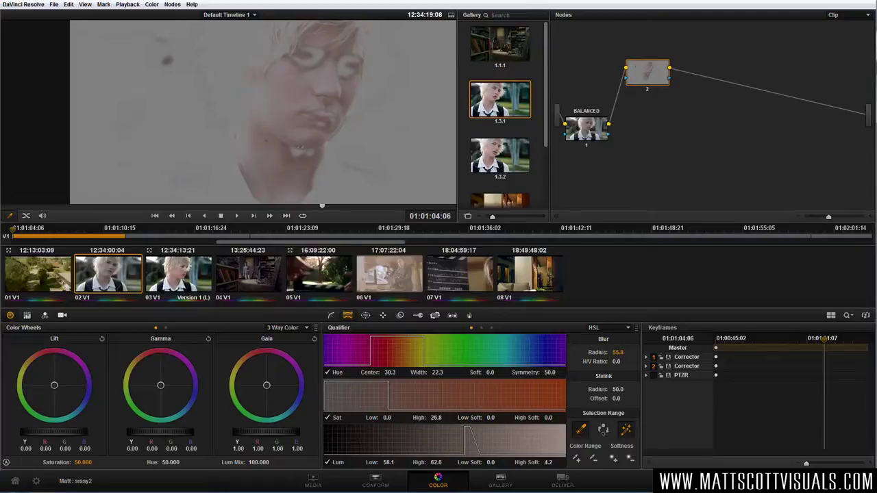
pyautogui.moveTo(387, 462); pyautogui.dragTo(372, 462)
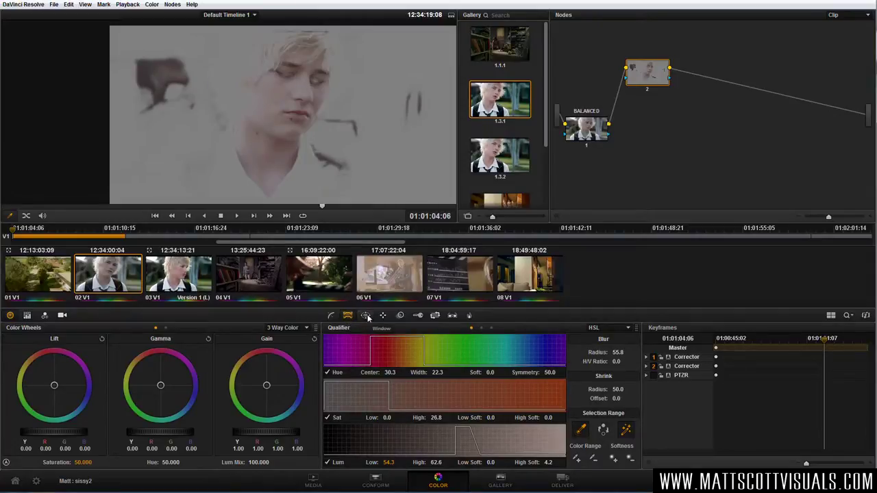
pyautogui.click(366, 315)
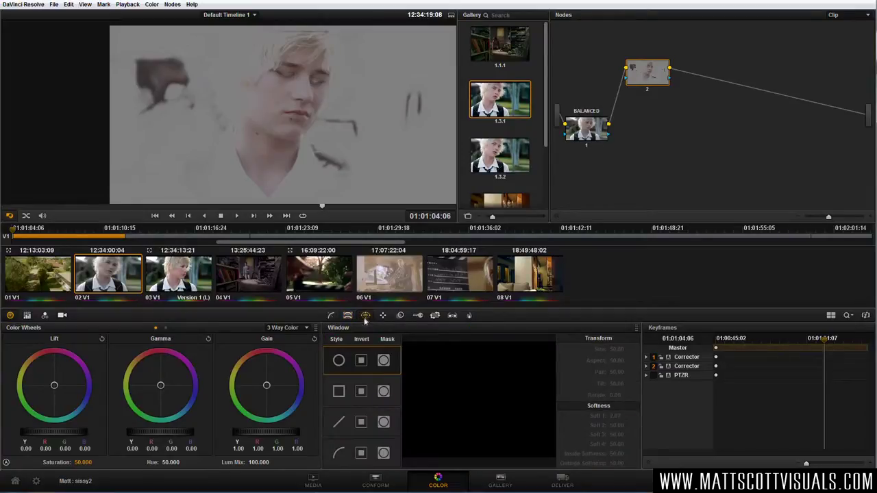
# Shape a trial oval window around the face, then discard it for an empty curve window
pyautogui.click(339, 361)
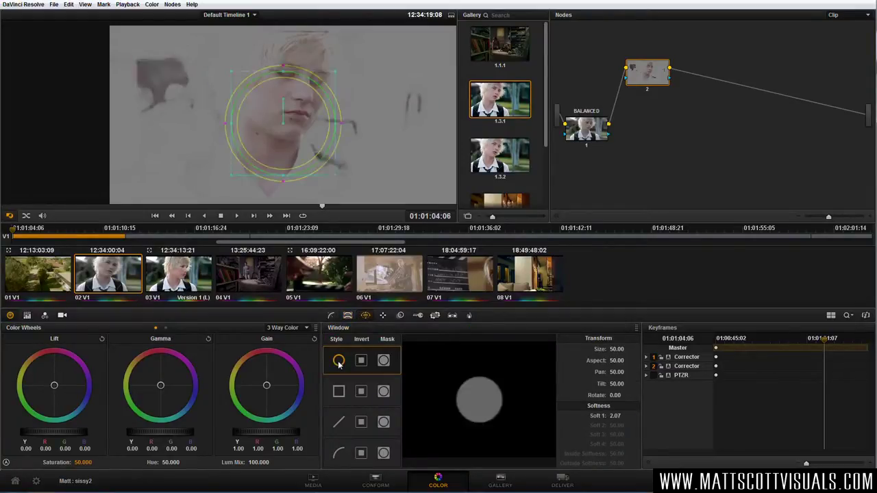
pyautogui.moveTo(327, 135); pyautogui.dragTo(285, 159)
pyautogui.moveTo(284, 60); pyautogui.dragTo(291, 71)
pyautogui.moveTo(259, 184); pyautogui.dragTo(281, 141)
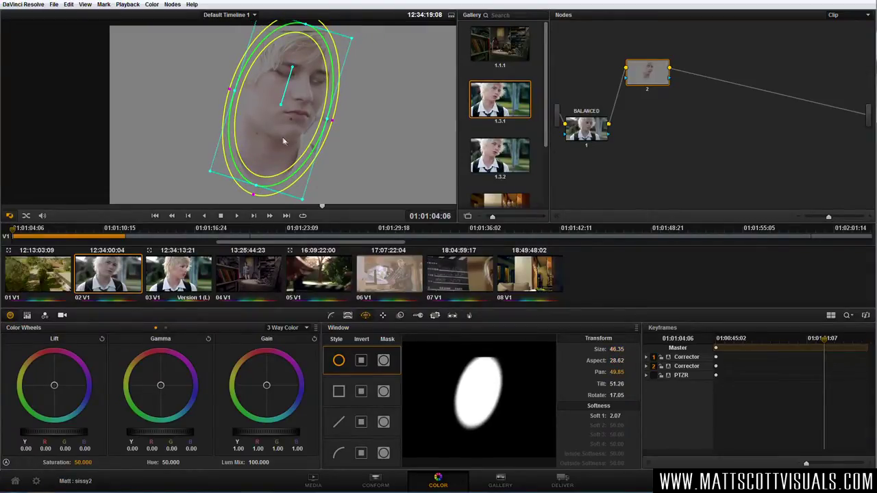
pyautogui.moveTo(331, 121); pyautogui.dragTo(336, 121)
pyautogui.moveTo(259, 186); pyautogui.dragTo(281, 155)
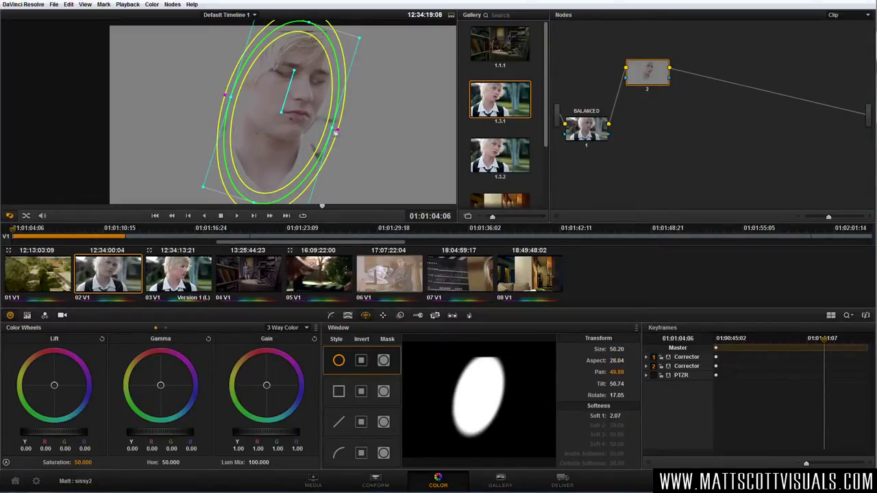
pyautogui.moveTo(335, 132); pyautogui.dragTo(342, 134)
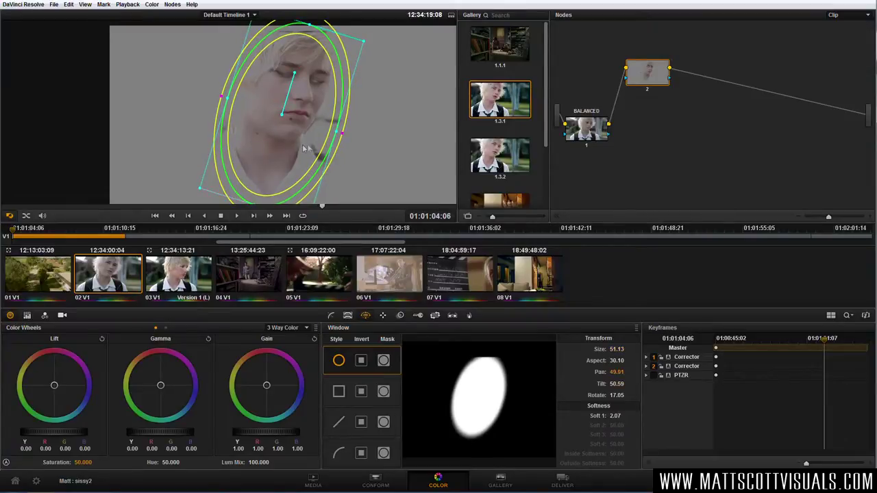
pyautogui.click(338, 361)
pyautogui.click(339, 453)
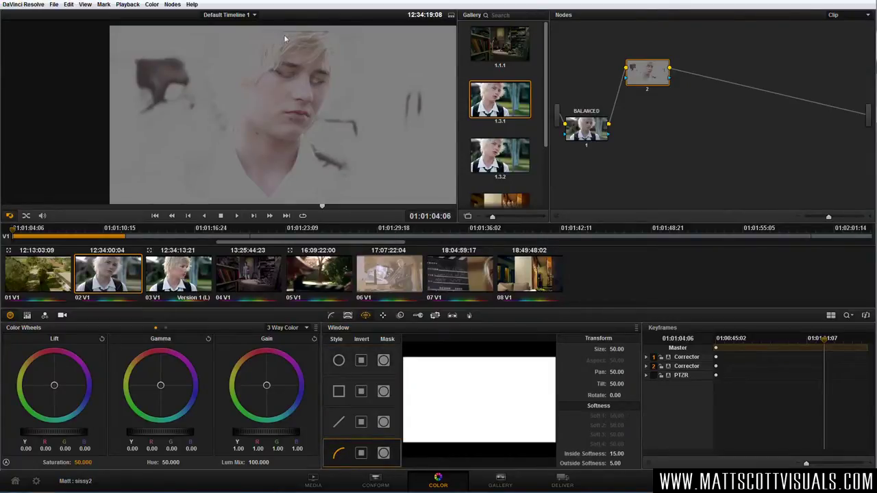
# Draw a closed curve mask around the boy's head, down past the jaw and up over the hair
pyautogui.click(229, 147)
pyautogui.click(269, 200)
pyautogui.click(300, 161)
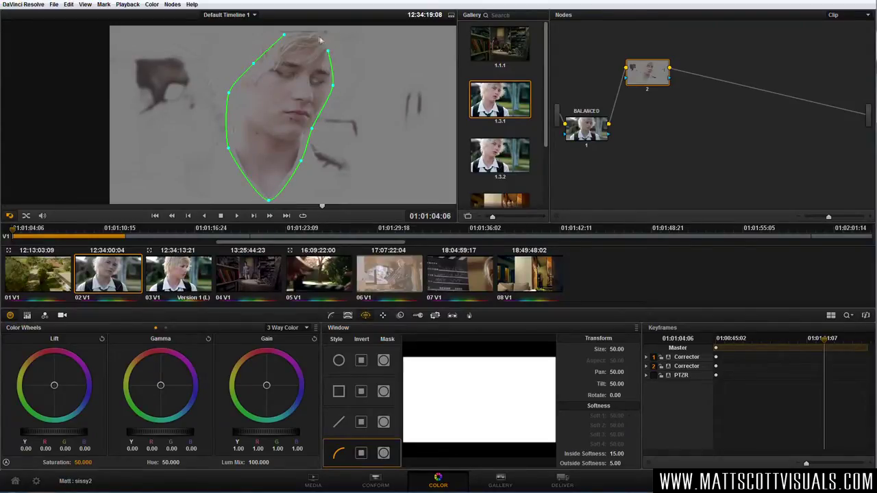
pyautogui.click(283, 35)
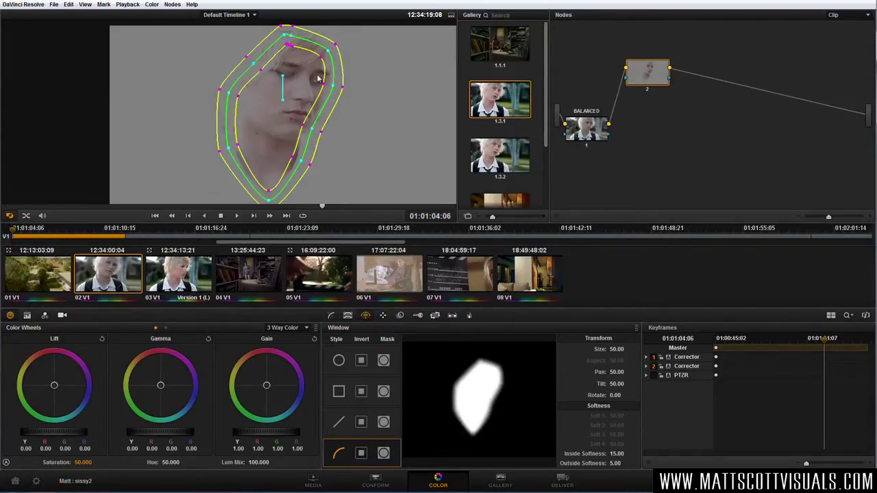
# Refine the mask's softness edges and reshape its top and left edges around the hair
pyautogui.moveTo(320, 80); pyautogui.dragTo(330, 85)
pyautogui.moveTo(302, 135); pyautogui.dragTo(338, 182)
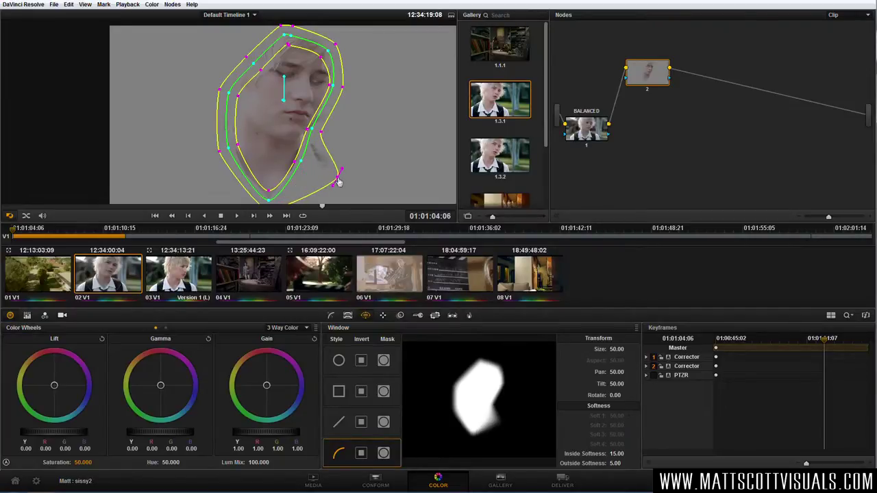
pyautogui.moveTo(339, 182); pyautogui.dragTo(342, 81)
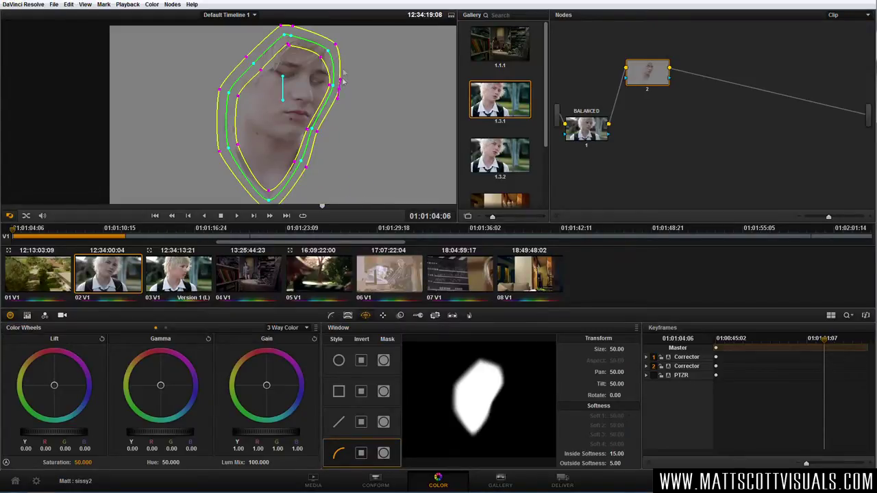
pyautogui.moveTo(337, 48); pyautogui.dragTo(292, 45)
pyautogui.click(235, 147)
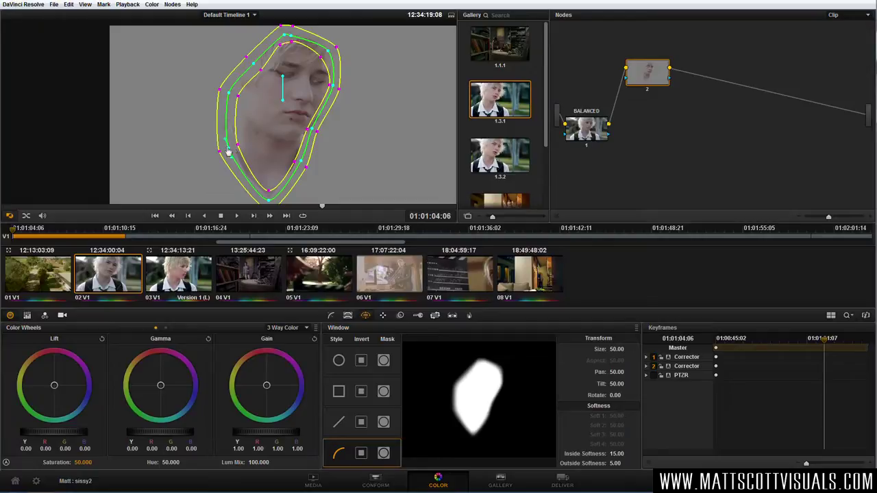
pyautogui.moveTo(229, 147)
pyautogui.mouseDown()
pyautogui.moveTo(219, 155)
pyautogui.moveTo(226, 153)
pyautogui.mouseUp()
pyautogui.moveTo(260, 71); pyautogui.dragTo(250, 61)
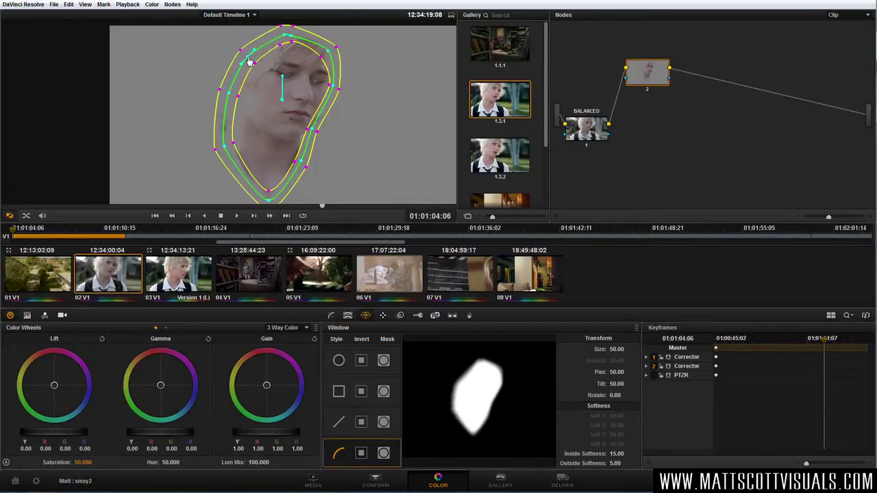
pyautogui.moveTo(226, 146); pyautogui.dragTo(228, 151)
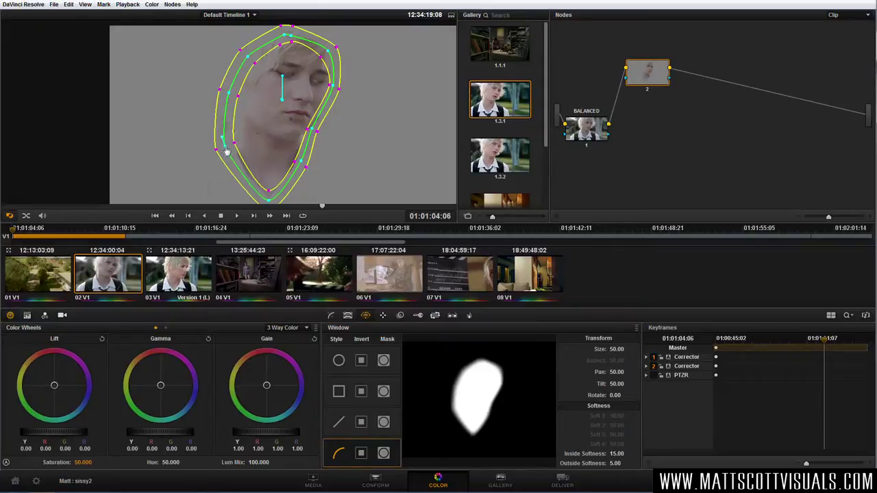
pyautogui.scroll(-2, 228, 145)
pyautogui.scroll(2, 312, 113)
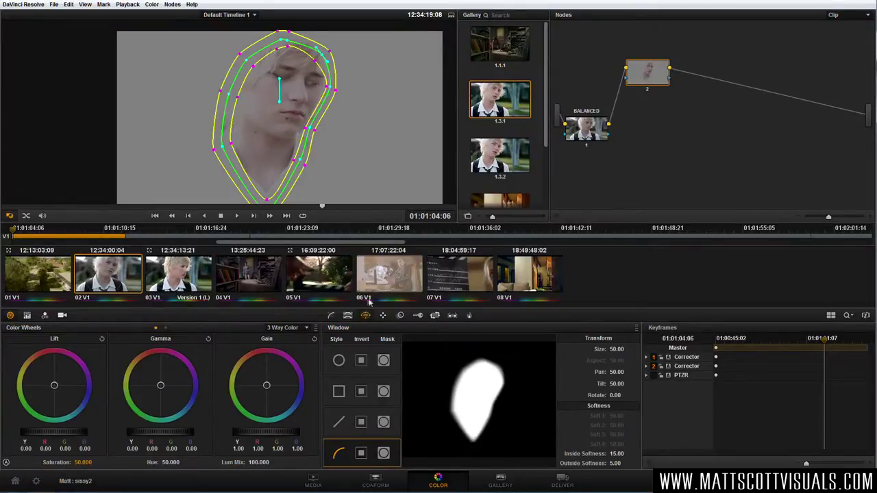
pyautogui.click(382, 316)
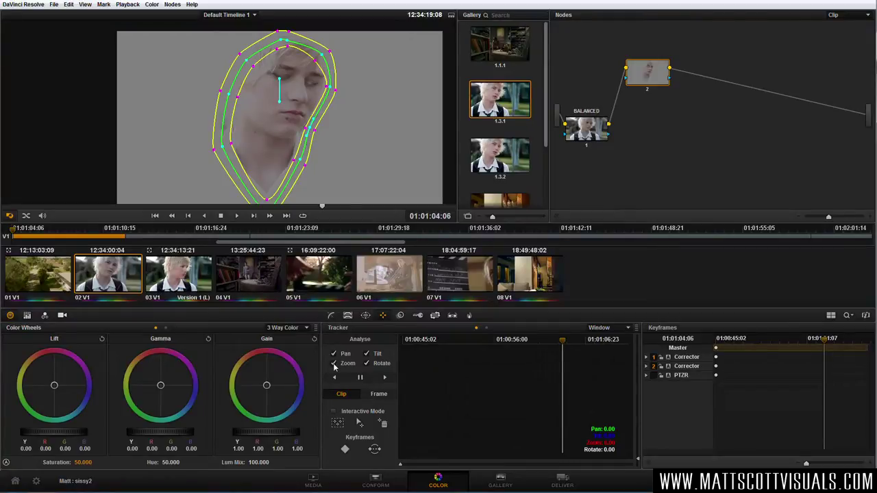
# Track the face window forward and in reverse with Zoom unchecked, then scrub to check the fit
pyautogui.click(333, 363)
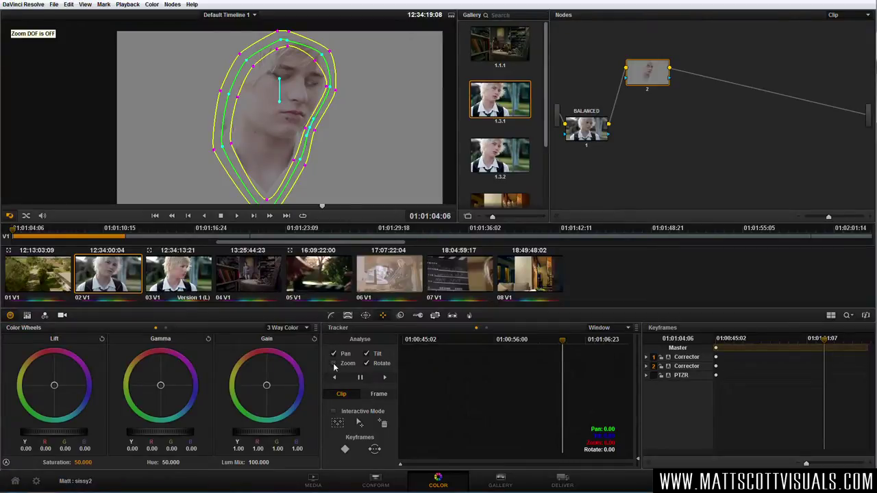
pyautogui.click(386, 376)
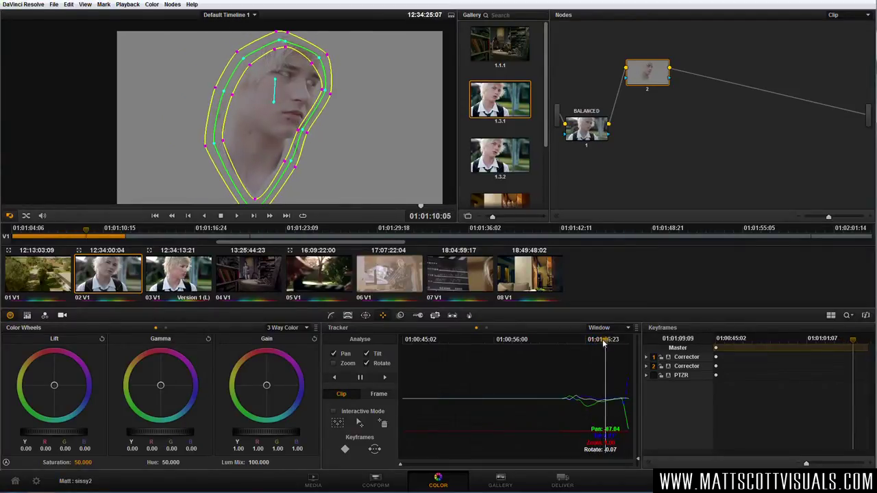
pyautogui.moveTo(592, 342); pyautogui.dragTo(563, 346)
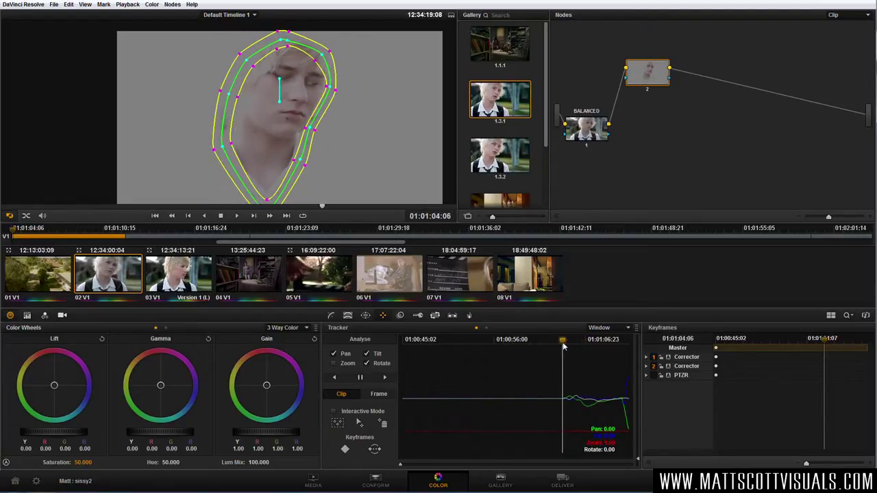
pyautogui.click(336, 378)
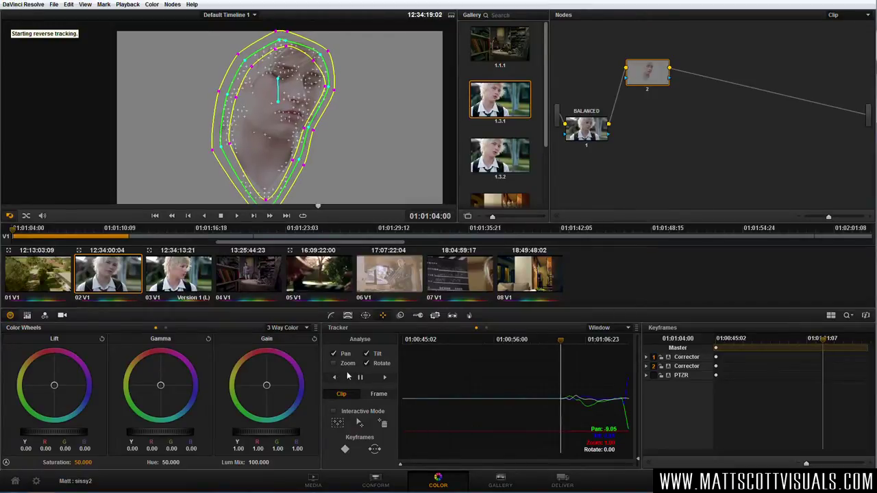
pyautogui.click(360, 377)
pyautogui.moveTo(504, 340); pyautogui.dragTo(572, 349)
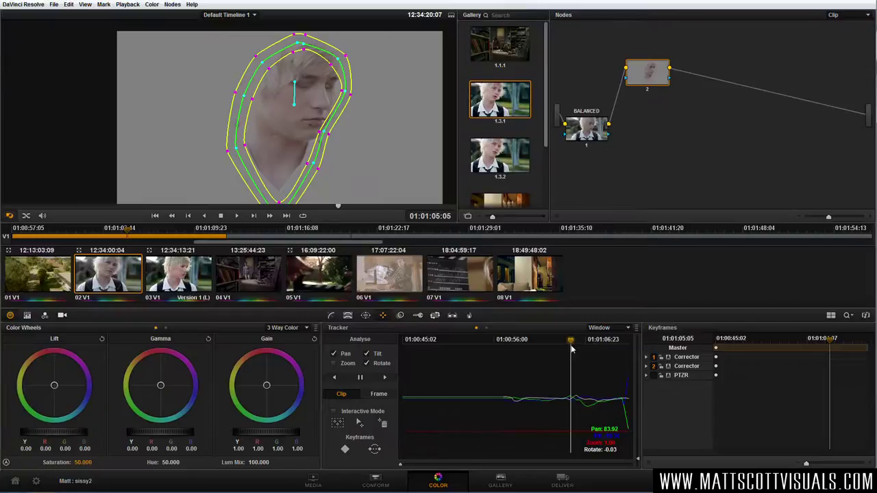
# Enable auto-keyframing on Corrector 2 and nudge the mask to keyframe it at 01:01:04:11
pyautogui.moveTo(572, 349); pyautogui.dragTo(564, 349)
pyautogui.moveTo(644, 82); pyautogui.dragTo(650, 84)
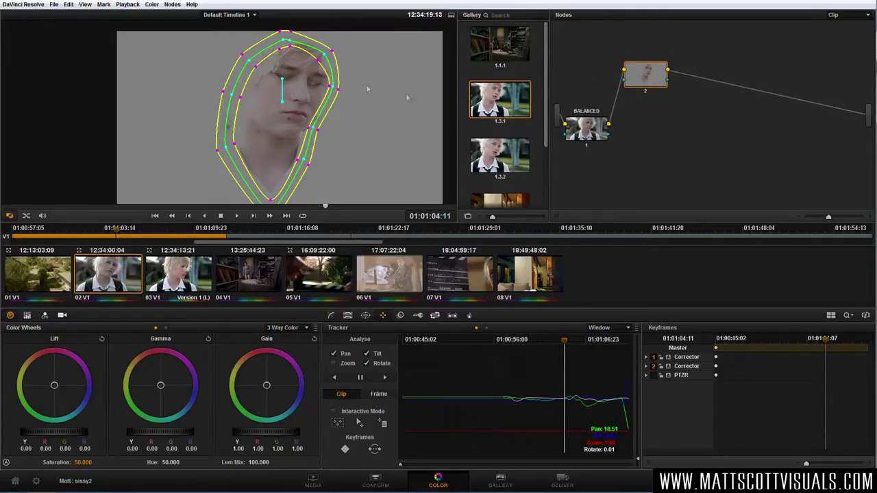
pyautogui.click(668, 367)
pyautogui.moveTo(313, 131); pyautogui.dragTo(314, 132)
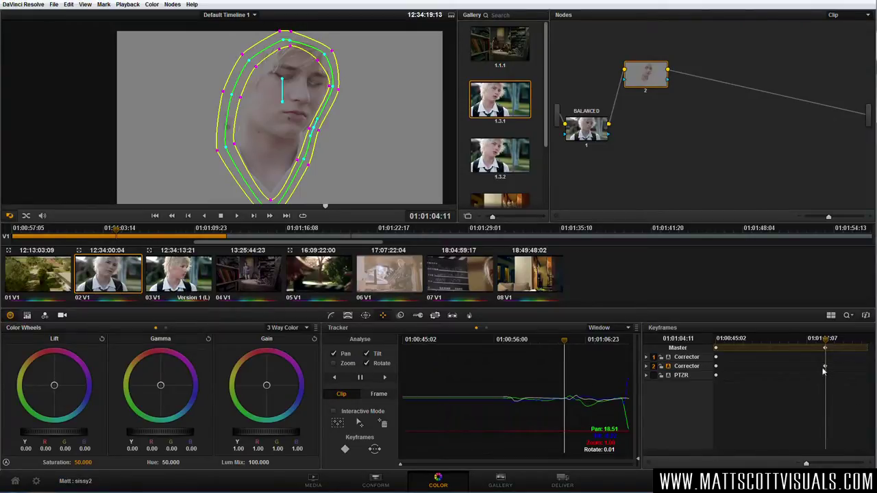
# Expand and zoom the Keyframes timeline, then refit the mask's left and right edges where it slips
pyautogui.click(648, 466)
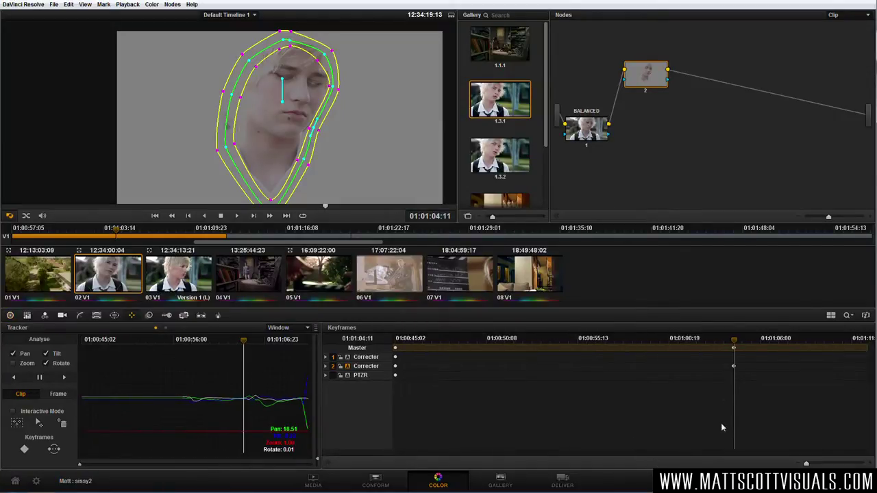
pyautogui.scroll(3, 807, 465)
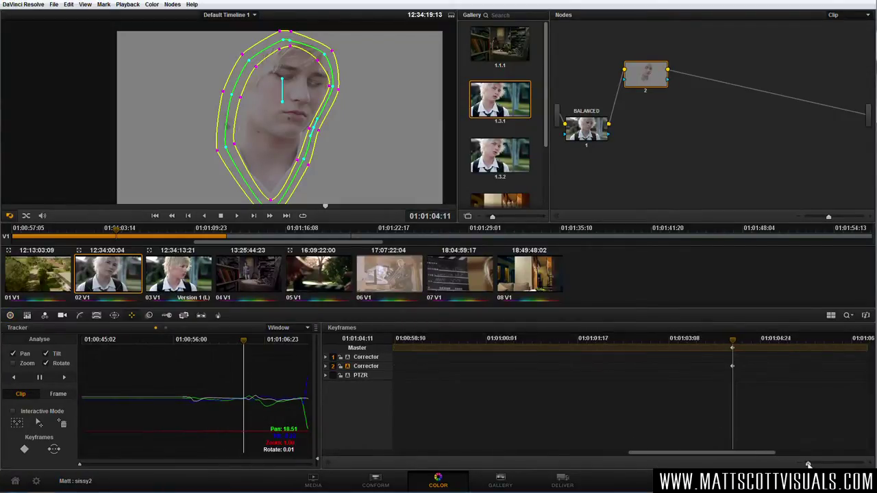
pyautogui.moveTo(750, 456); pyautogui.dragTo(815, 455)
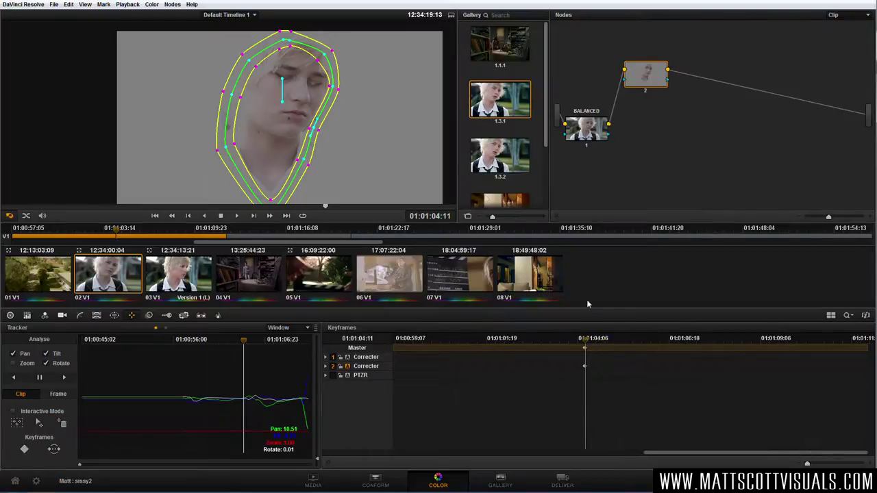
pyautogui.moveTo(587, 344); pyautogui.dragTo(612, 346)
pyautogui.moveTo(336, 141); pyautogui.dragTo(330, 134)
pyautogui.moveTo(344, 94); pyautogui.dragTo(347, 63)
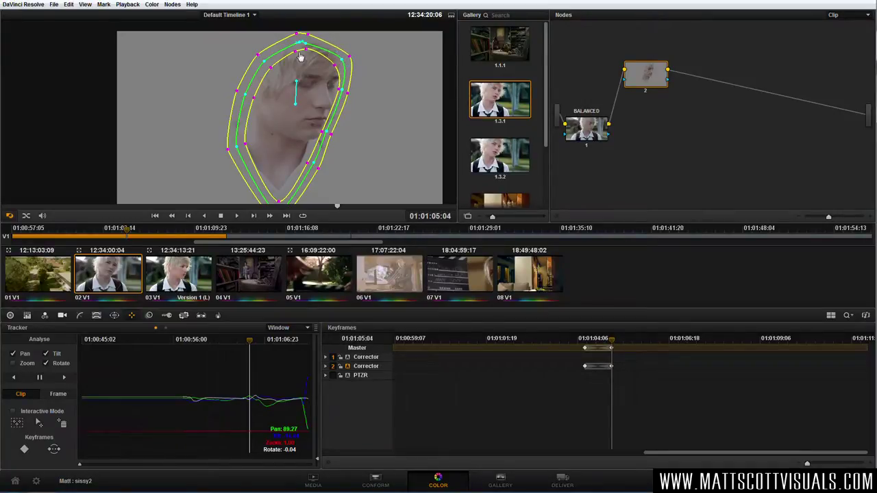
pyautogui.moveTo(244, 142); pyautogui.dragTo(236, 144)
pyautogui.moveTo(614, 345); pyautogui.dragTo(600, 344)
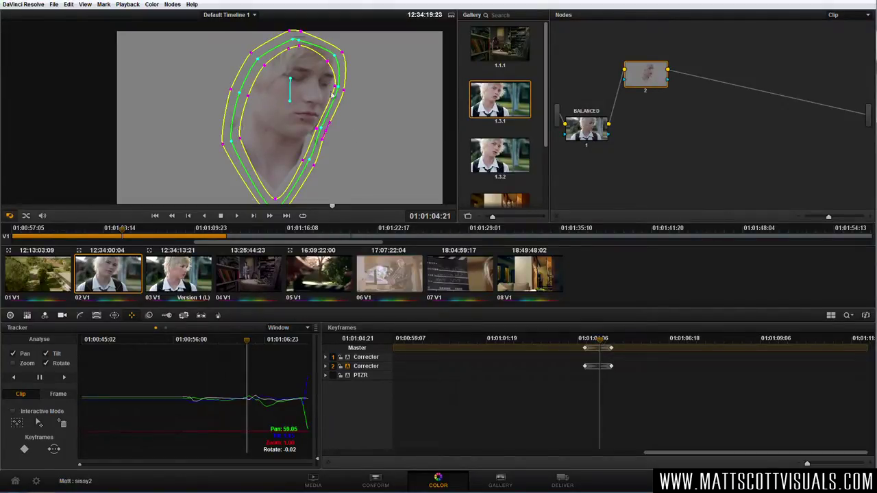
pyautogui.moveTo(343, 89); pyautogui.dragTo(346, 89)
pyautogui.moveTo(326, 135); pyautogui.dragTo(321, 130)
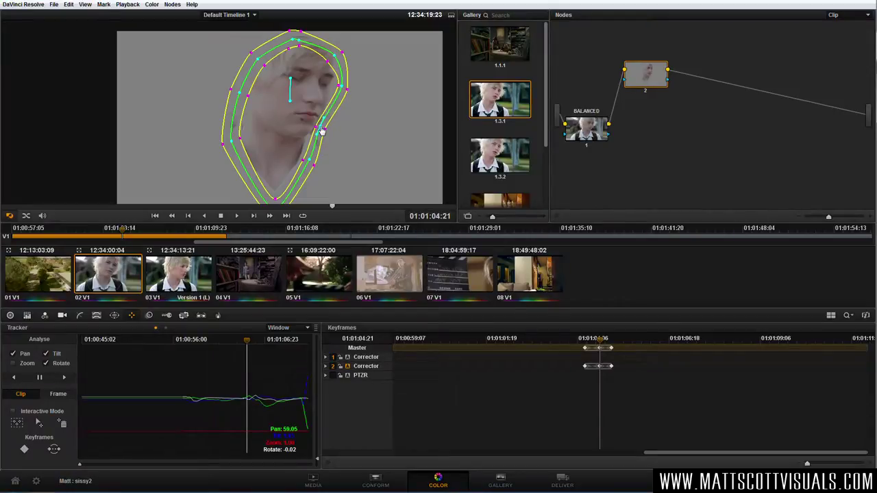
# At a later frame, refit the mask's right, lower and top edges to add another keyframe
pyautogui.moveTo(607, 341); pyautogui.dragTo(639, 344)
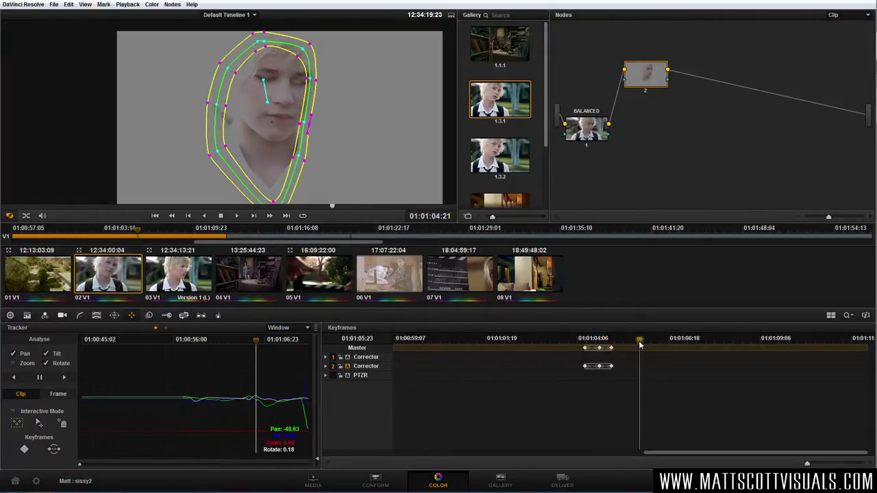
pyautogui.moveTo(319, 81); pyautogui.dragTo(326, 82)
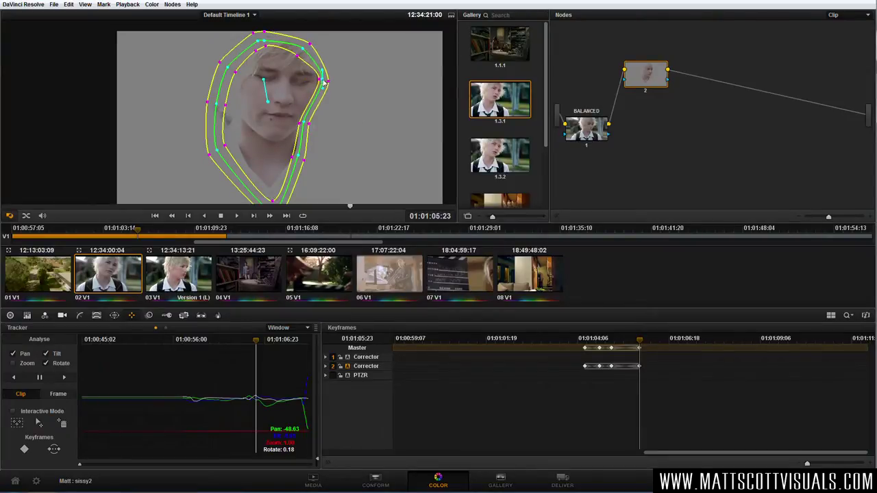
pyautogui.moveTo(306, 127); pyautogui.dragTo(311, 125)
pyautogui.moveTo(292, 158); pyautogui.dragTo(297, 157)
pyautogui.moveTo(308, 56); pyautogui.dragTo(316, 44)
pyautogui.moveTo(323, 82); pyautogui.dragTo(324, 80)
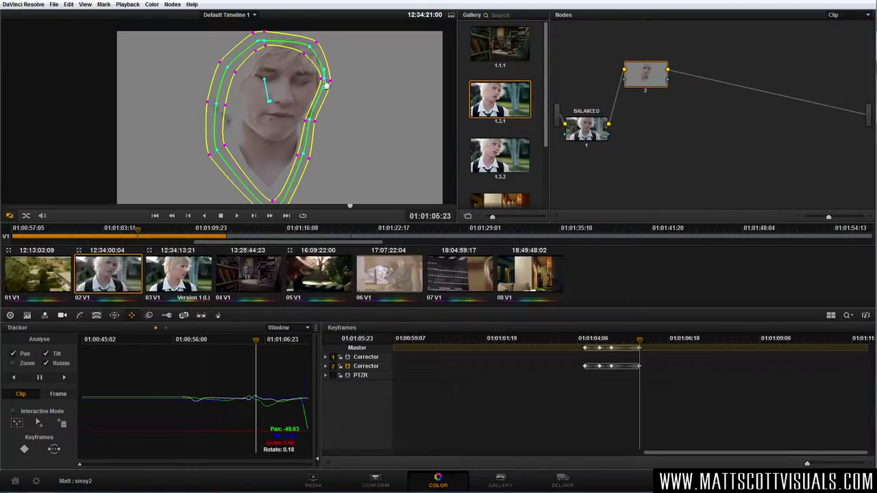
pyautogui.moveTo(652, 350); pyautogui.dragTo(630, 347)
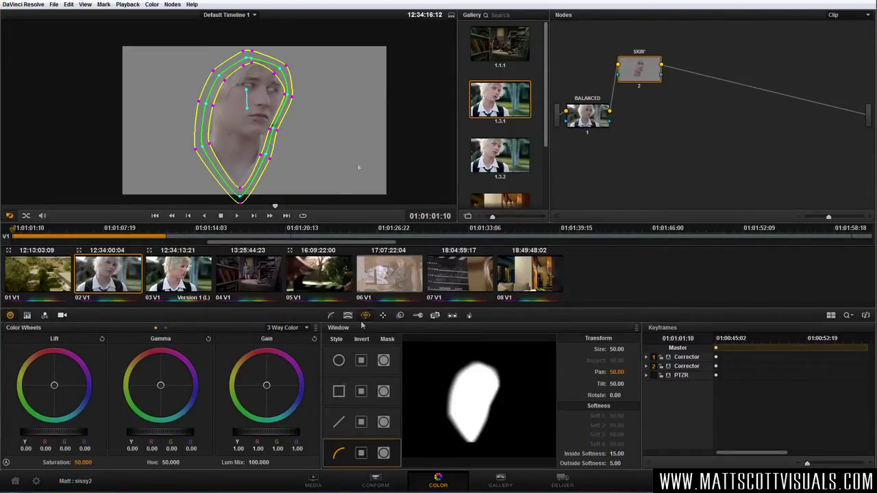
# Nudge the mask edge, leave the highlight view, and hide the window outline in the viewer
pyautogui.moveTo(275, 129); pyautogui.dragTo(281, 126)
pyautogui.moveTo(648, 74); pyautogui.dragTo(649, 72)
pyautogui.moveTo(168, 395); pyautogui.dragTo(337, 316)
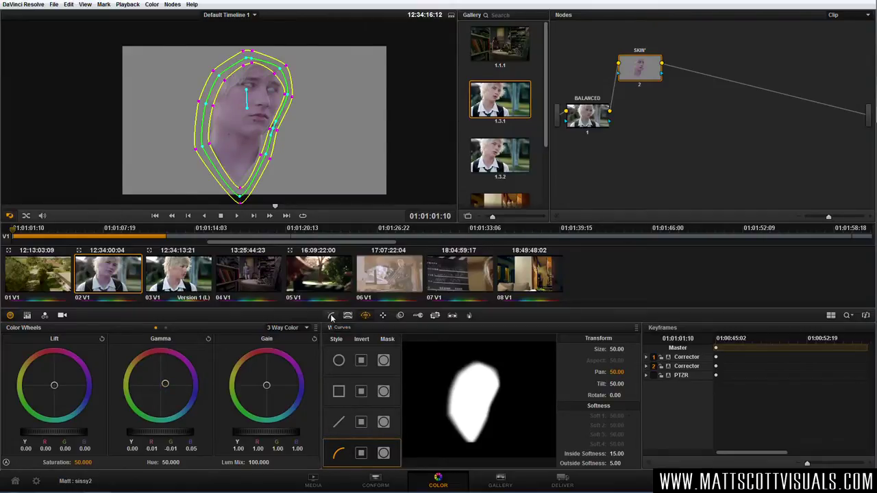
pyautogui.hotkey('shift', 'h')
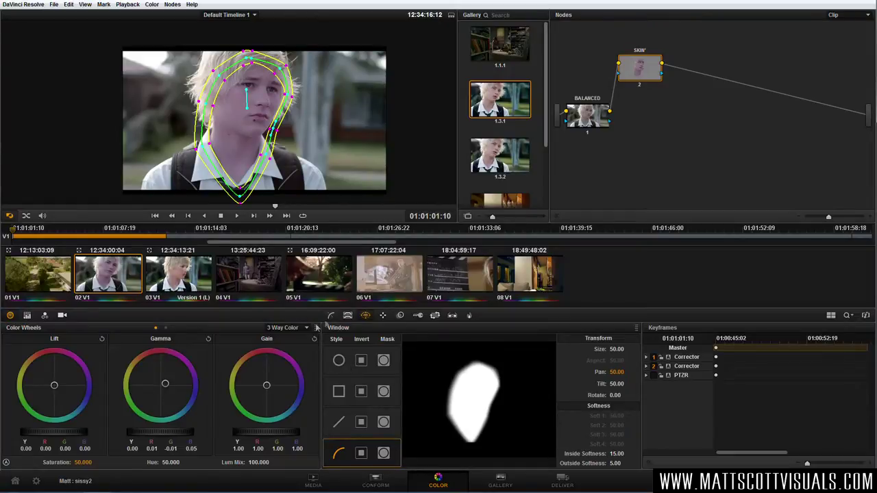
pyautogui.click(24, 218)
pyautogui.click(20, 229)
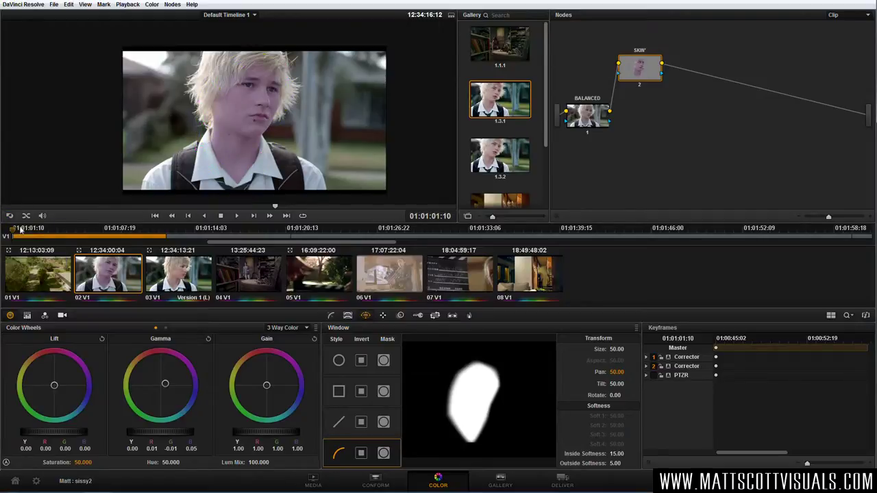
# Try Gamma wheel shifts, reset midtone balance to 0.00, and line SKIN up beside BALANCED
pyautogui.moveTo(147, 372); pyautogui.dragTo(98, 432)
pyautogui.moveTo(278, 206)
pyautogui.mouseDown()
pyautogui.moveTo(349, 212)
pyautogui.moveTo(275, 203)
pyautogui.mouseUp()
pyautogui.moveTo(646, 78)
pyautogui.mouseDown()
pyautogui.moveTo(630, 77)
pyautogui.moveTo(644, 89)
pyautogui.moveTo(630, 76)
pyautogui.mouseUp()
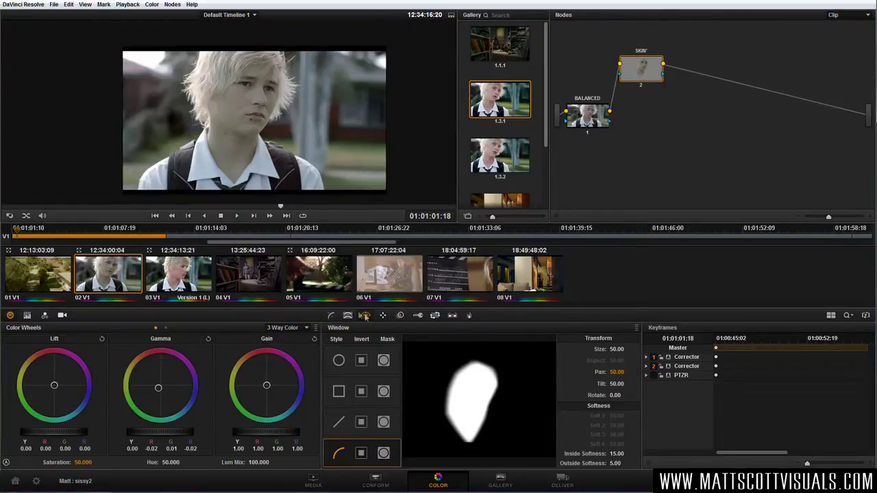
pyautogui.click(348, 315)
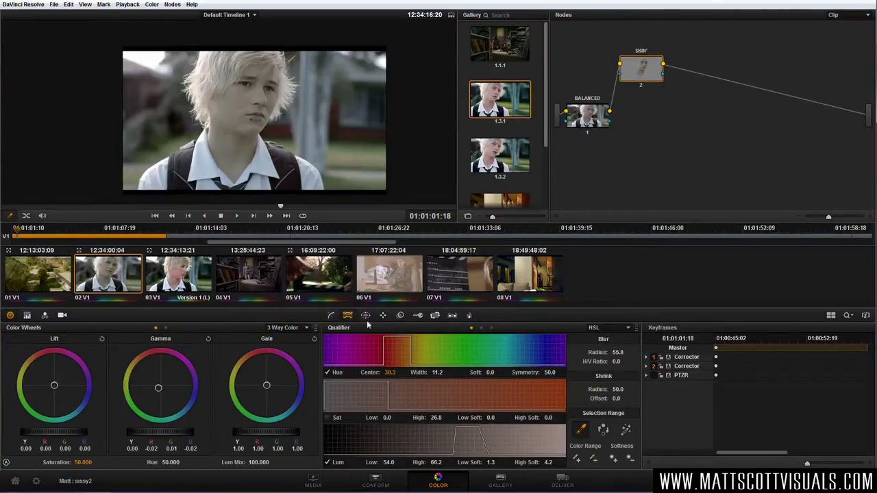
pyautogui.click(365, 316)
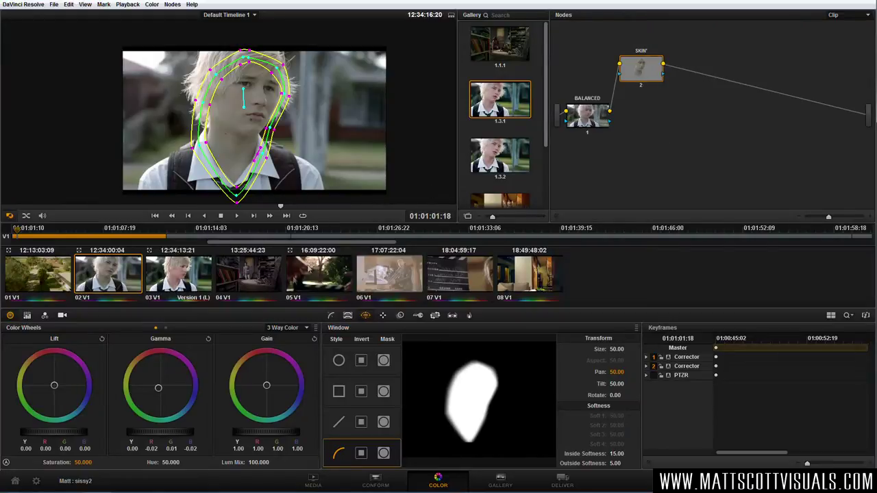
pyautogui.click(332, 316)
pyautogui.moveTo(159, 382); pyautogui.dragTo(167, 340)
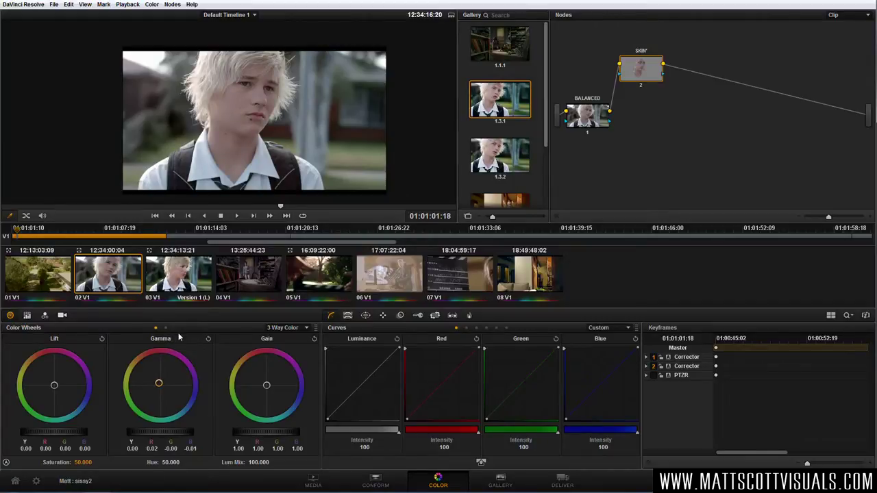
pyautogui.moveTo(160, 387)
pyautogui.mouseDown()
pyautogui.moveTo(184, 389)
pyautogui.moveTo(158, 383)
pyautogui.moveTo(166, 379)
pyautogui.mouseUp()
pyautogui.moveTo(167, 381)
pyautogui.mouseDown()
pyautogui.moveTo(194, 395)
pyautogui.moveTo(156, 380)
pyautogui.mouseUp()
pyautogui.click(208, 339)
pyautogui.moveTo(640, 74); pyautogui.dragTo(645, 113)
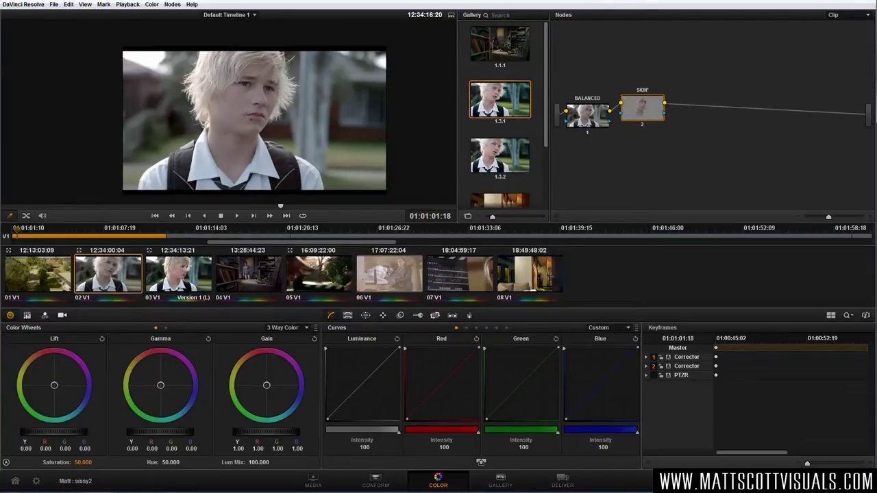
# Add serial node 3 after SKIN with a narrow oval window rotated over the eyes
pyautogui.hotkey('alt', 's')
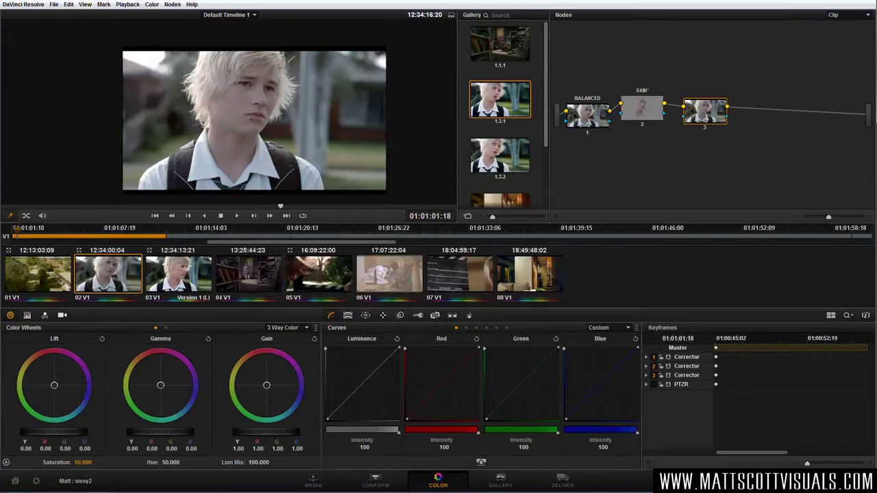
pyautogui.scroll(3, 229, 112)
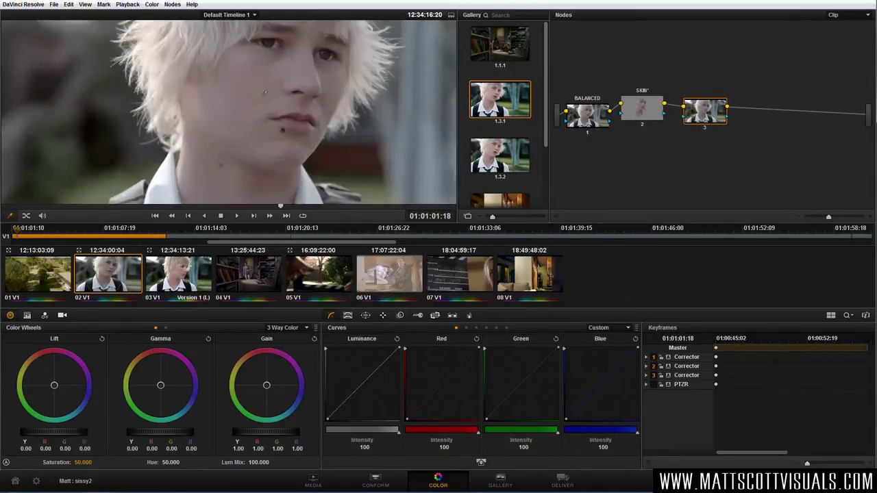
pyautogui.click(366, 315)
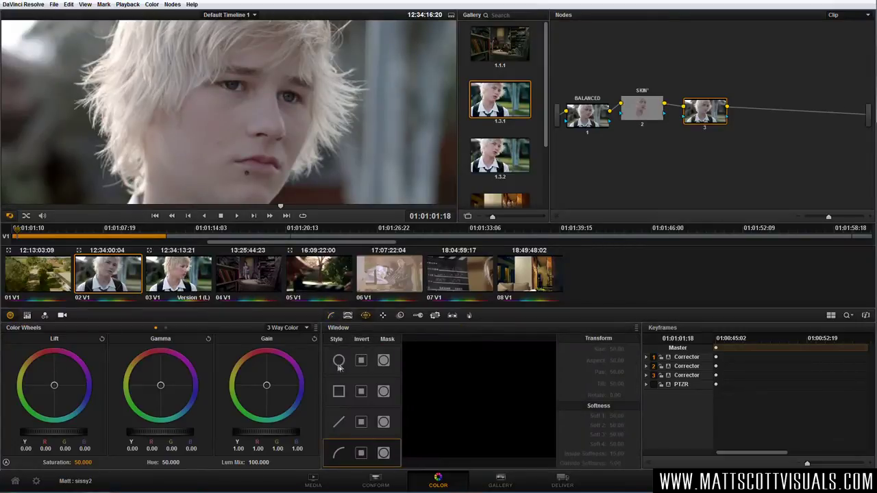
pyautogui.click(338, 360)
pyautogui.moveTo(266, 119); pyautogui.dragTo(266, 42)
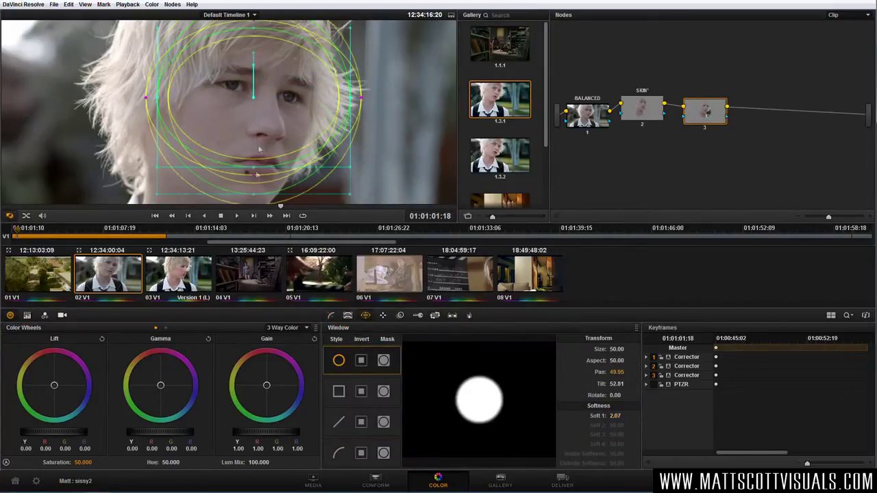
pyautogui.moveTo(254, 203); pyautogui.dragTo(254, 122)
pyautogui.moveTo(256, 87); pyautogui.dragTo(265, 82)
pyautogui.moveTo(171, 78); pyautogui.dragTo(199, 84)
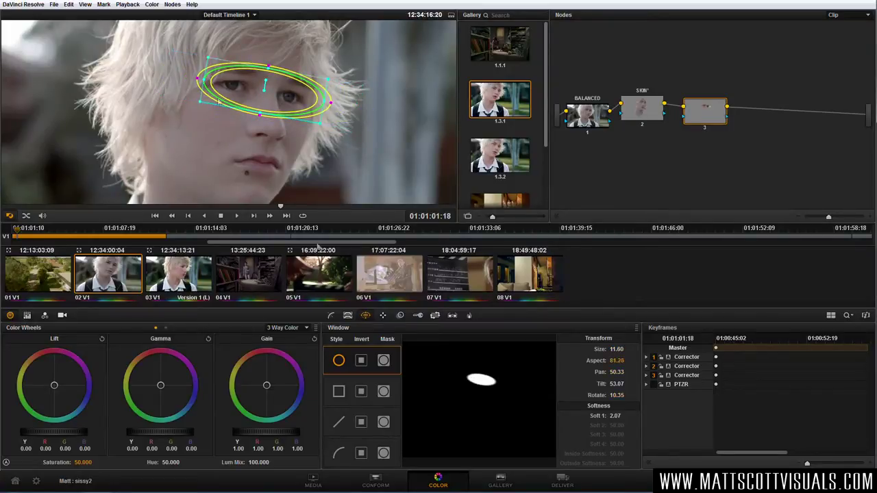
pyautogui.click(347, 316)
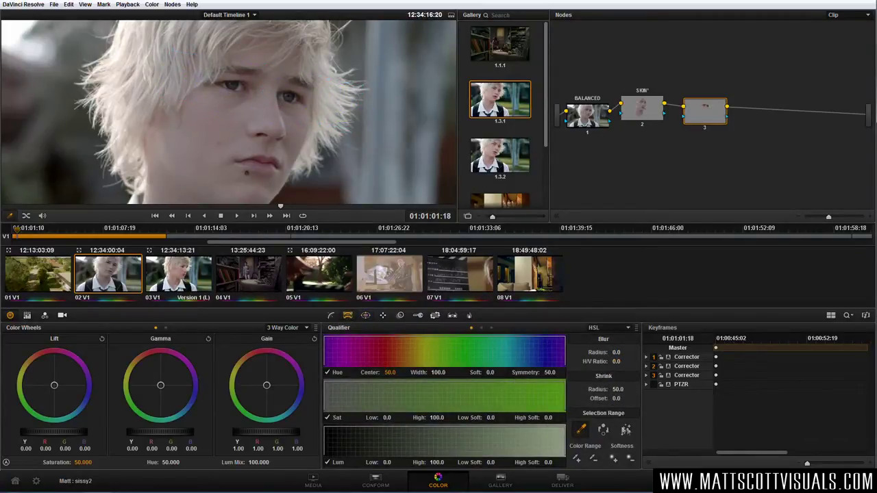
pyautogui.click(626, 430)
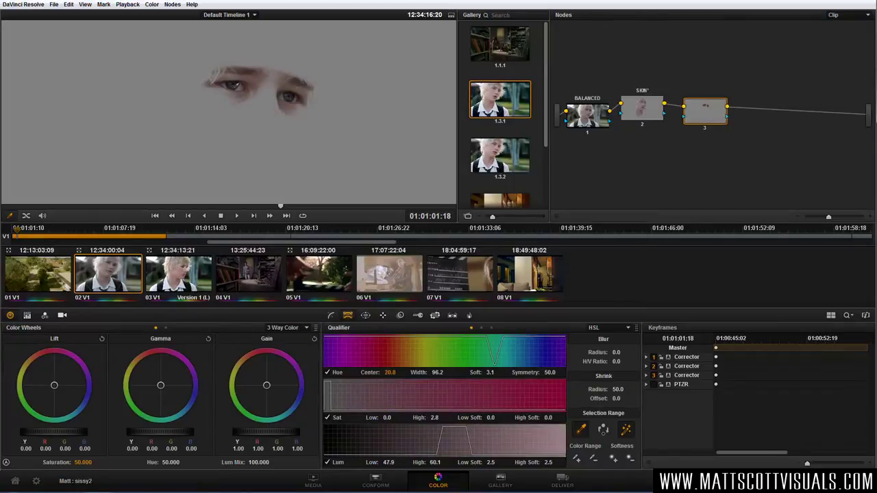
# Qualify just the eyes: widen the hue range, Sat High 0.9, Blur Radius 56.3
pyautogui.moveTo(432, 373); pyautogui.dragTo(386, 428)
pyautogui.moveTo(442, 418)
pyautogui.mouseDown()
pyautogui.moveTo(430, 418)
pyautogui.moveTo(439, 418)
pyautogui.mouseUp()
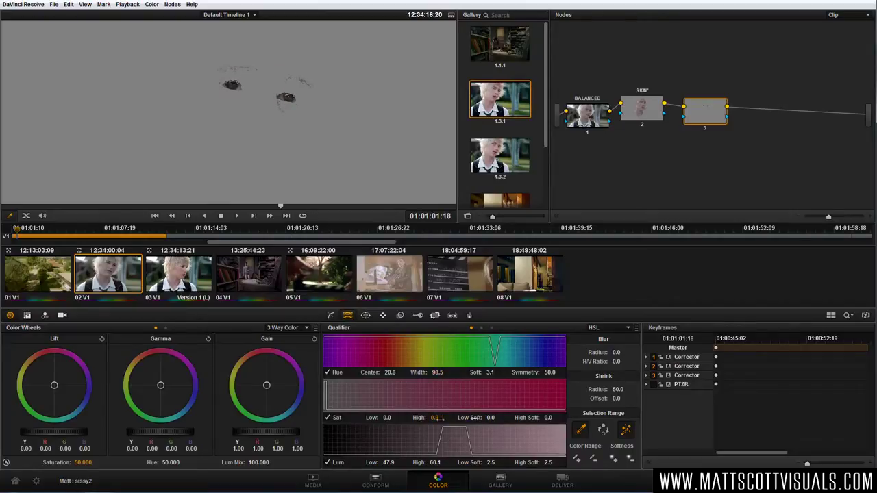
pyautogui.moveTo(614, 352); pyautogui.dragTo(618, 352)
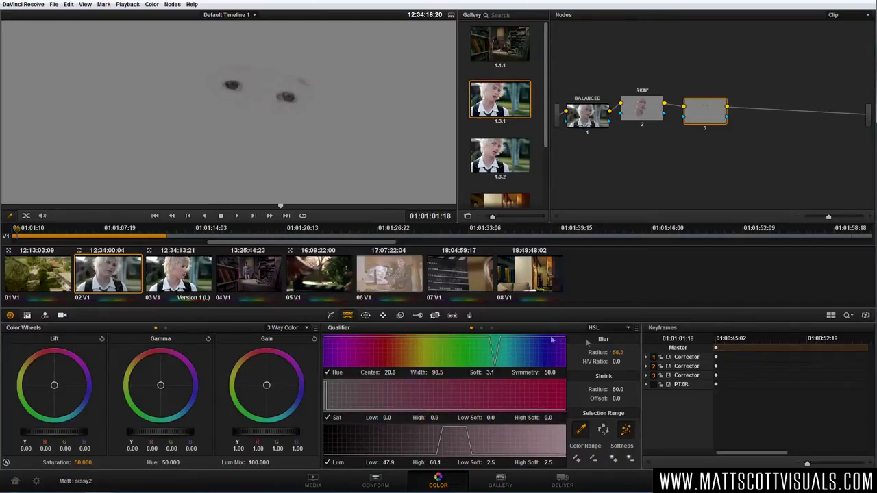
# Back in normal view, brighten the eyes with Gain raised to about 1.59 and blue 1.84
pyautogui.hotkey('shift', 'h')
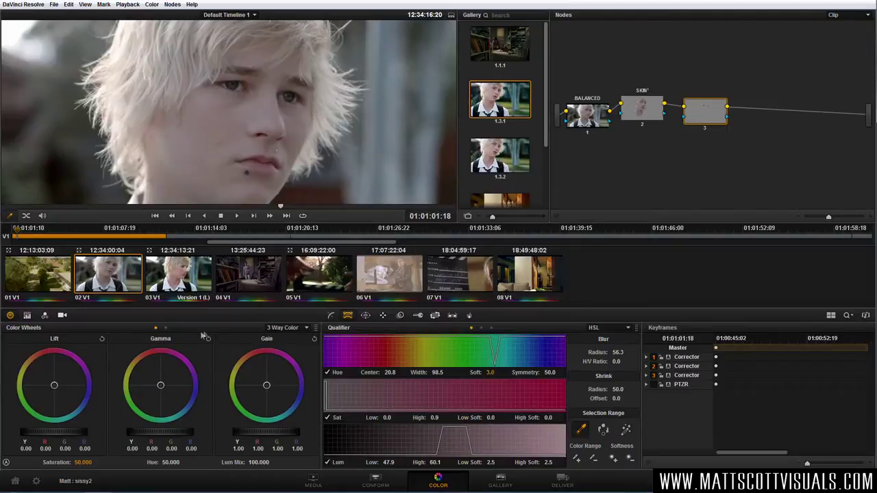
pyautogui.moveTo(160, 389); pyautogui.dragTo(196, 425)
pyautogui.moveTo(279, 404); pyautogui.dragTo(286, 403)
pyautogui.moveTo(272, 432); pyautogui.dragTo(466, 430)
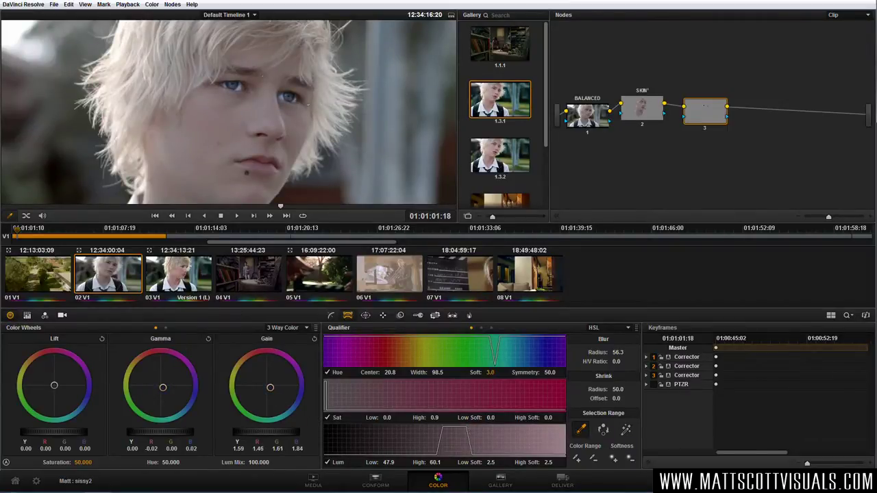
pyautogui.scroll(-3, 281, 127)
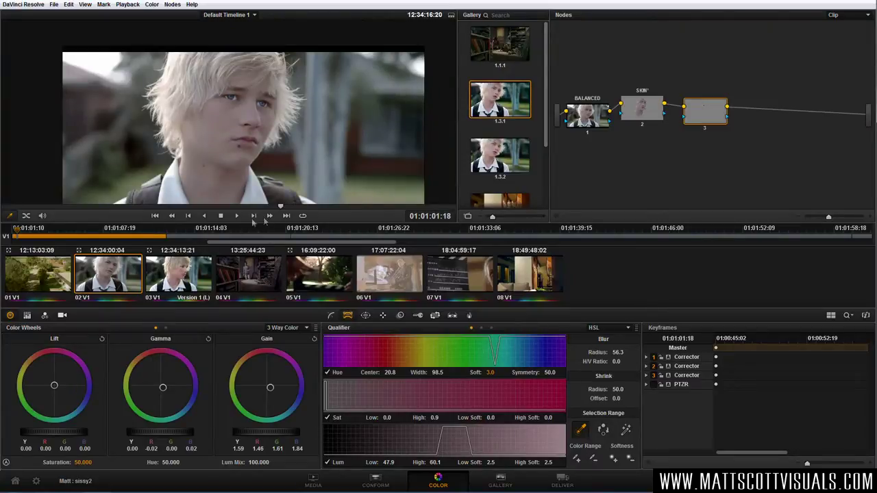
# Rearrange the BALANCED, SKIN' and node 3 positions in the Node Editor
pyautogui.moveTo(709, 124)
pyautogui.mouseDown()
pyautogui.moveTo(651, 111)
pyautogui.moveTo(707, 112)
pyautogui.mouseUp()
pyautogui.click(654, 111)
pyautogui.moveTo(654, 108); pyautogui.dragTo(664, 99)
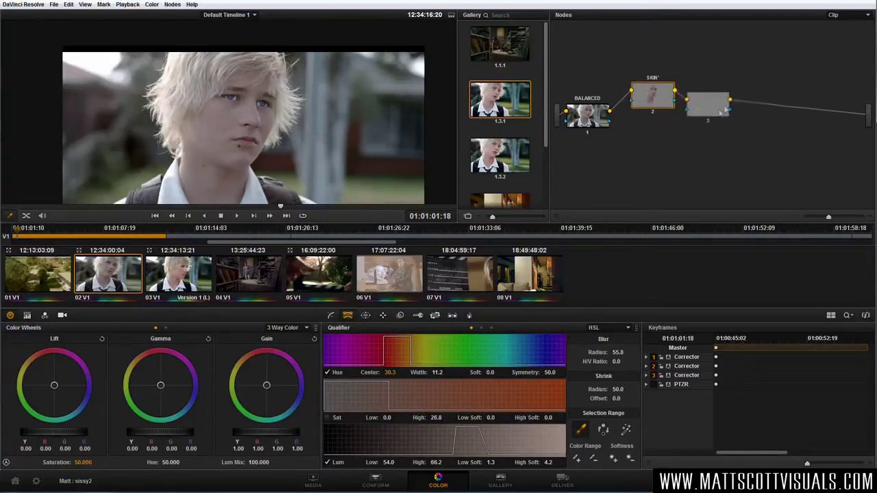
pyautogui.moveTo(720, 113); pyautogui.dragTo(729, 104)
pyautogui.moveTo(594, 123); pyautogui.dragTo(598, 117)
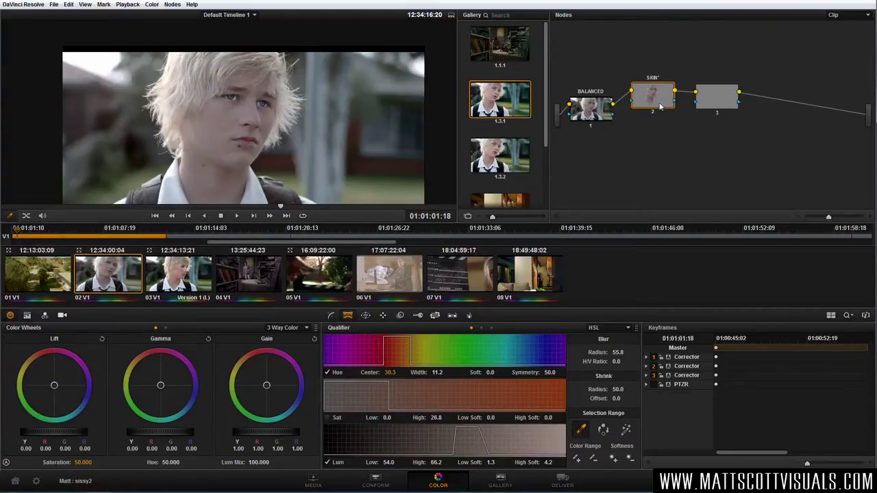
pyautogui.click(706, 100)
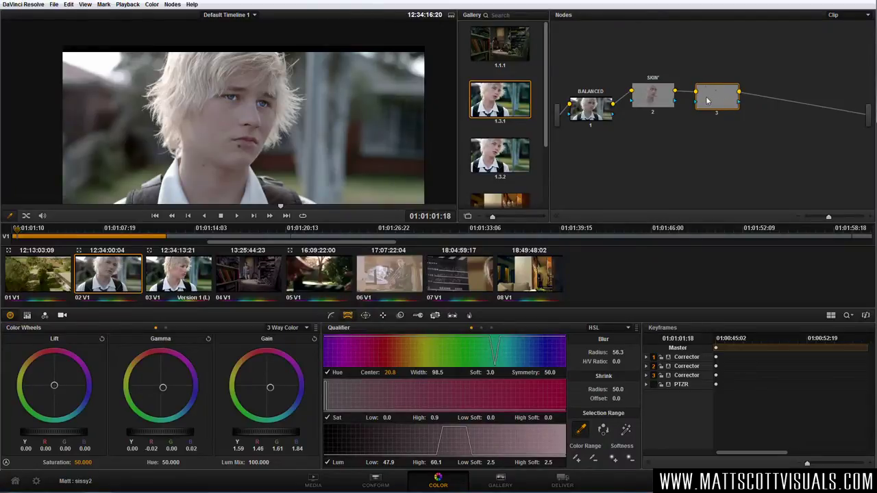
pyautogui.click(659, 102)
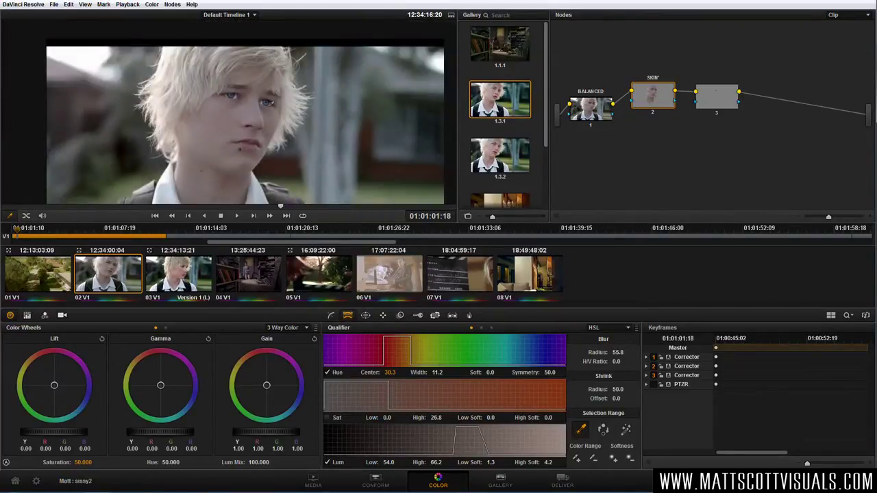
pyautogui.moveTo(652, 100); pyautogui.dragTo(651, 87)
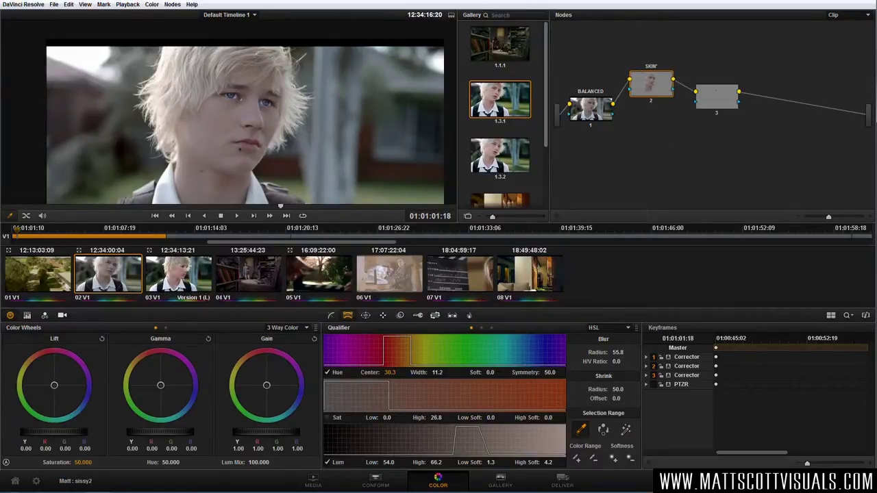
pyautogui.moveTo(703, 98); pyautogui.dragTo(715, 96)
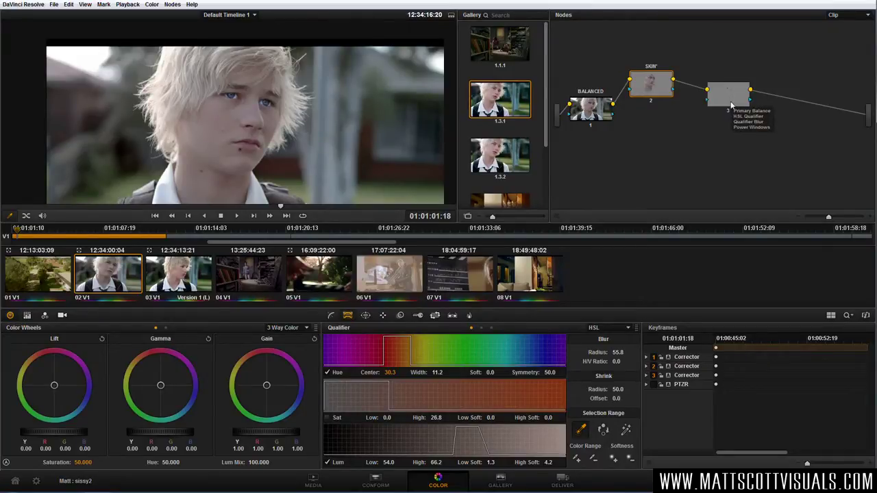
# Delete node 3 and tidy the SKIN' node's position
pyautogui.click(730, 105)
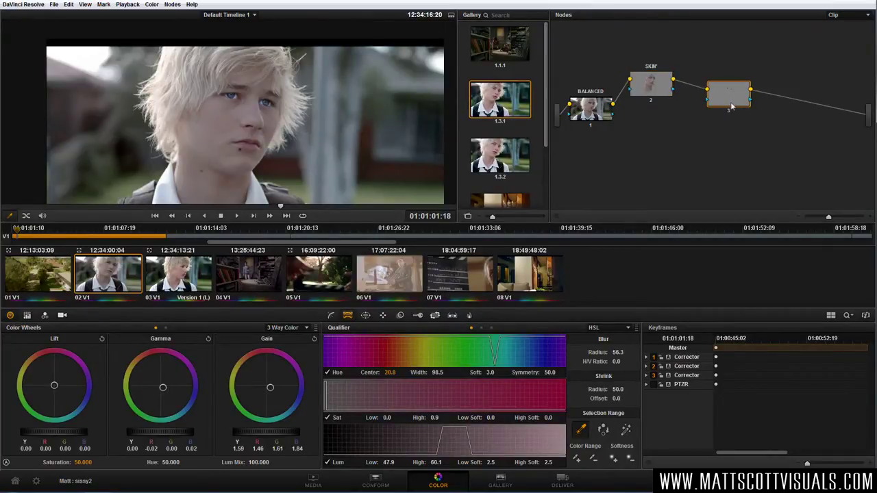
pyautogui.press('Delete')
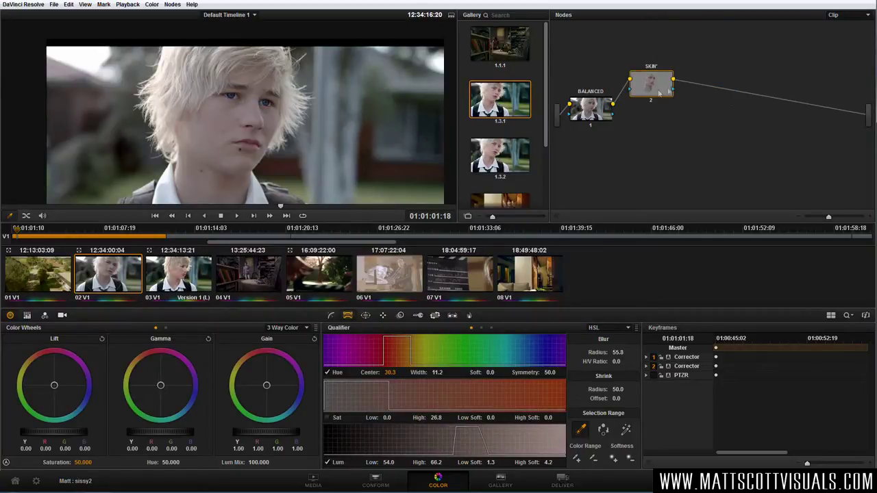
pyautogui.moveTo(659, 92); pyautogui.dragTo(661, 83)
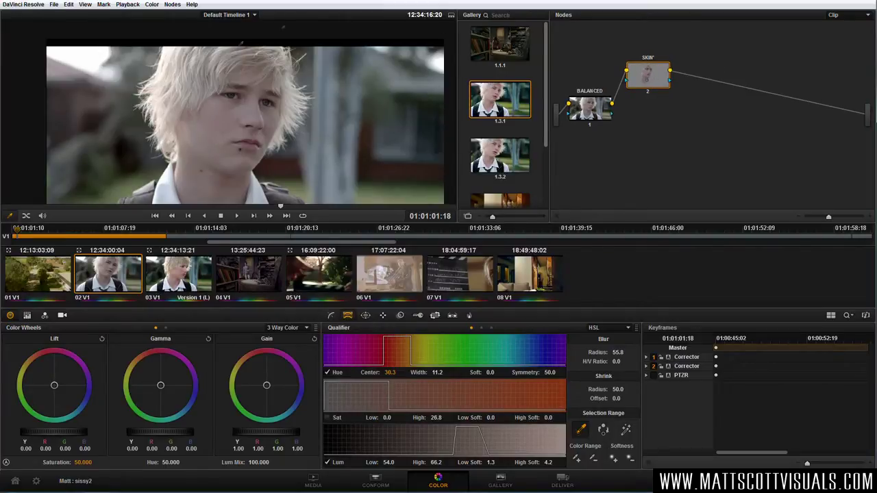
# Add parallel node 4 beside SKIN' and arrange it and the Parallel mixer
pyautogui.click(172, 4)
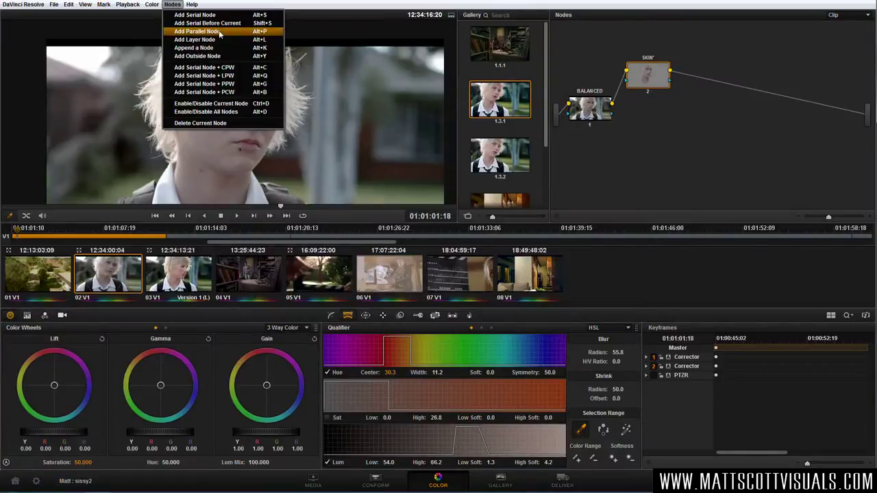
pyautogui.click(218, 30)
pyautogui.moveTo(692, 103); pyautogui.dragTo(700, 107)
pyautogui.moveTo(645, 123); pyautogui.dragTo(633, 142)
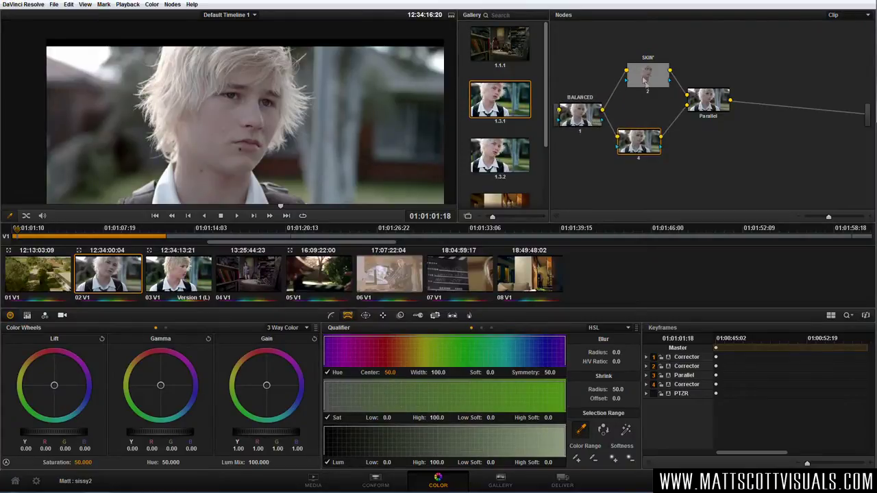
pyautogui.moveTo(646, 81); pyautogui.dragTo(639, 83)
pyautogui.moveTo(638, 139); pyautogui.dragTo(634, 135)
pyautogui.moveTo(641, 84); pyautogui.dragTo(636, 86)
pyautogui.moveTo(630, 135); pyautogui.dragTo(636, 140)
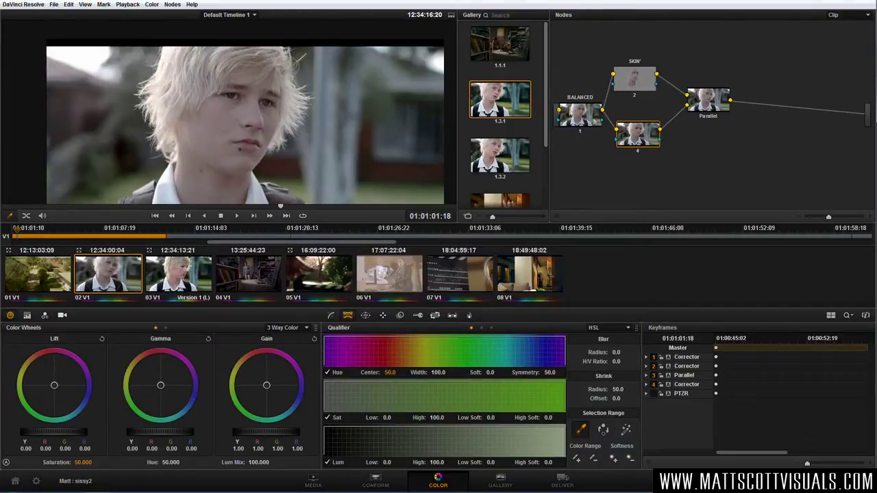
pyautogui.moveTo(647, 88)
pyautogui.mouseDown()
pyautogui.moveTo(647, 96)
pyautogui.moveTo(640, 91)
pyautogui.mouseUp()
pyautogui.moveTo(708, 112); pyautogui.dragTo(709, 120)
pyautogui.click(643, 137)
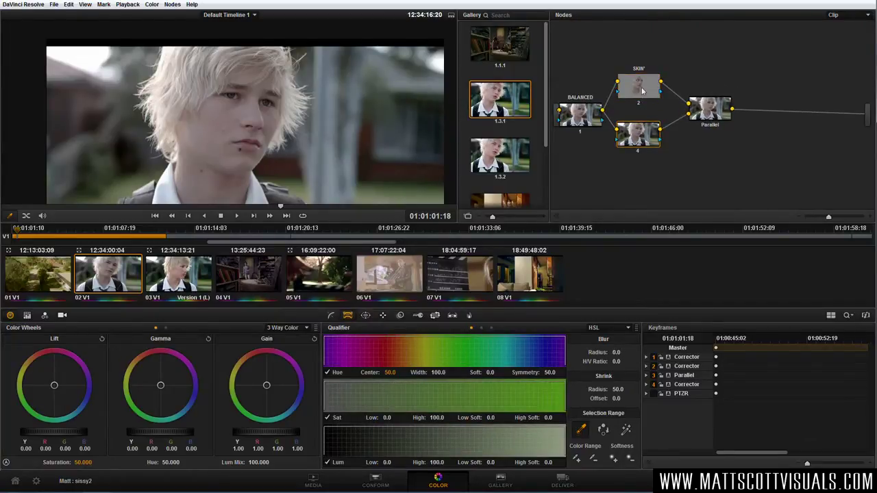
pyautogui.click(642, 90)
# Add another parallel node, node 5, and move it up alongside the others
pyautogui.click(172, 5)
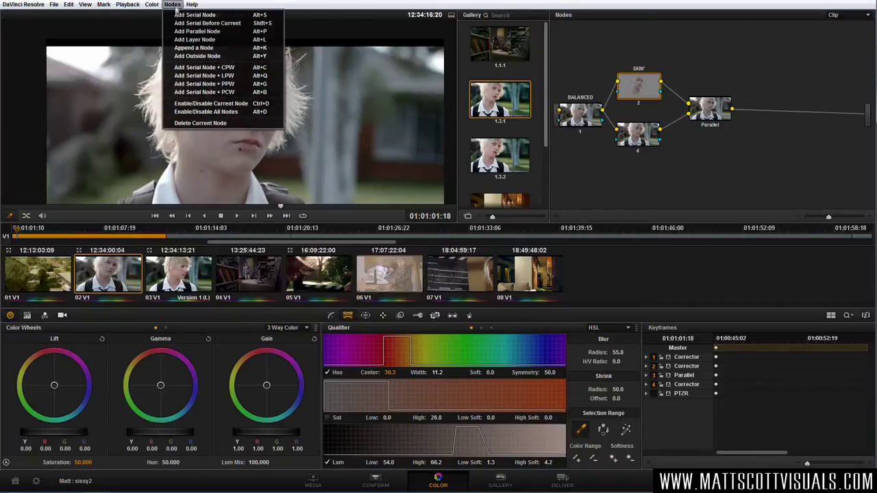
pyautogui.click(206, 33)
pyautogui.moveTo(641, 133); pyautogui.dragTo(640, 129)
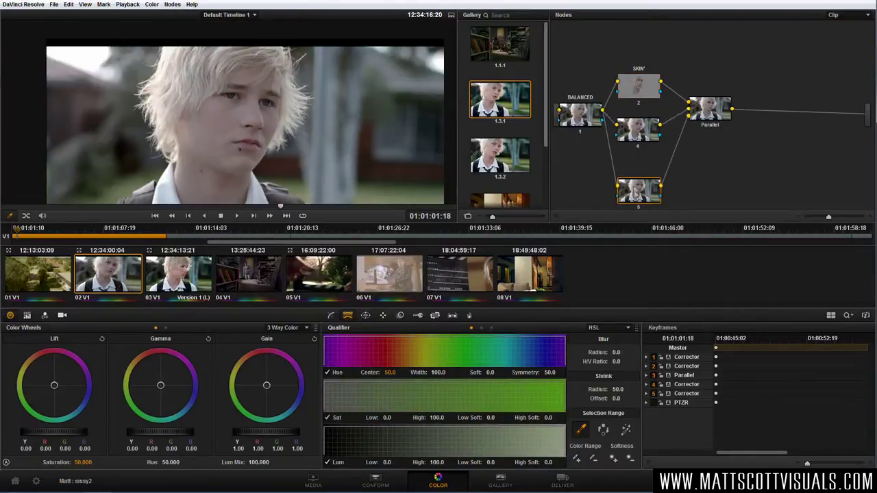
pyautogui.moveTo(639, 192); pyautogui.dragTo(638, 171)
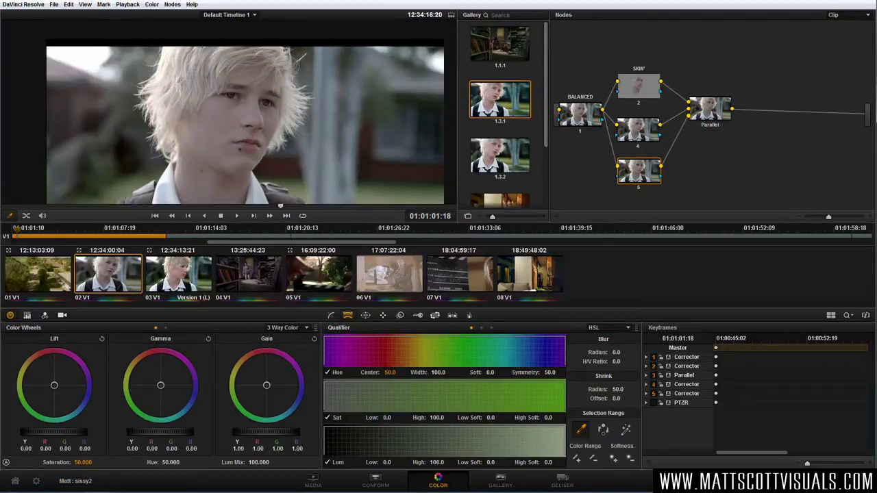
pyautogui.scroll(-2, 241, 122)
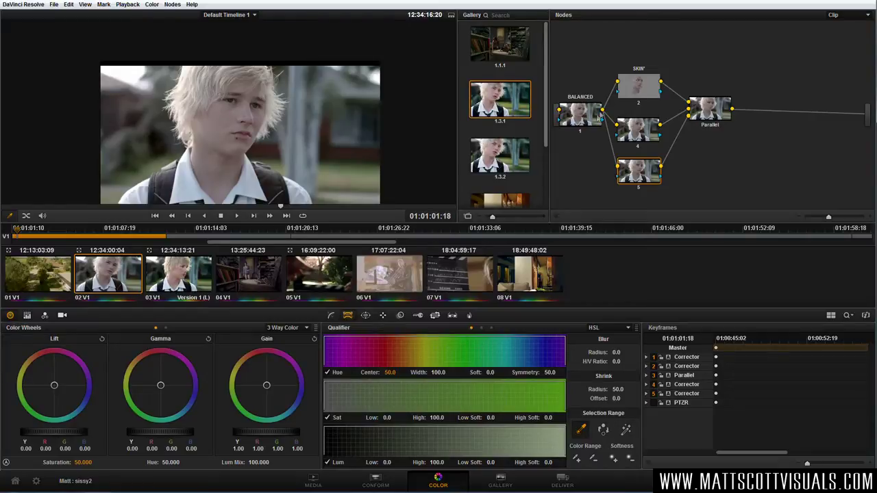
# Label node 4 as HAIR
pyautogui.click(644, 137)
pyautogui.rightClick(644, 136)
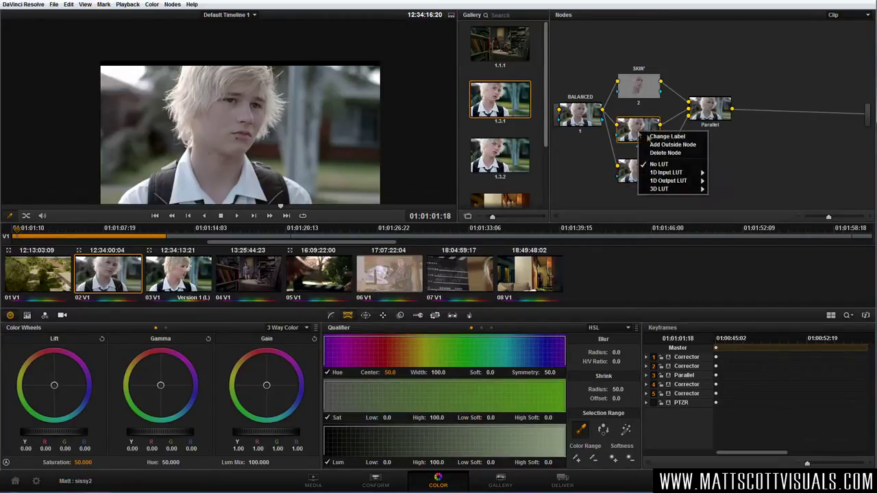
pyautogui.click(670, 137)
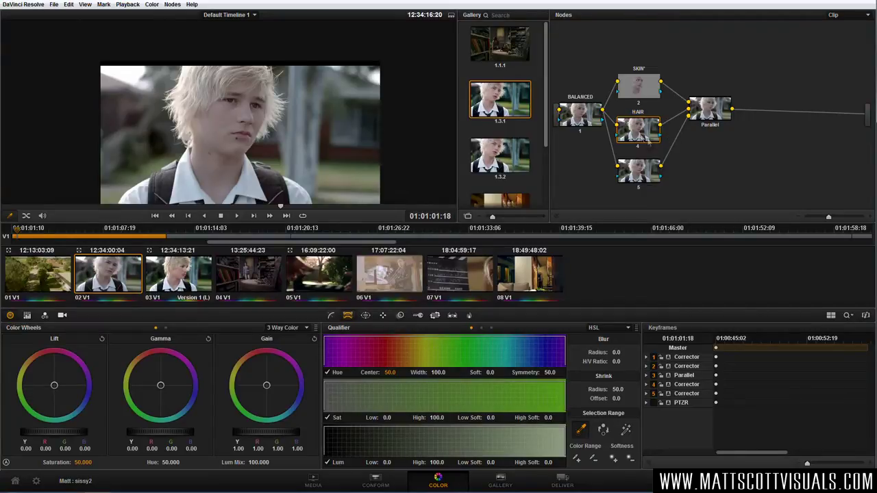
pyautogui.click(365, 315)
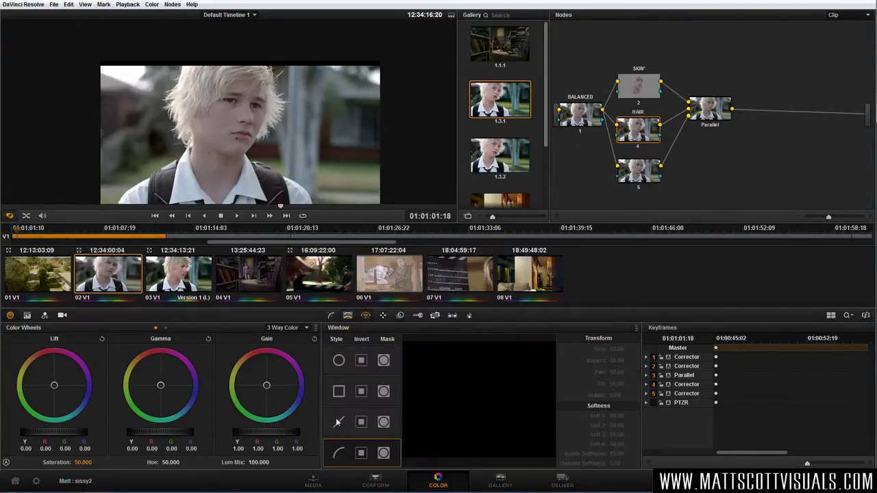
pyautogui.click(348, 316)
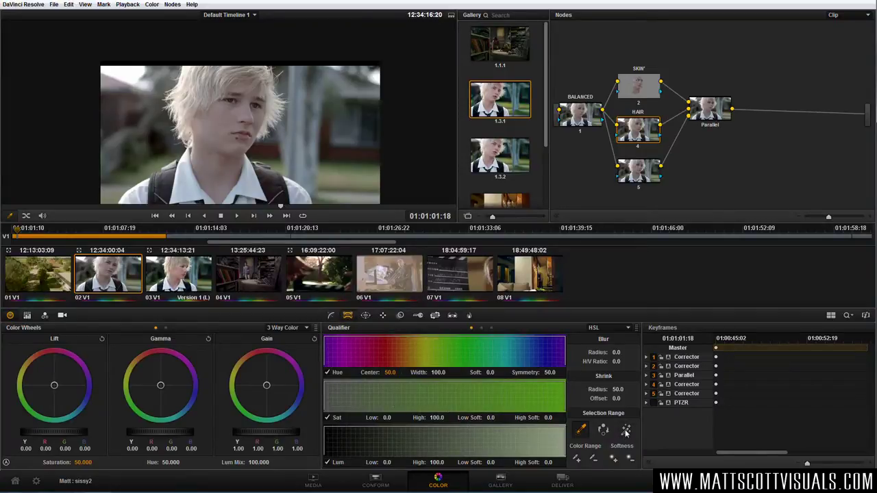
# Sample the blond hair with the qualifier picker to build the hair key
pyautogui.click(198, 71)
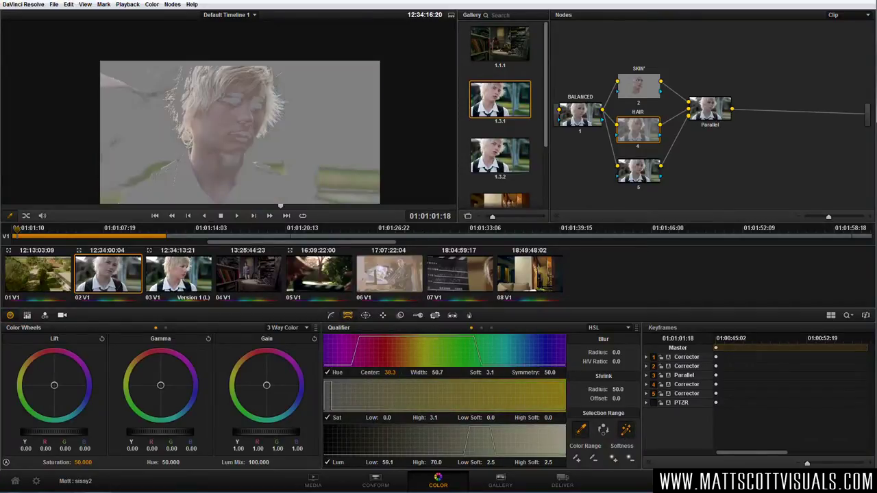
pyautogui.click(227, 68)
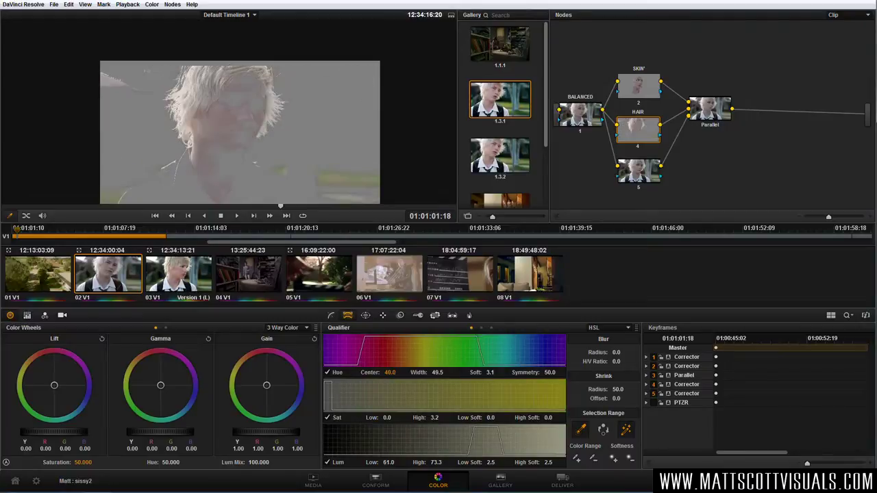
pyautogui.click(223, 161)
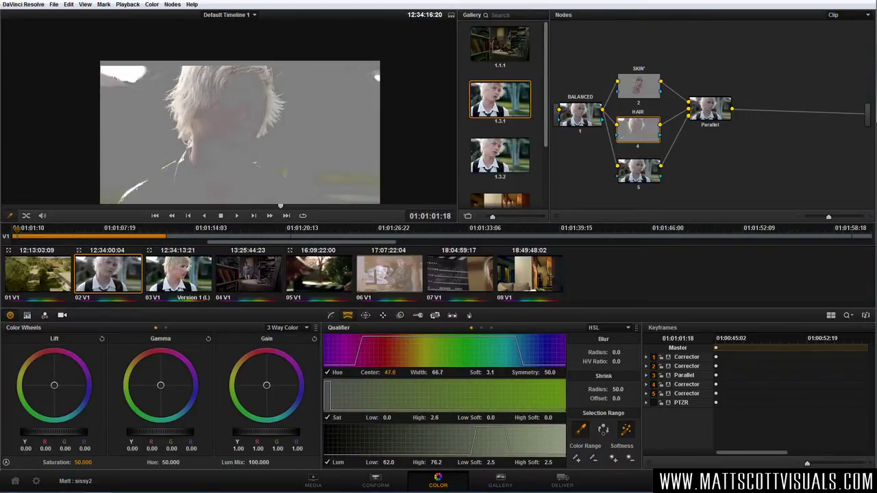
pyautogui.click(224, 161)
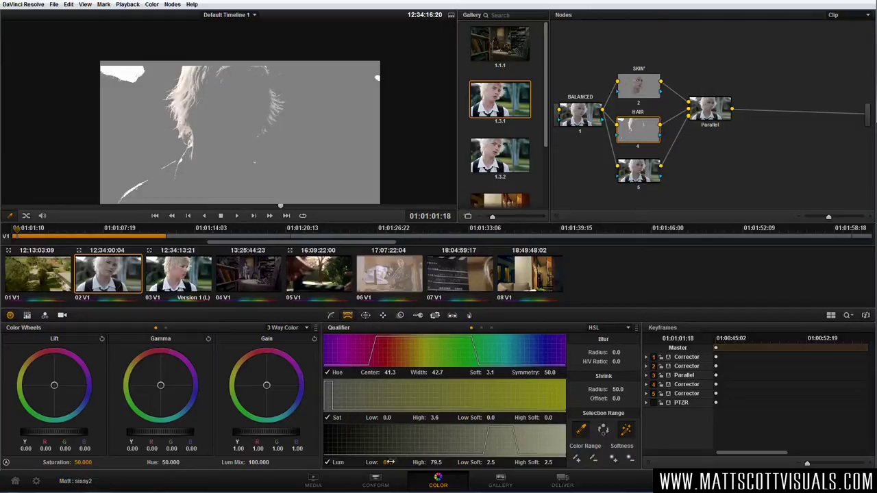
# Refine the hair key to luminance 61.5–79.5, narrower hue width, blur 36.0, slightly expanded
pyautogui.moveTo(398, 462); pyautogui.dragTo(399, 463)
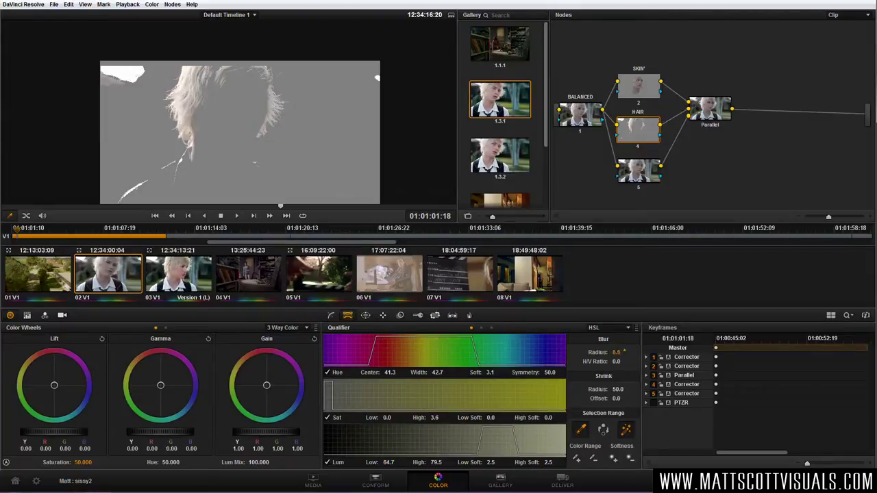
pyautogui.moveTo(625, 351); pyautogui.dragTo(627, 351)
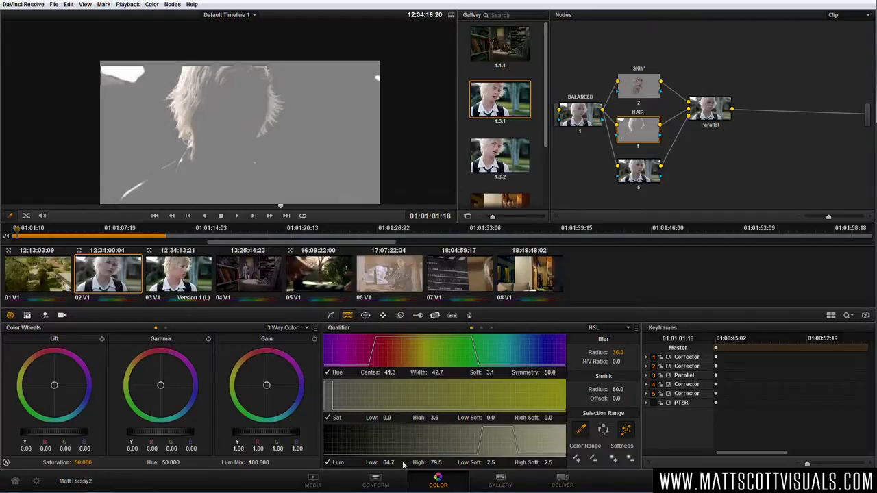
pyautogui.moveTo(392, 462); pyautogui.dragTo(386, 463)
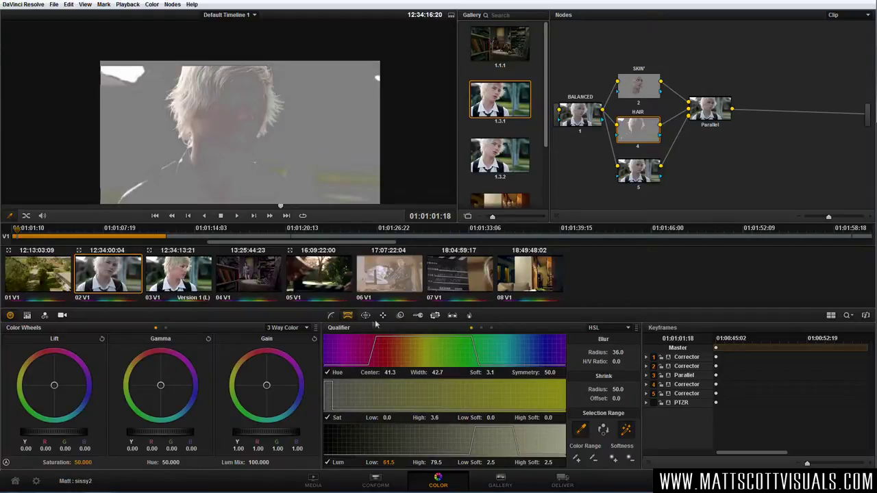
pyautogui.moveTo(437, 372); pyautogui.dragTo(400, 370)
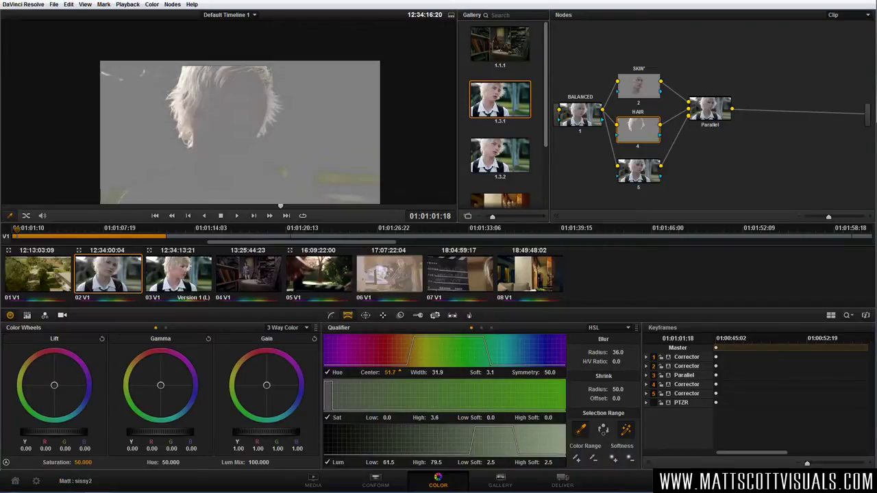
pyautogui.moveTo(618, 389); pyautogui.dragTo(626, 388)
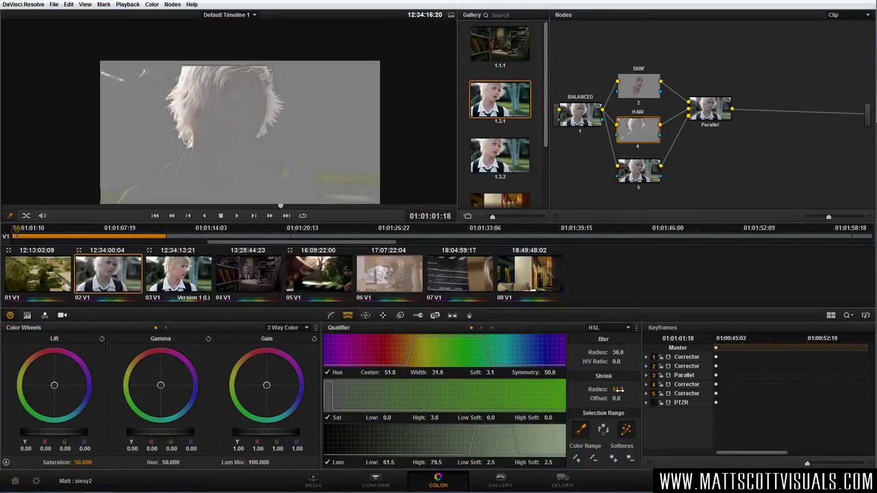
pyautogui.moveTo(619, 390); pyautogui.dragTo(616, 389)
pyautogui.click(365, 315)
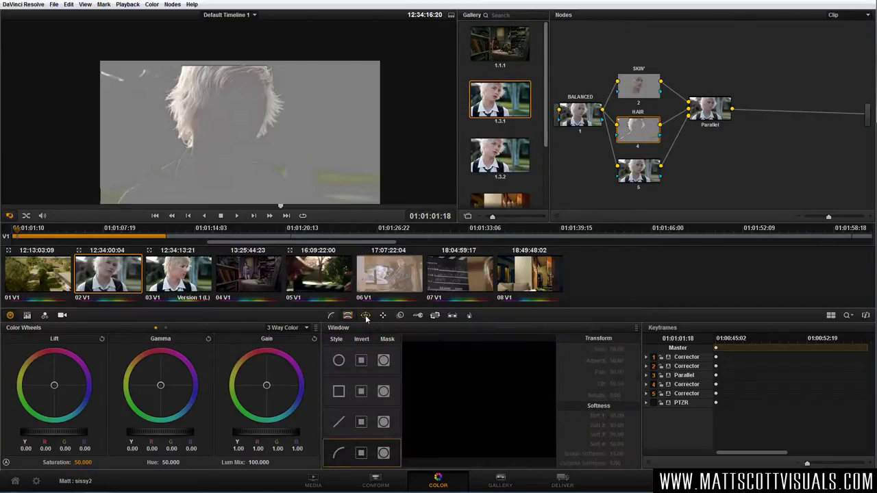
# Enable a circle window and fit it as an ellipse over the boy's hair
pyautogui.click(338, 360)
pyautogui.moveTo(239, 144); pyautogui.dragTo(229, 112)
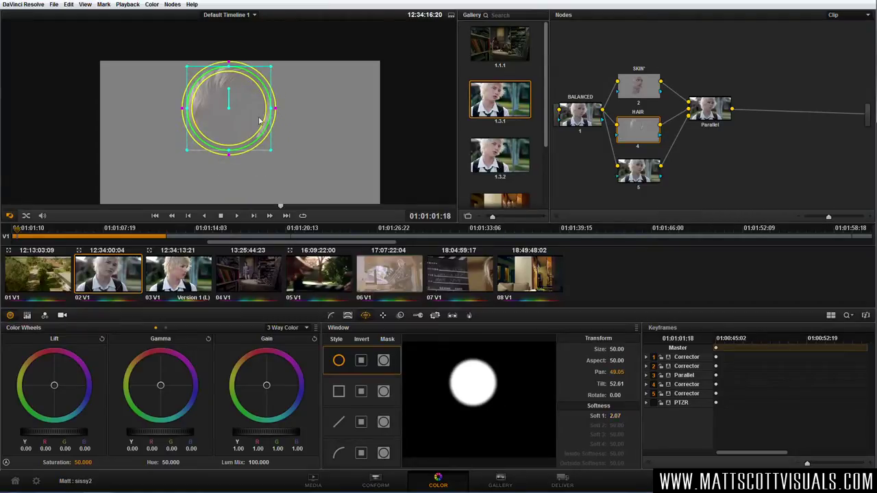
pyautogui.moveTo(228, 155); pyautogui.dragTo(231, 186)
pyautogui.moveTo(155, 125); pyautogui.dragTo(146, 124)
pyautogui.moveTo(205, 140); pyautogui.dragTo(210, 118)
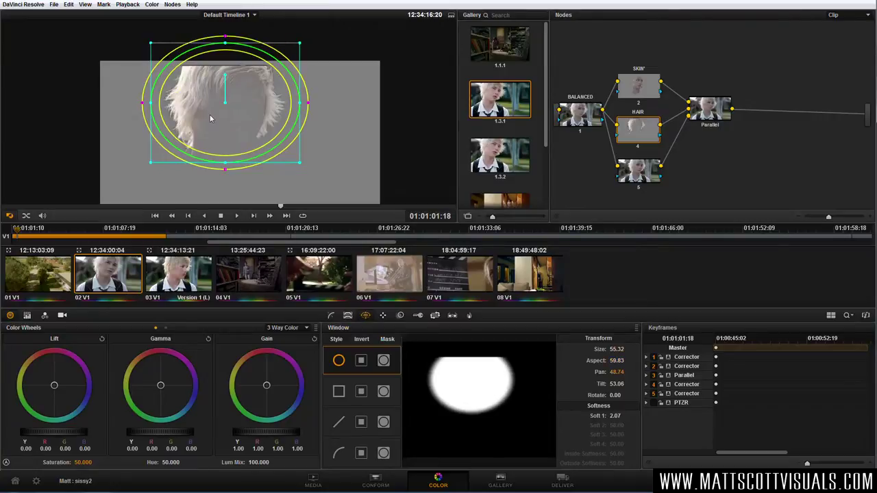
# Enlarge the window to cover the head and track it forward and backward through the clip
pyautogui.click(383, 316)
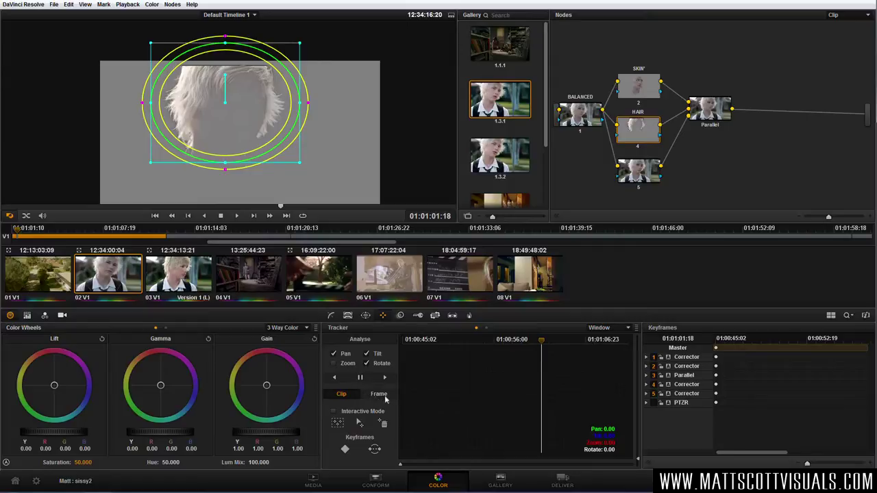
pyautogui.moveTo(223, 169); pyautogui.dragTo(224, 184)
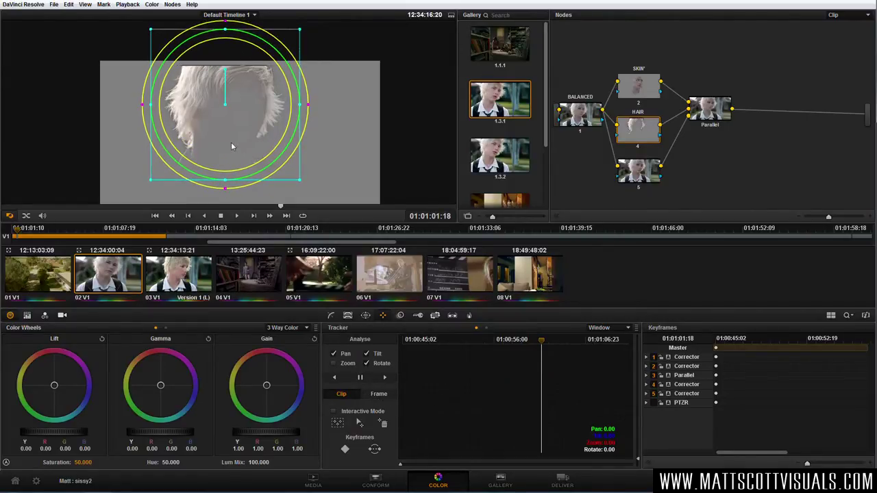
pyautogui.click(384, 377)
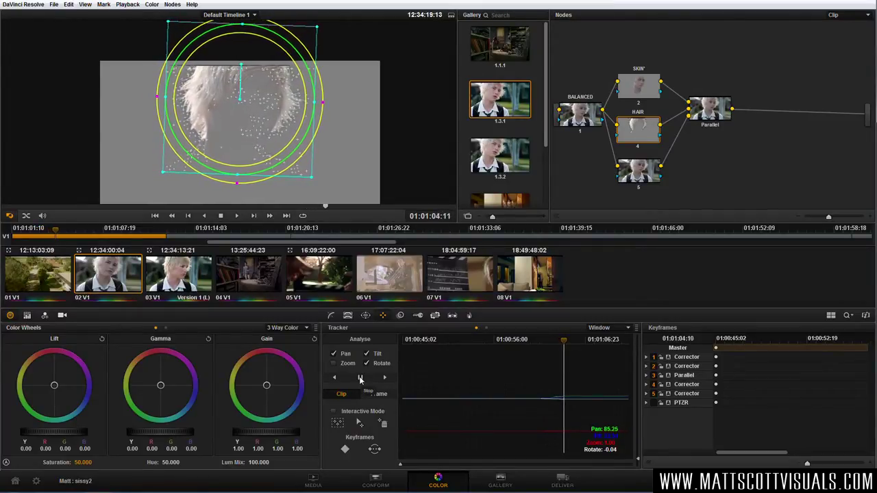
pyautogui.click(360, 379)
pyautogui.moveTo(560, 345); pyautogui.dragTo(541, 350)
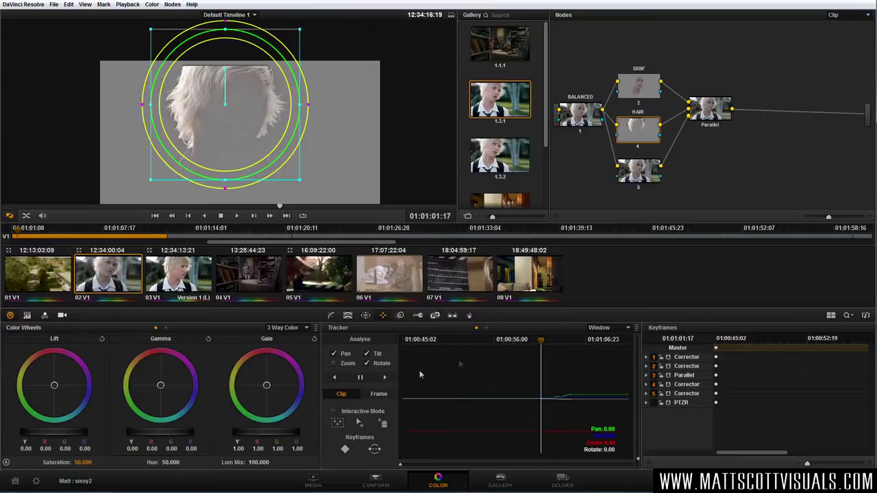
pyautogui.click(335, 378)
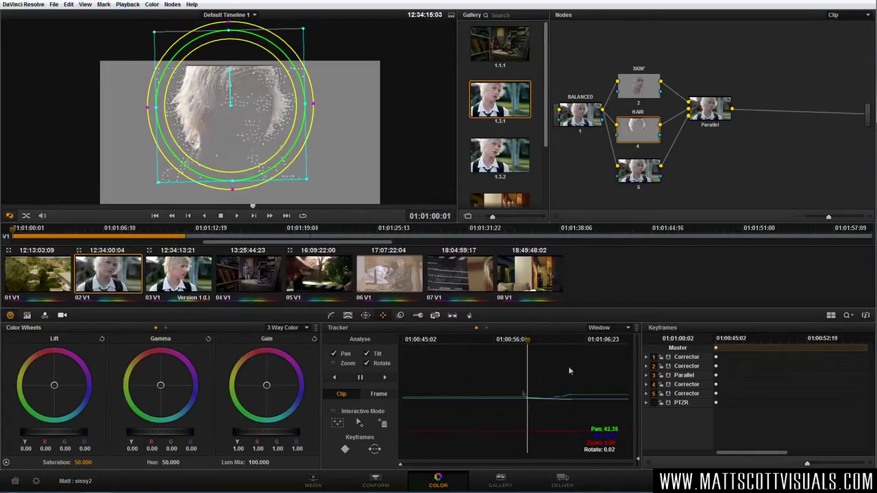
pyautogui.click(360, 378)
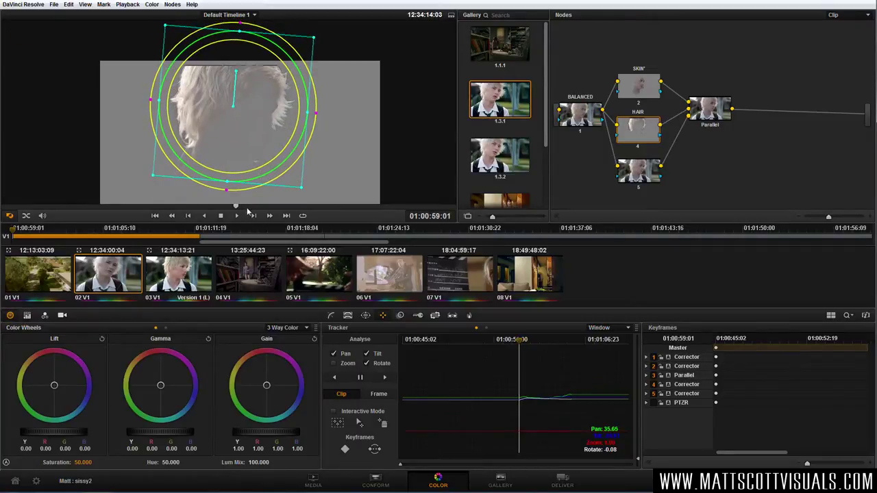
pyautogui.moveTo(245, 211); pyautogui.dragTo(436, 218)
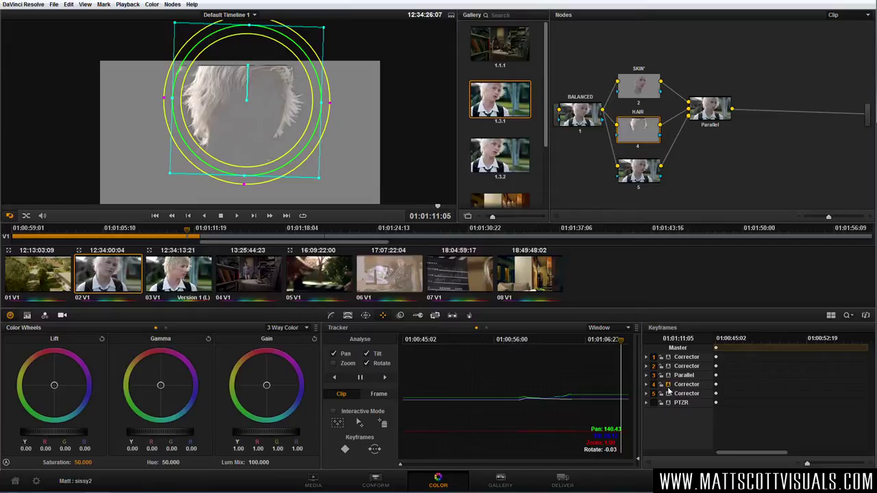
# Scrub to the late frames and move the hair window back onto the boy's head
pyautogui.moveTo(249, 104); pyautogui.dragTo(248, 102)
pyautogui.moveTo(805, 464); pyautogui.dragTo(808, 465)
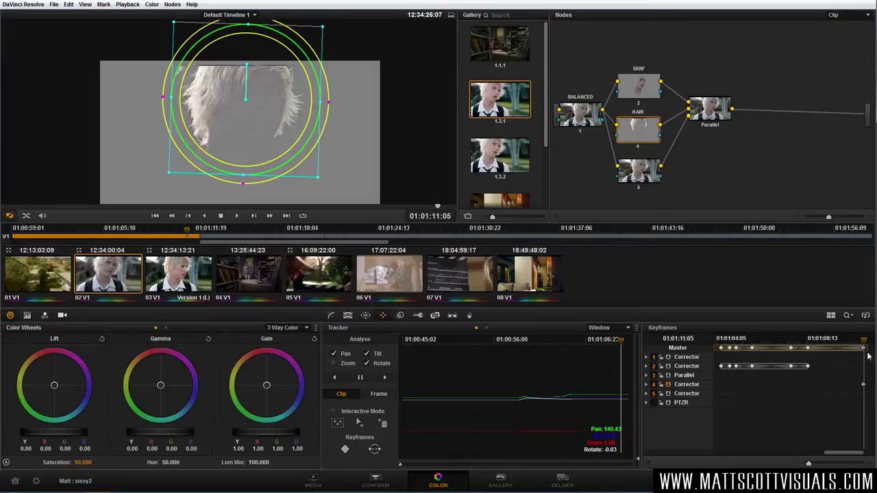
pyautogui.moveTo(837, 457); pyautogui.dragTo(855, 456)
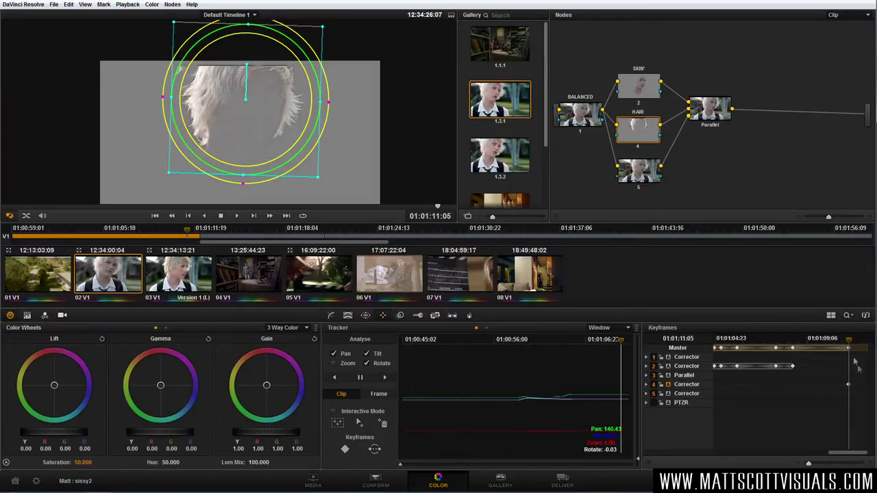
pyautogui.moveTo(854, 340); pyautogui.dragTo(867, 342)
pyautogui.moveTo(263, 128); pyautogui.dragTo(128, 68)
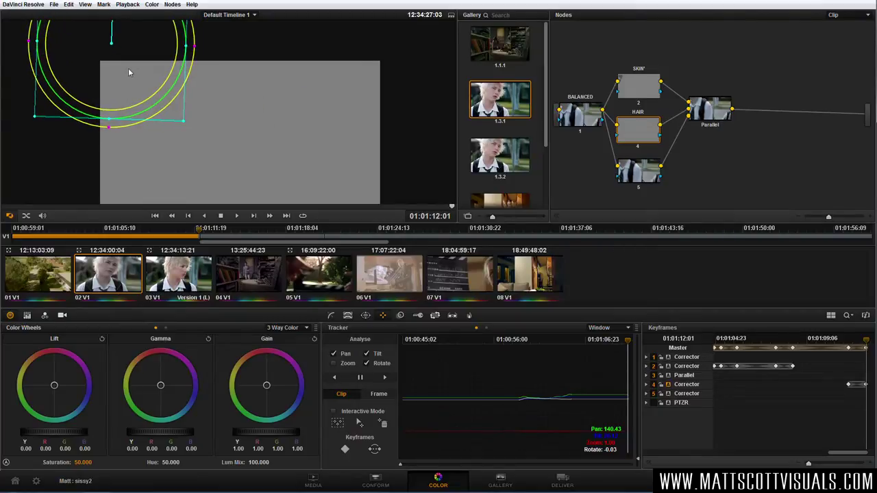
# Re-centre the circle window on the hair at the remaining drifting frames and review them
pyautogui.moveTo(864, 341); pyautogui.dragTo(856, 345)
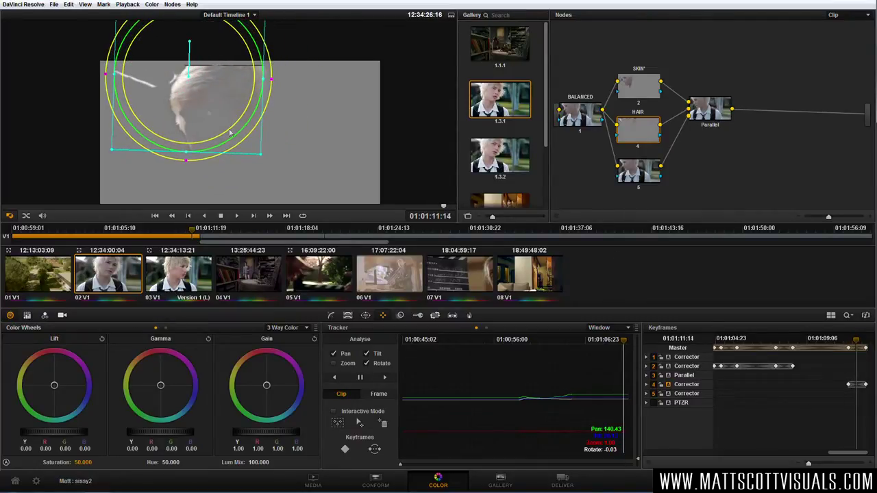
pyautogui.moveTo(851, 347); pyautogui.dragTo(860, 345)
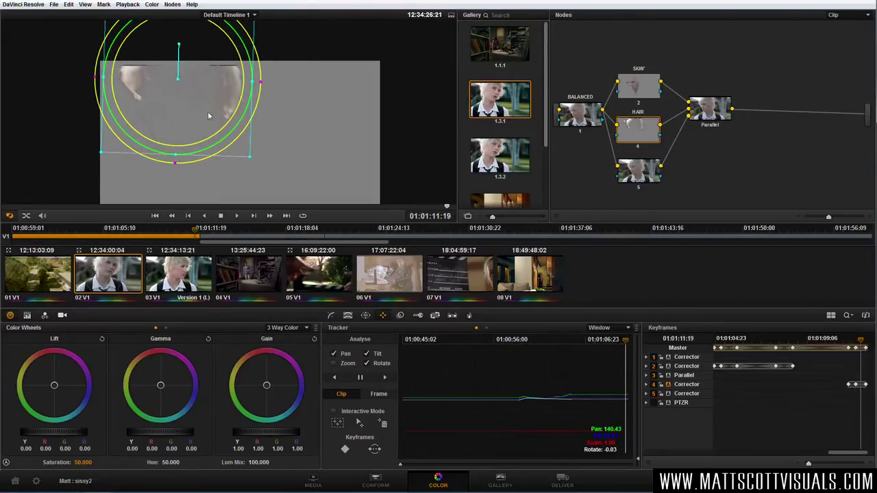
pyautogui.moveTo(209, 115); pyautogui.dragTo(212, 118)
pyautogui.moveTo(862, 346); pyautogui.dragTo(864, 347)
pyautogui.moveTo(192, 98); pyautogui.dragTo(202, 102)
pyautogui.moveTo(861, 340); pyautogui.dragTo(866, 346)
pyautogui.moveTo(867, 344); pyautogui.dragTo(850, 349)
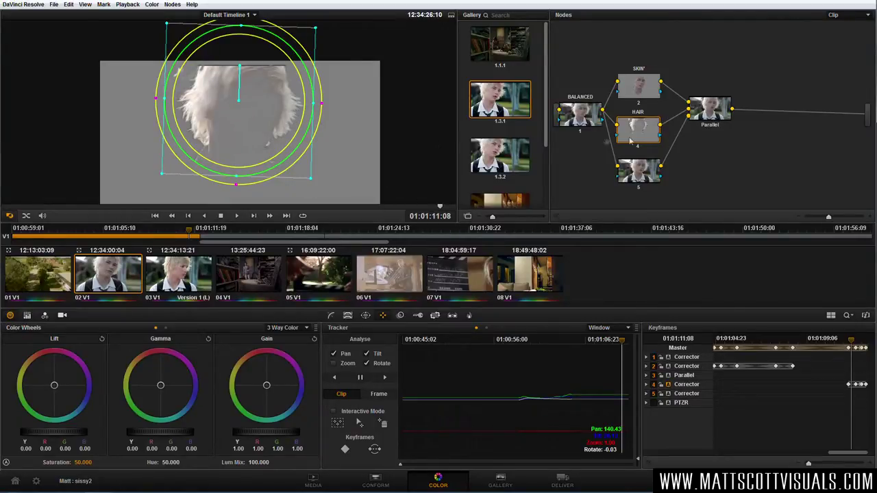
pyautogui.moveTo(642, 90); pyautogui.dragTo(642, 83)
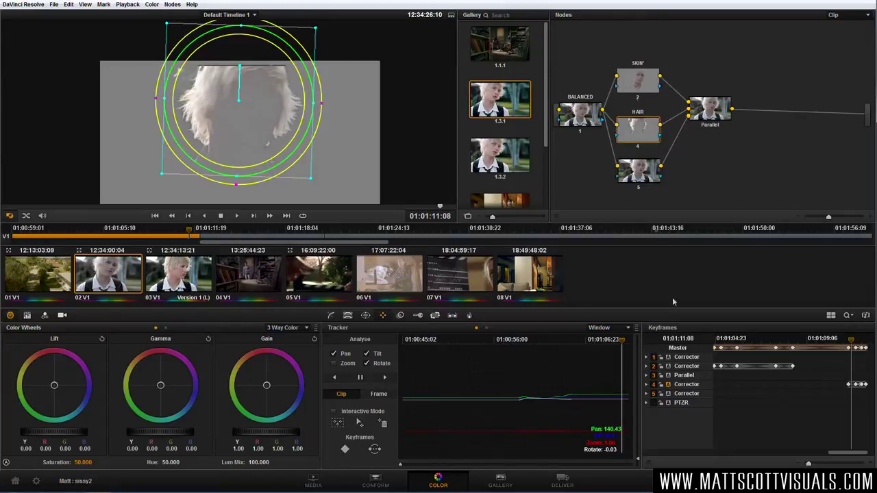
# On node 5, enable a circle window and shape it into a thin tilted ellipse over both eyes
pyautogui.click(642, 174)
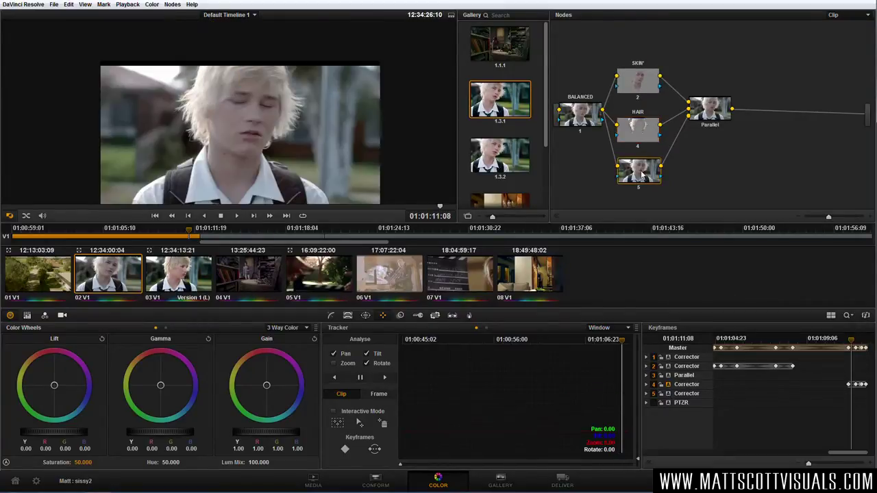
pyautogui.moveTo(643, 174); pyautogui.dragTo(653, 176)
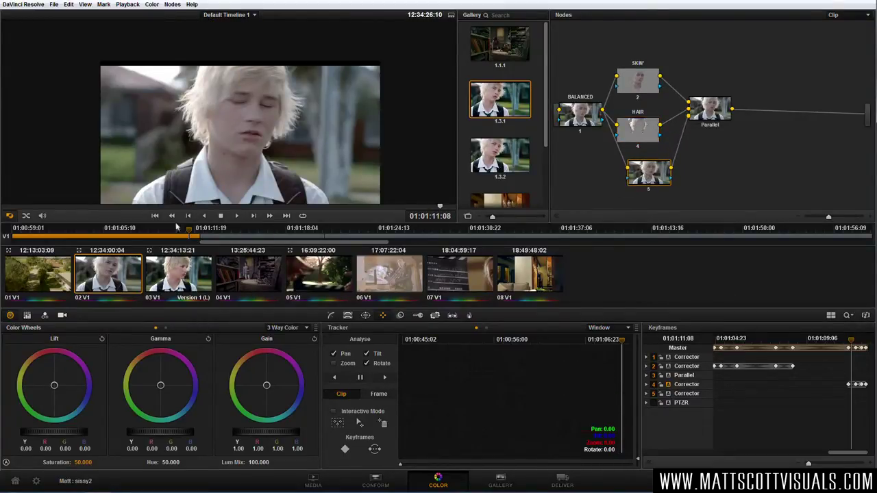
pyautogui.click(170, 215)
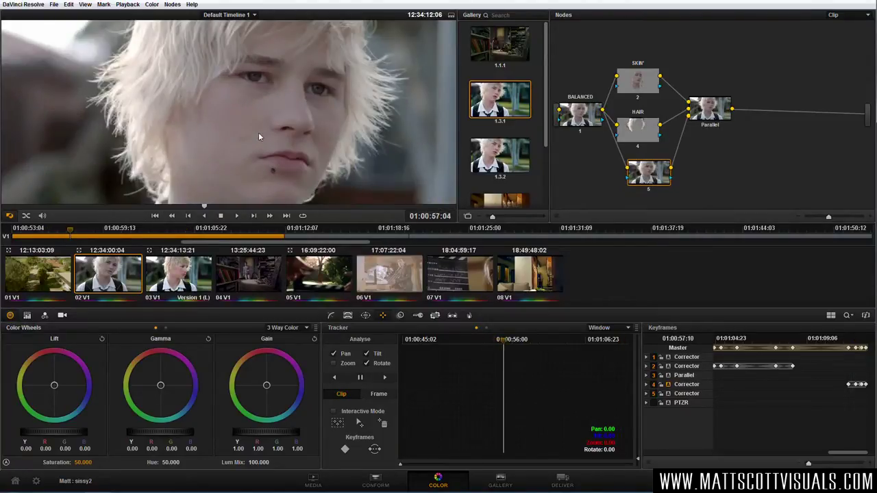
pyautogui.click(365, 316)
pyautogui.click(338, 361)
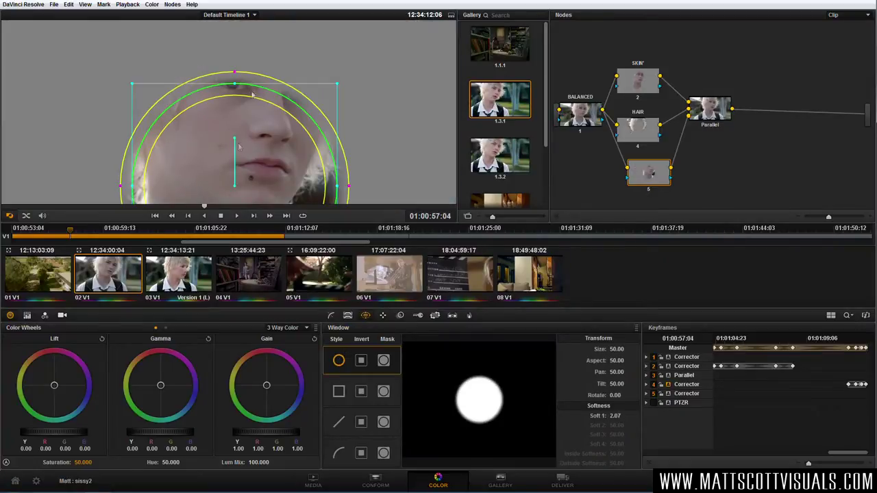
pyautogui.scroll(-4, 235, 188)
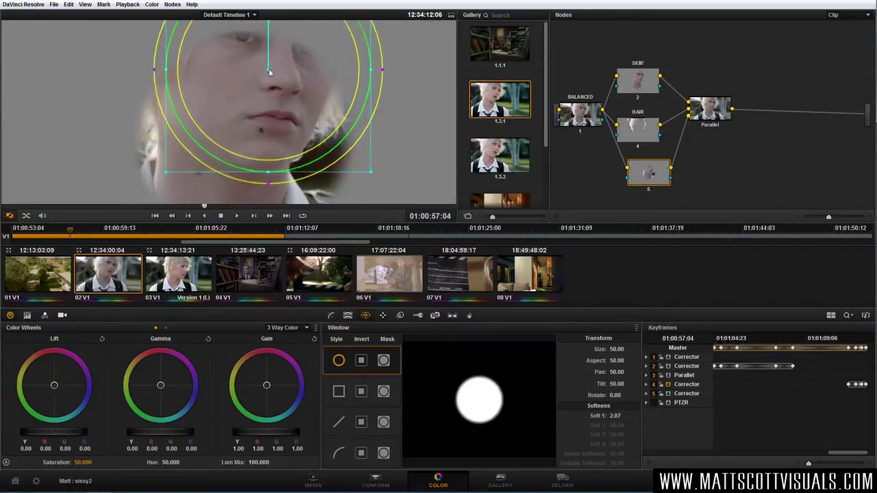
pyautogui.moveTo(253, 140); pyautogui.dragTo(266, 104)
pyautogui.moveTo(333, 117); pyautogui.dragTo(336, 115)
pyautogui.moveTo(263, 120); pyautogui.dragTo(260, 124)
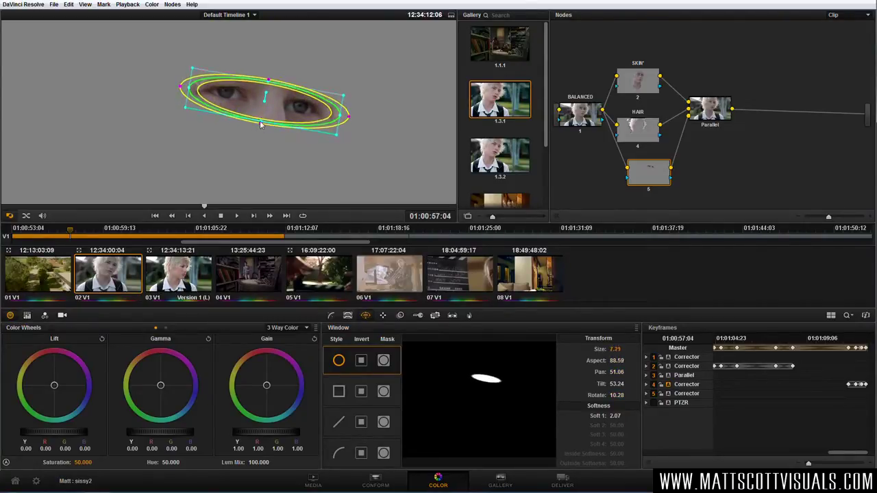
pyautogui.click(384, 316)
# Track the eye ellipse forward, check it by scrubbing back, and review the eyes' qualifier matte
pyautogui.click(383, 378)
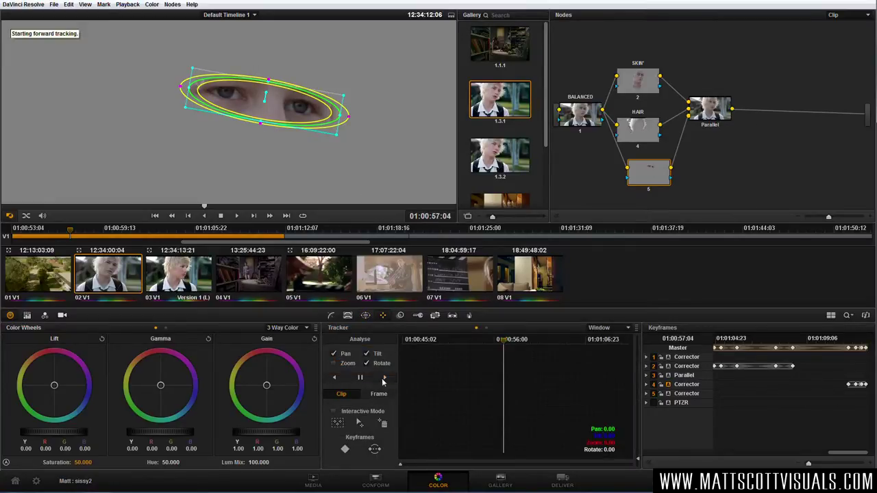
pyautogui.scroll(-2, 252, 134)
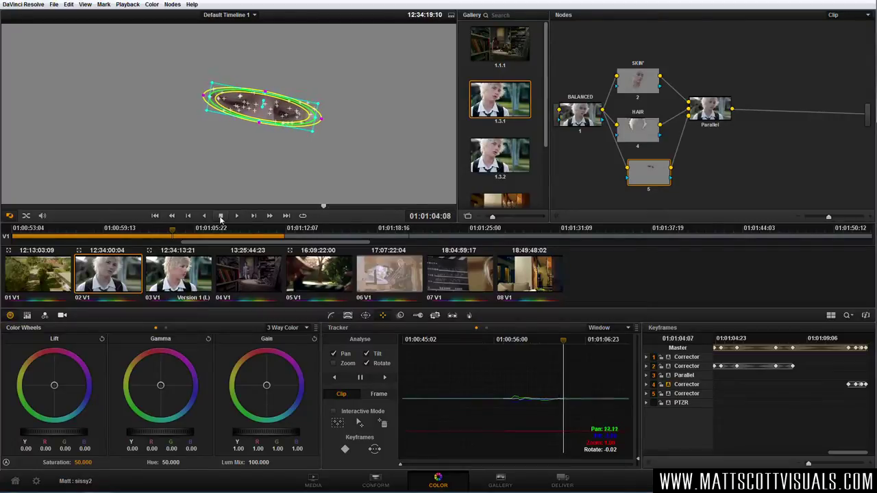
pyautogui.click(563, 344)
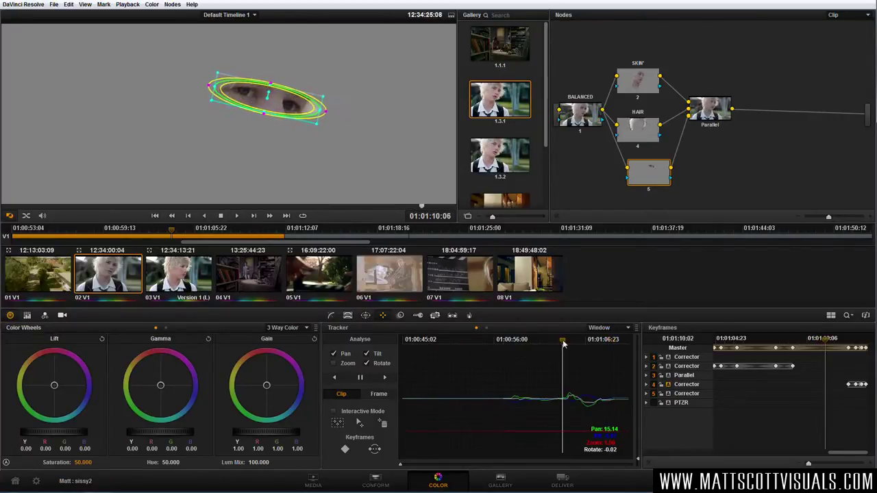
pyautogui.moveTo(563, 344); pyautogui.dragTo(544, 342)
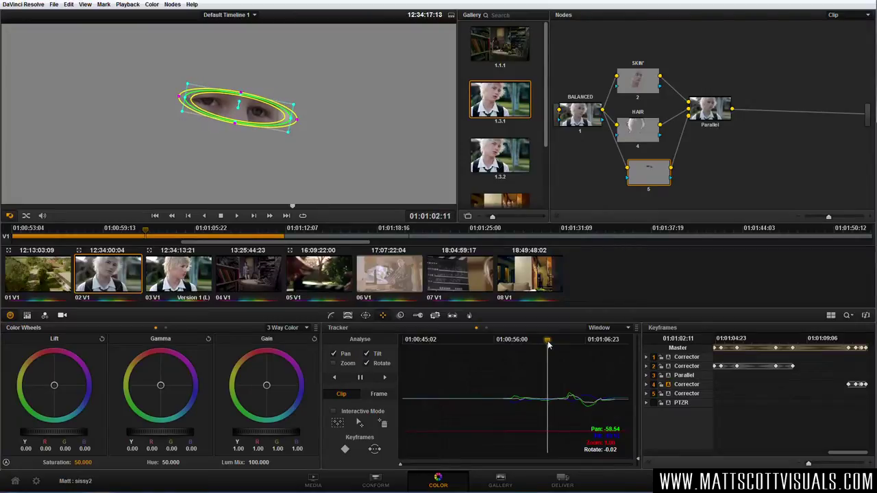
pyautogui.click(348, 315)
pyautogui.click(624, 429)
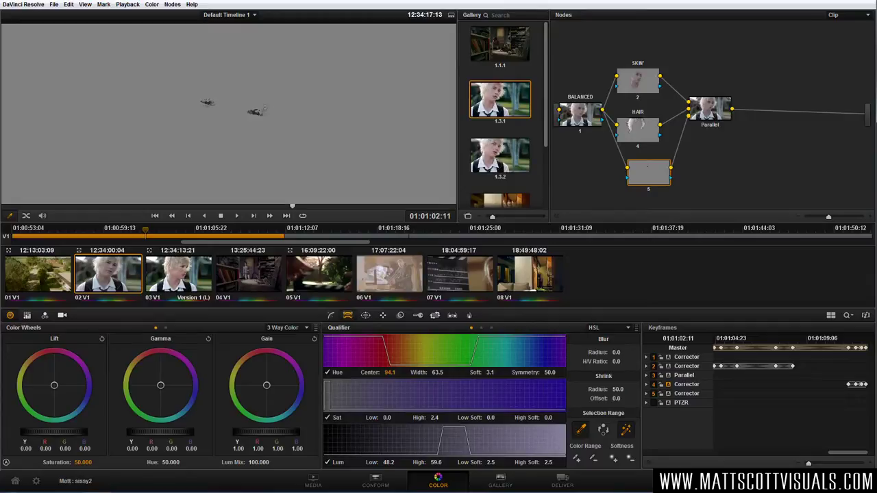
# Narrow the eye ellipse slightly and label node 5 EYES
pyautogui.click(365, 315)
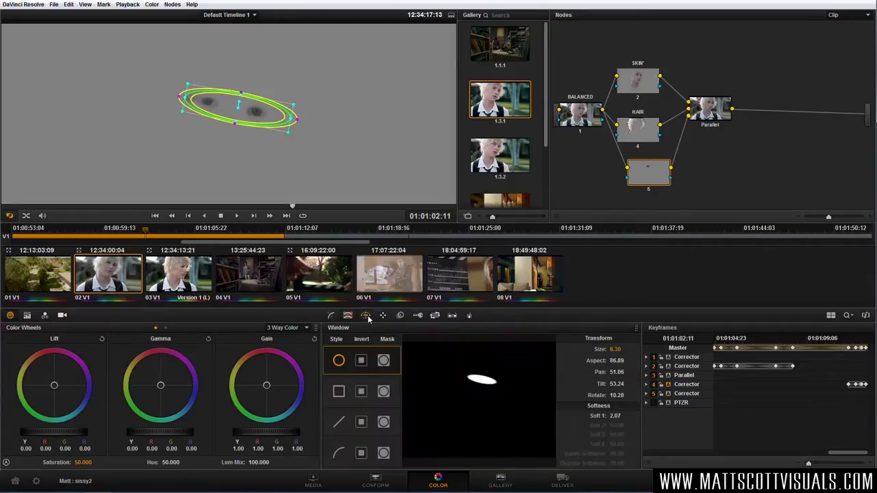
pyautogui.moveTo(295, 119); pyautogui.dragTo(253, 115)
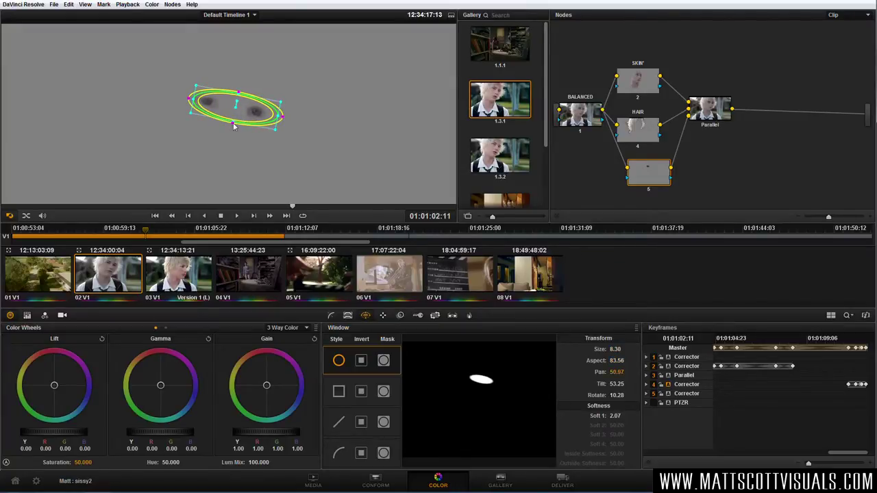
pyautogui.moveTo(648, 184); pyautogui.dragTo(640, 196)
pyautogui.rightClick(640, 197)
pyautogui.click(641, 196)
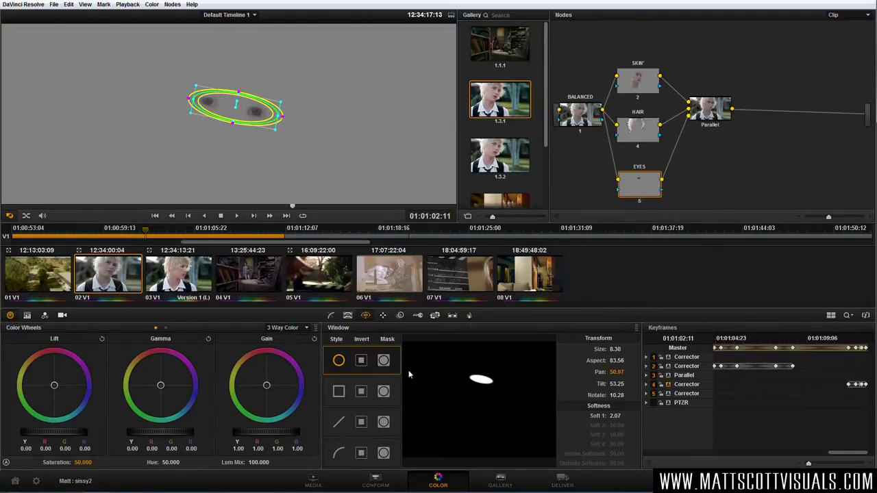
# Hide the matte and window overlays, then raise the eyes' gain to 1.34 with blue at 1.47
pyautogui.hotkey('shift', 'h')
pyautogui.scroll(2, 300, 178)
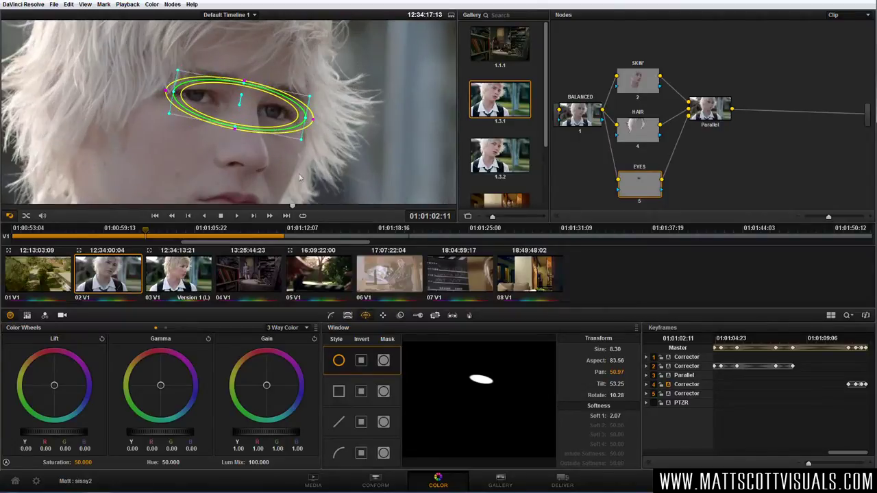
pyautogui.click(10, 215)
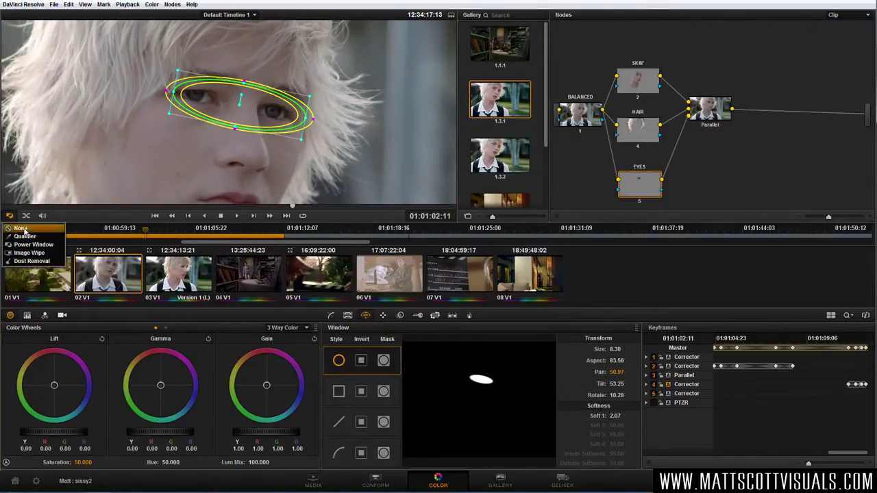
pyautogui.click(19, 222)
pyautogui.moveTo(255, 435); pyautogui.dragTo(458, 435)
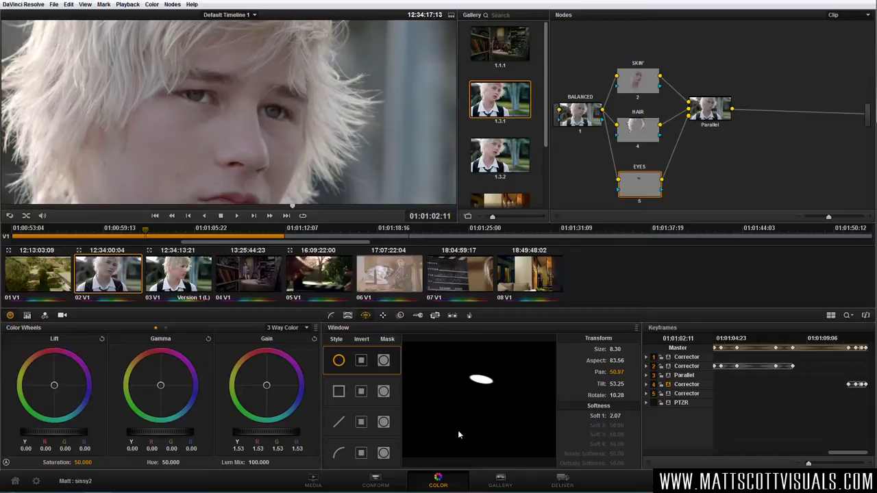
pyautogui.moveTo(265, 425); pyautogui.dragTo(225, 421)
pyautogui.moveTo(268, 391); pyautogui.dragTo(287, 401)
pyautogui.moveTo(202, 394); pyautogui.dragTo(186, 411)
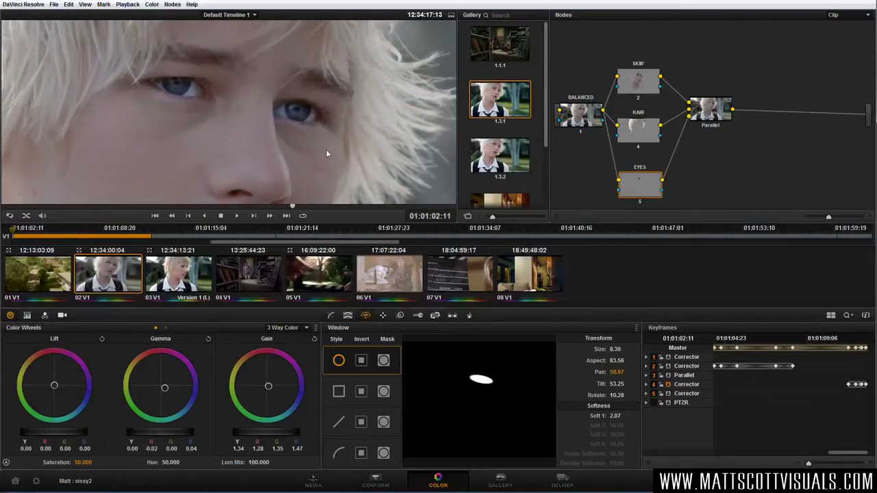
pyautogui.hotkey('ctrl', 'd')
pyautogui.hotkey('ctrl', 'd')
pyautogui.hotkey('ctrl', 'd')
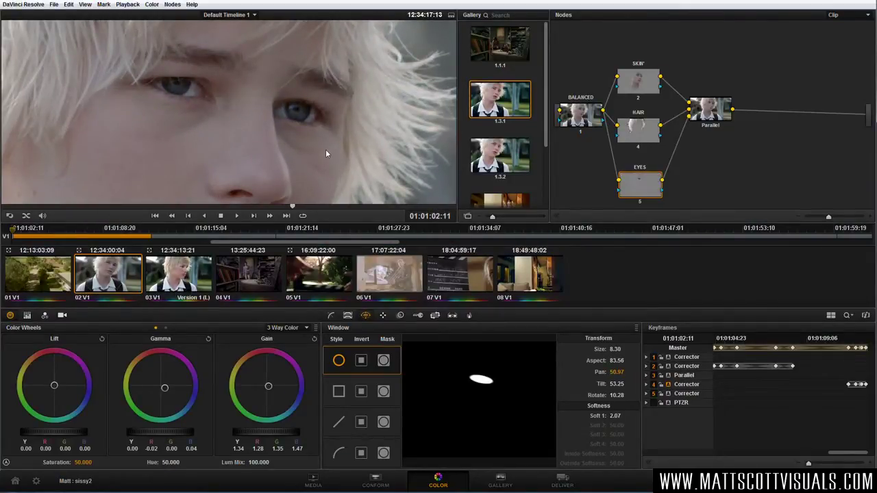
pyautogui.hotkey('ctrl', 'd')
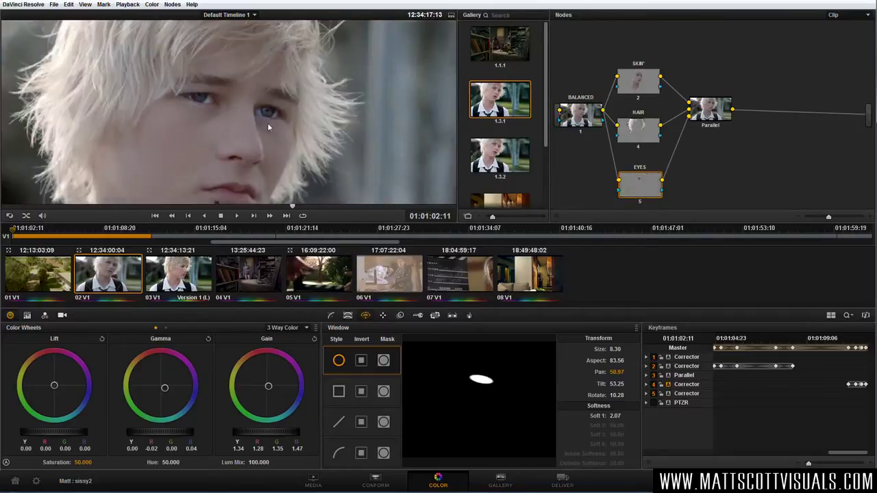
# Check the SKIN, HAIR and EYES windows and nudge HAIR and EYES into line
pyautogui.scroll(-3, 268, 122)
pyautogui.moveTo(248, 137); pyautogui.dragTo(272, 121)
pyautogui.scroll(-2, 280, 130)
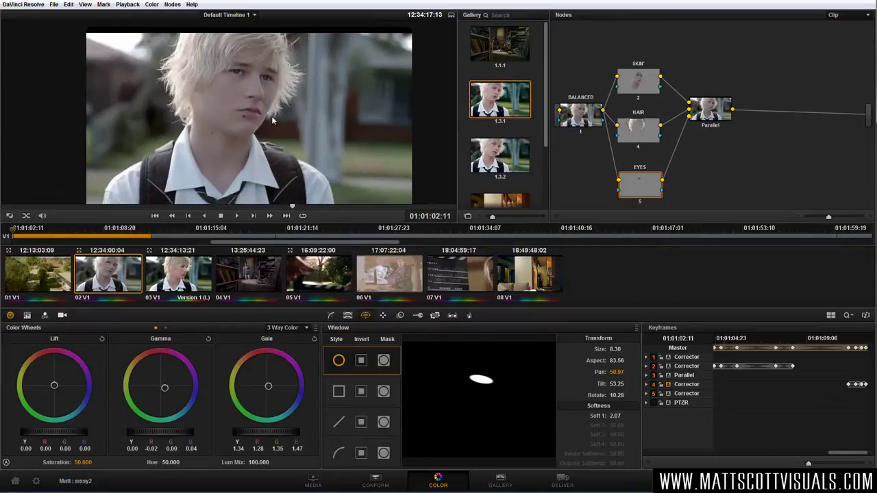
pyautogui.click(636, 81)
pyautogui.click(642, 126)
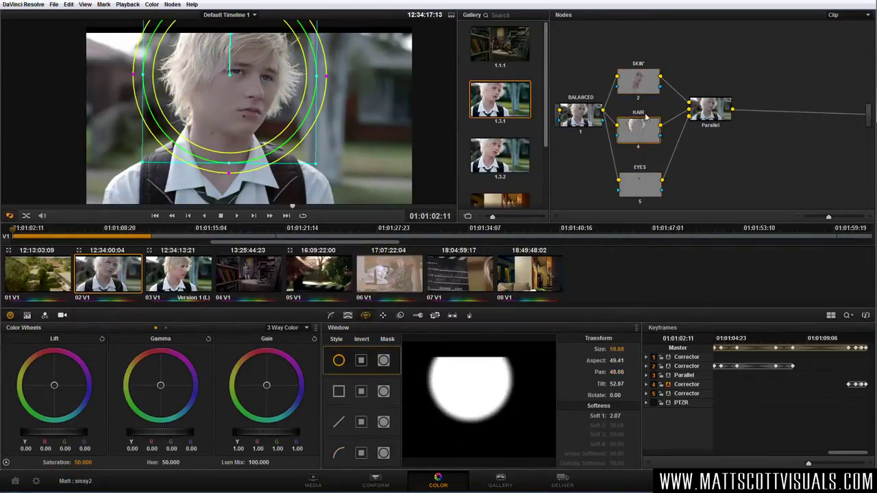
pyautogui.click(640, 189)
pyautogui.moveTo(639, 134); pyautogui.dragTo(638, 137)
pyautogui.moveTo(635, 193); pyautogui.dragTo(633, 187)
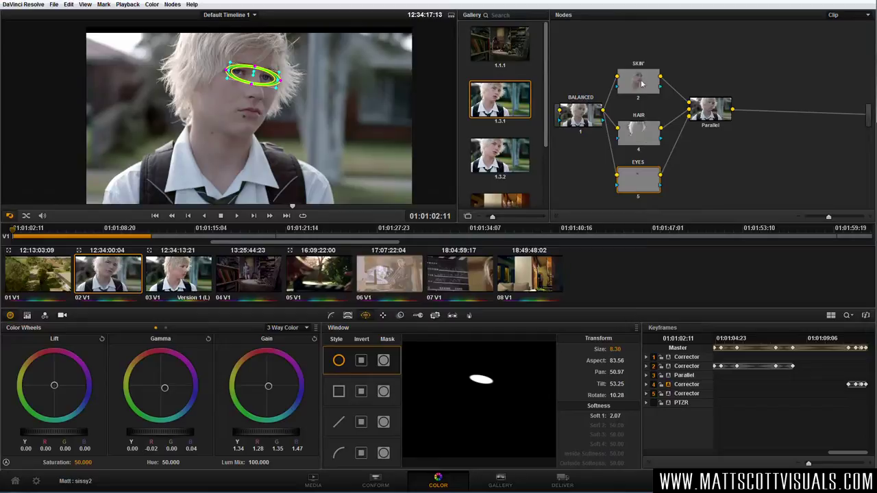
# Move the Parallel node into place and even out the stack below BALANCED
pyautogui.moveTo(715, 121); pyautogui.dragTo(690, 125)
pyautogui.rightClick(702, 134)
pyautogui.click(697, 131)
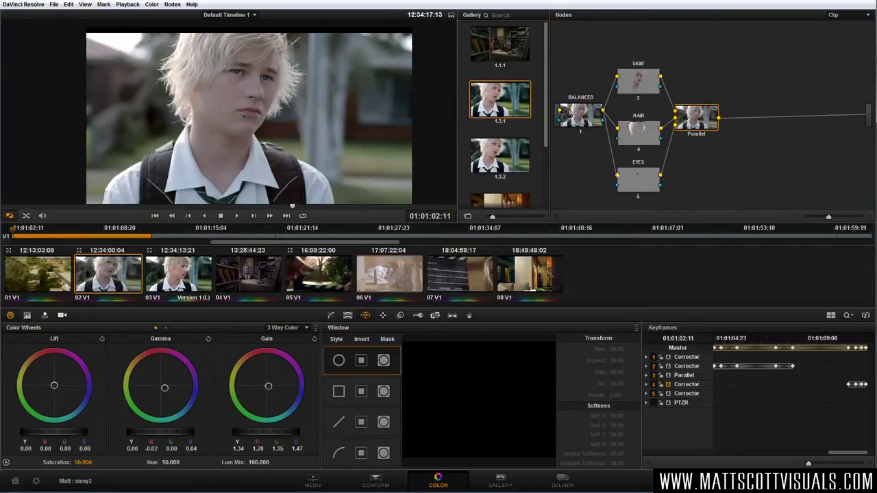
pyautogui.click(576, 122)
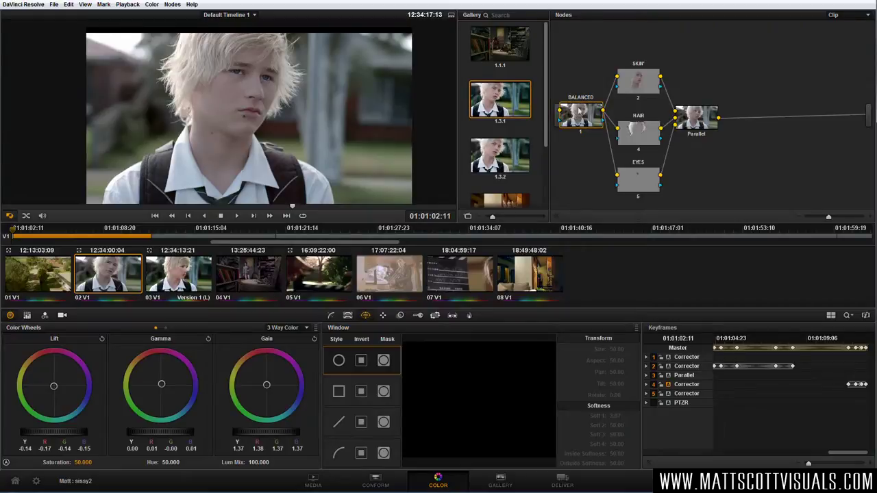
pyautogui.click(698, 125)
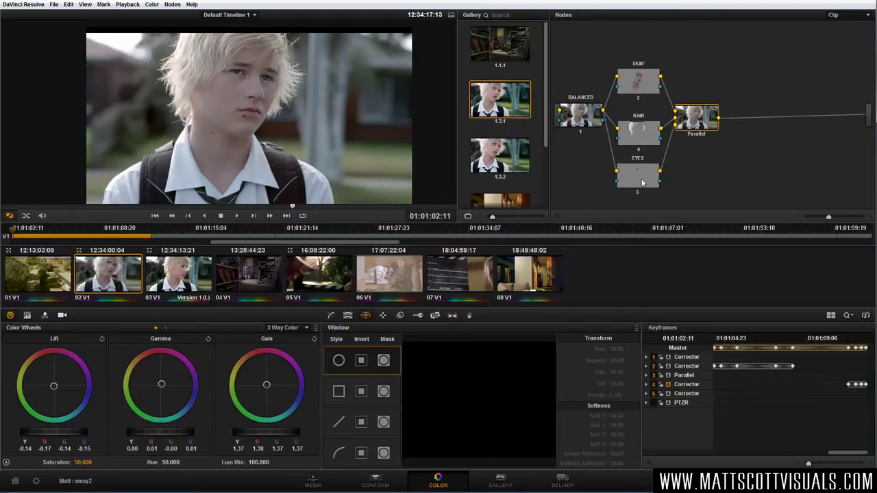
pyautogui.hotkey('ctrl', 'z')
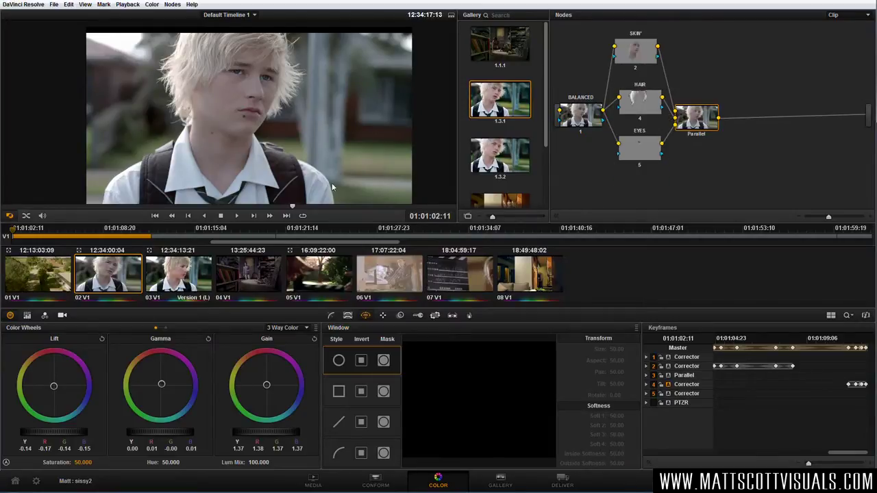
pyautogui.scroll(-2, 254, 182)
pyautogui.scroll(2, 255, 182)
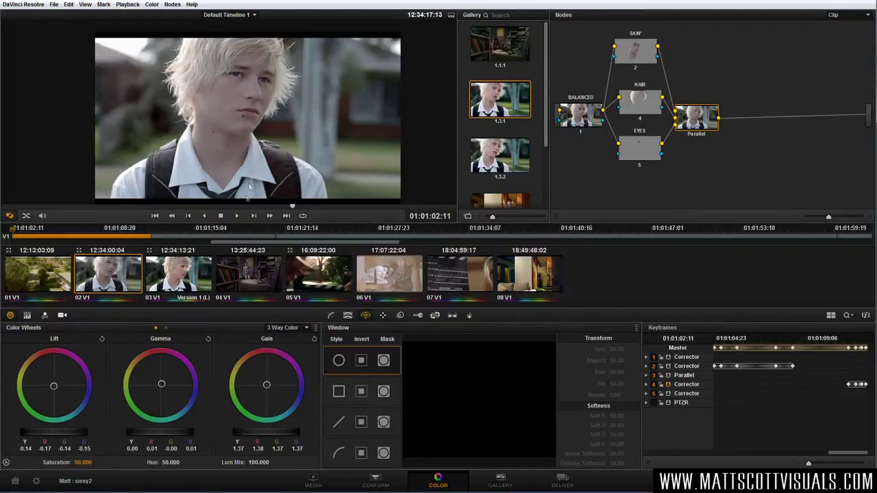
pyautogui.click(643, 155)
# Add a parallel node 6 below EYES feeding the Parallel mixer
pyautogui.click(646, 54)
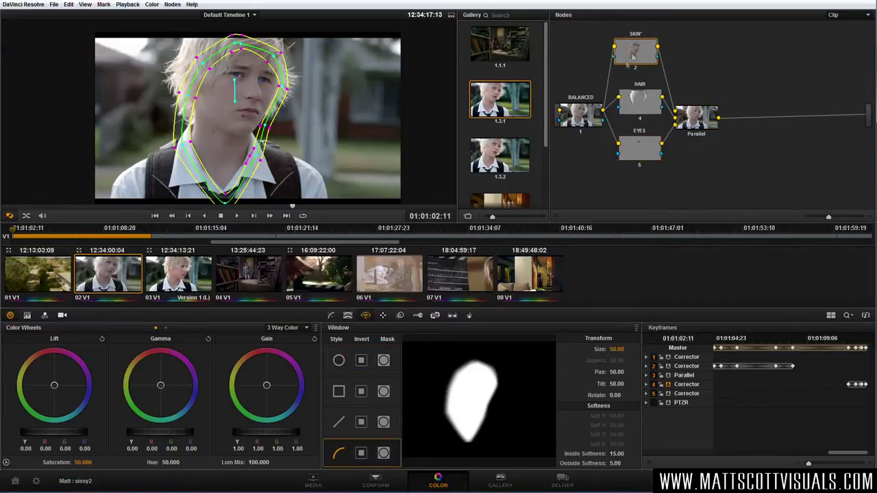
pyautogui.click(172, 4)
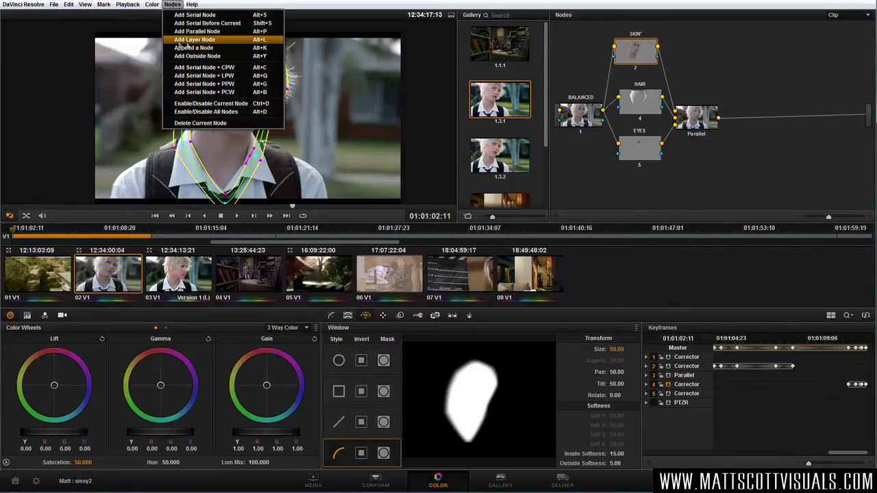
pyautogui.click(203, 31)
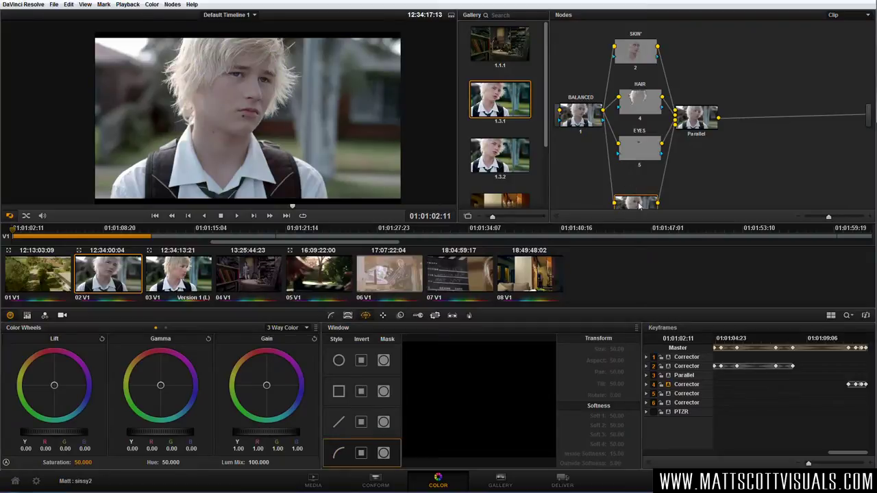
pyautogui.moveTo(642, 192); pyautogui.dragTo(643, 189)
# Label node 6 SHIRT and sample the white shirt with the qualifier
pyautogui.rightClick(644, 190)
pyautogui.click(689, 199)
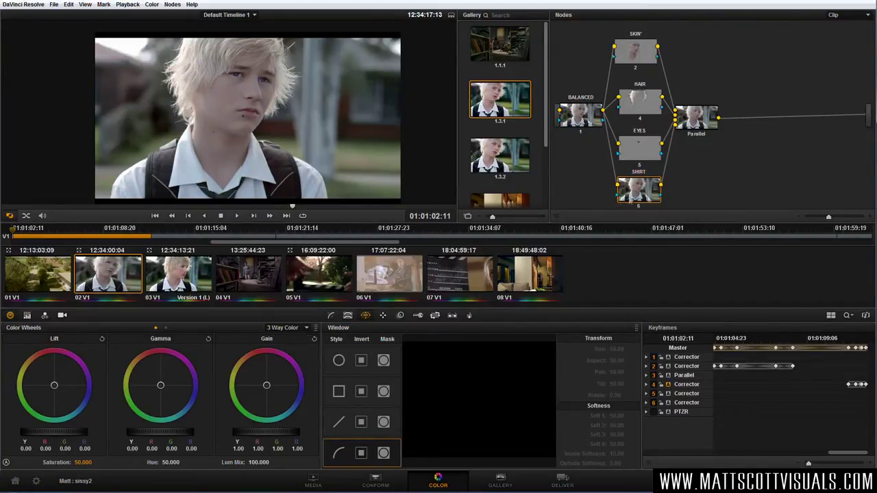
pyautogui.click(348, 317)
pyautogui.click(259, 170)
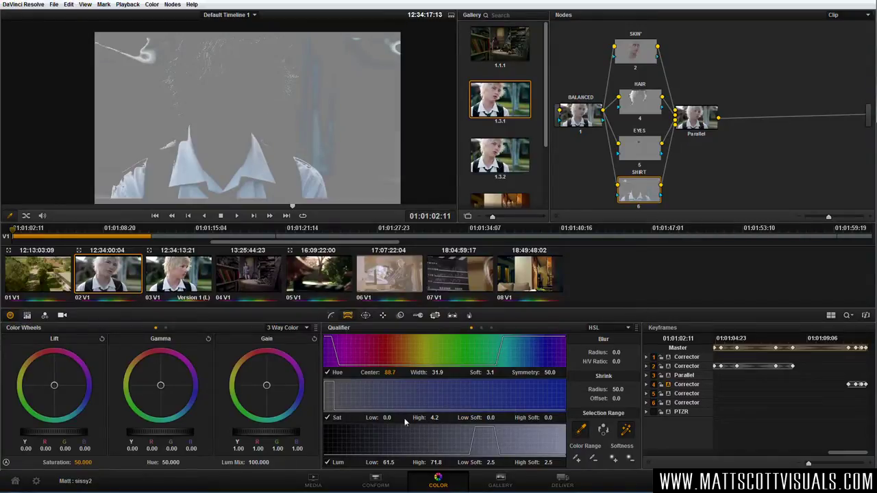
# Compare the shirt key with and without hue, then turn the Hue qualifier off
pyautogui.moveTo(436, 462)
pyautogui.mouseDown()
pyautogui.moveTo(446, 463)
pyautogui.moveTo(434, 463)
pyautogui.mouseUp()
pyautogui.click(328, 373)
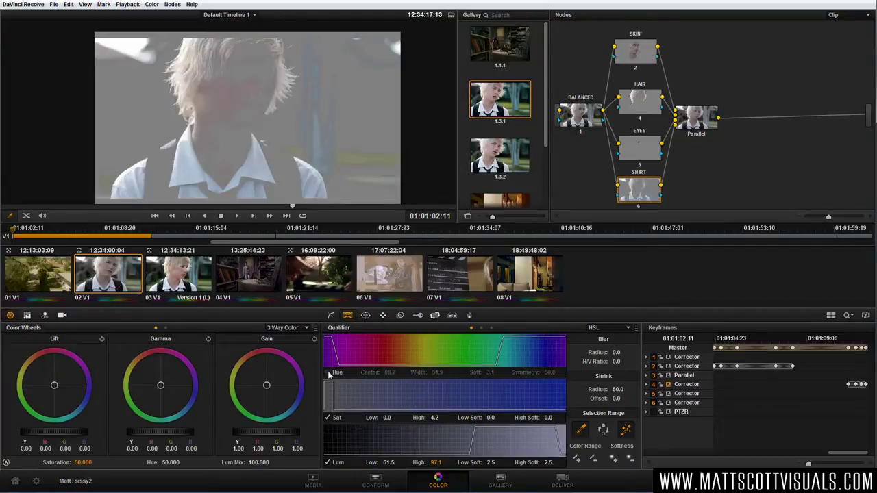
pyautogui.click(327, 373)
pyautogui.click(328, 373)
pyautogui.click(328, 372)
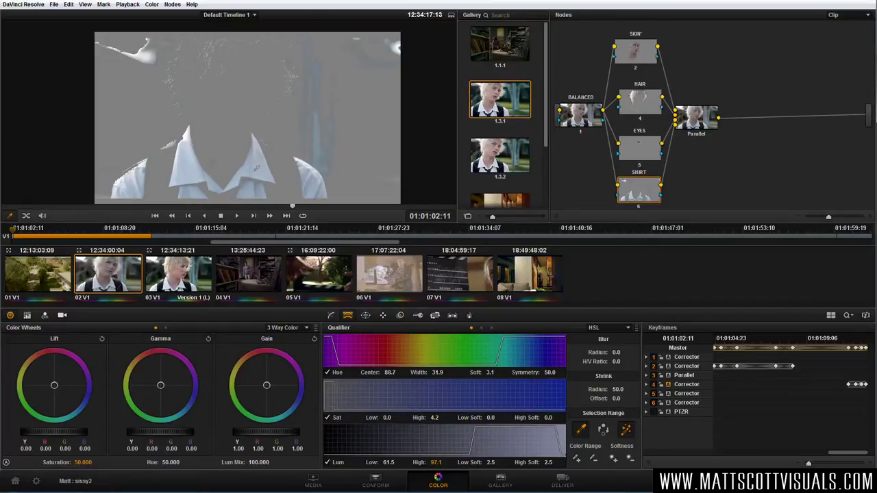
pyautogui.scroll(2, 246, 116)
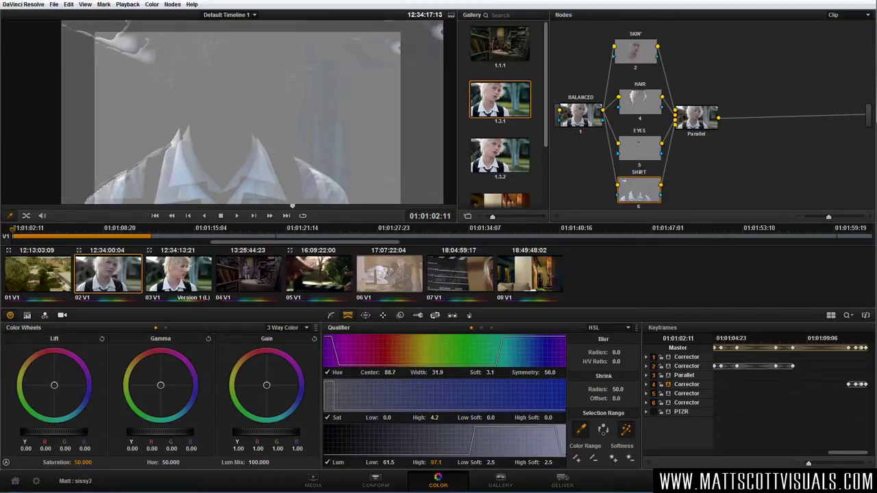
pyautogui.click(327, 373)
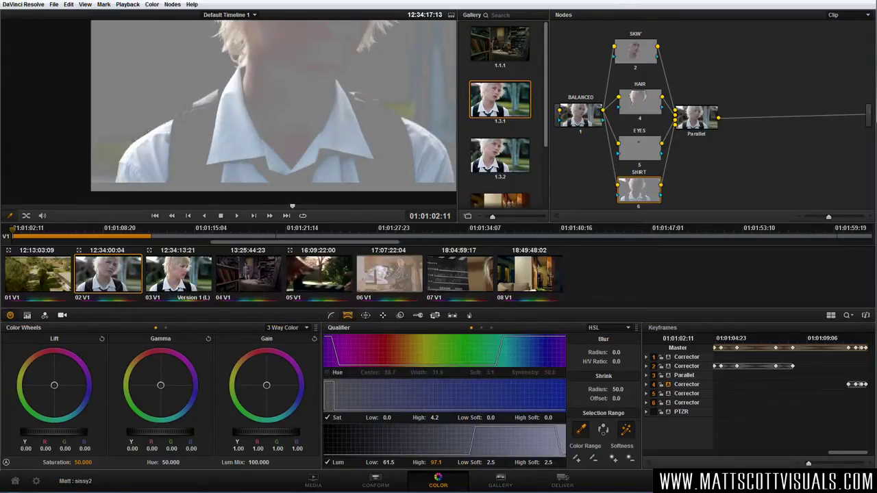
# Set the shirt key's luminance range to 60.4–100.0
pyautogui.scroll(-1, 317, 129)
pyautogui.scroll(-1, 306, 130)
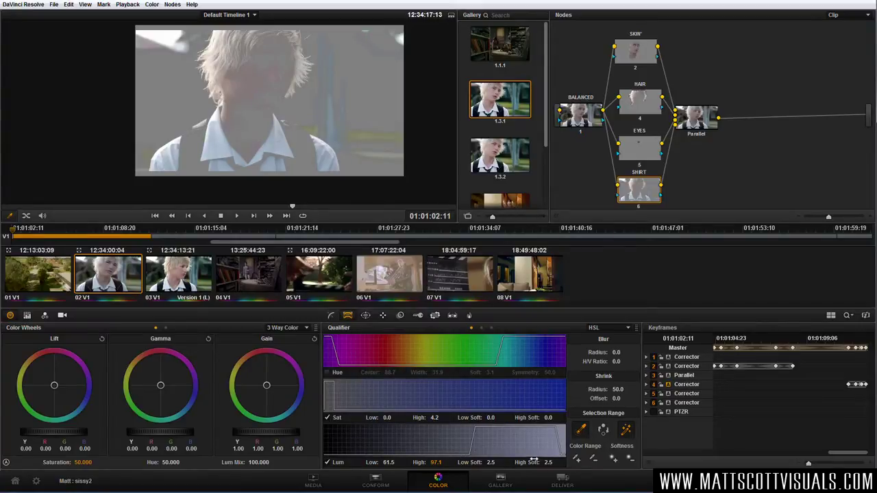
pyautogui.moveTo(438, 462); pyautogui.dragTo(446, 463)
pyautogui.moveTo(388, 462); pyautogui.dragTo(383, 462)
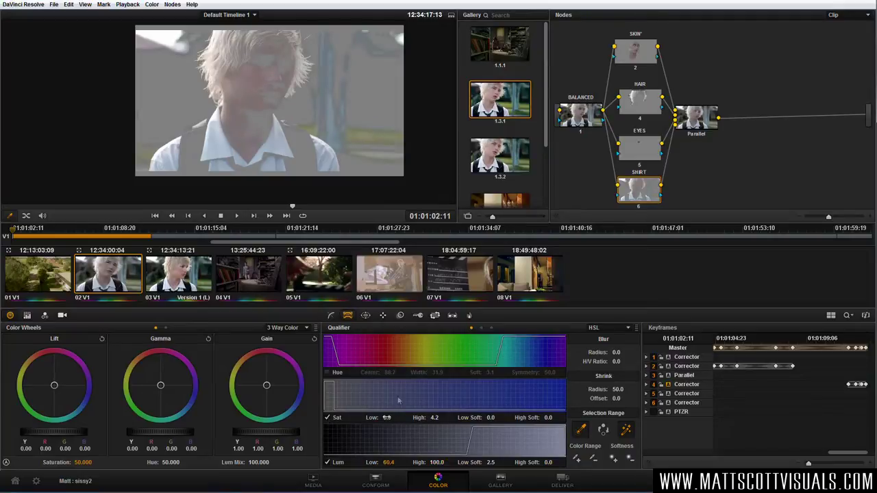
pyautogui.click(366, 316)
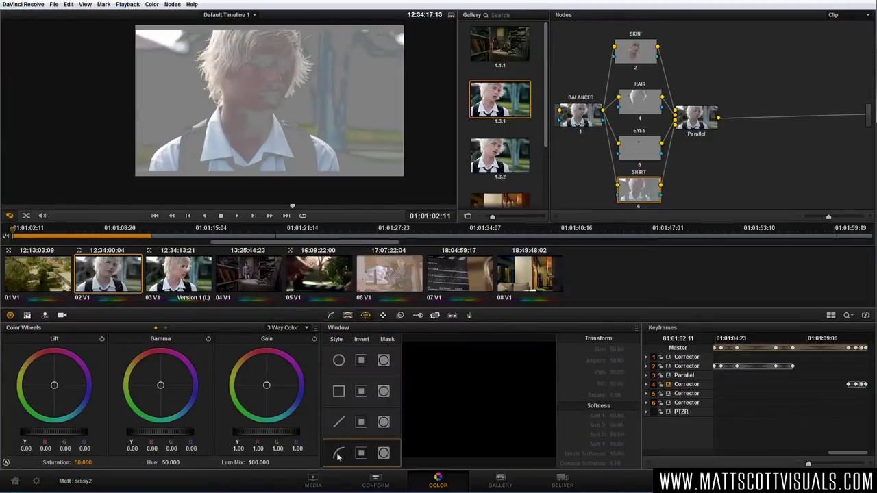
# Draw a closed curve window around the shirt collar and shoulders, pulling out its top-left point
pyautogui.click(338, 455)
pyautogui.click(143, 171)
pyautogui.click(160, 139)
pyautogui.click(215, 100)
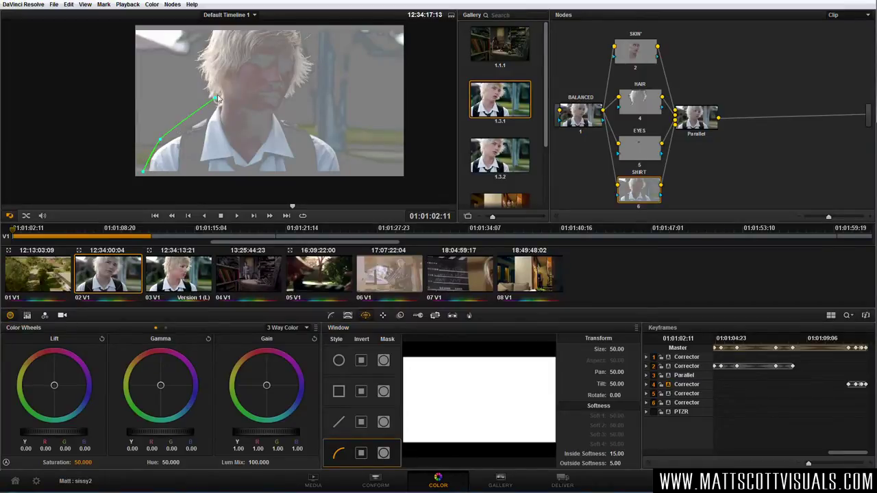
pyautogui.click(228, 116)
pyautogui.click(245, 146)
pyautogui.click(268, 108)
pyautogui.click(295, 113)
pyautogui.click(341, 152)
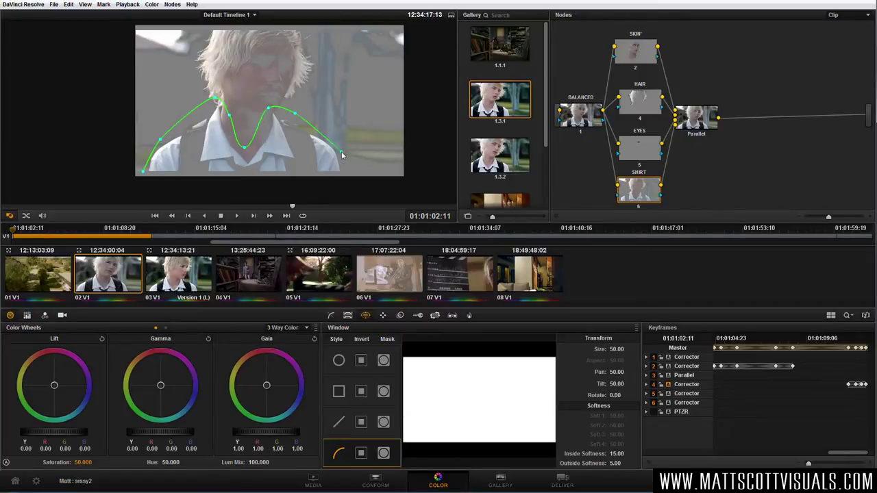
pyautogui.click(345, 186)
pyautogui.click(143, 172)
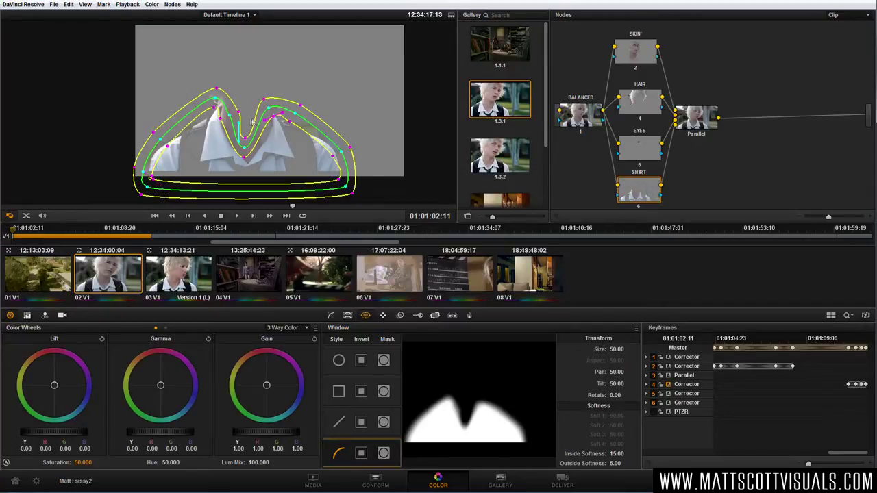
pyautogui.moveTo(229, 118); pyautogui.dragTo(217, 103)
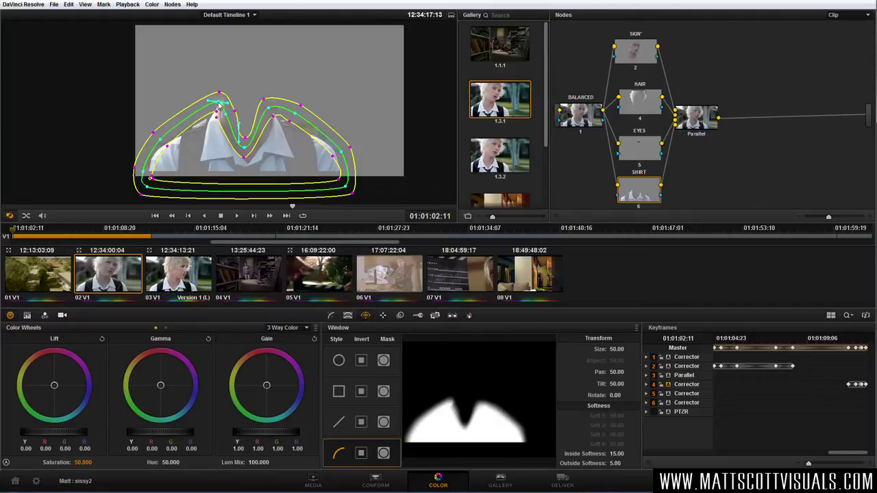
# Shift the shirt key's hue centre to 85.6 and soften its hue range
pyautogui.click(347, 315)
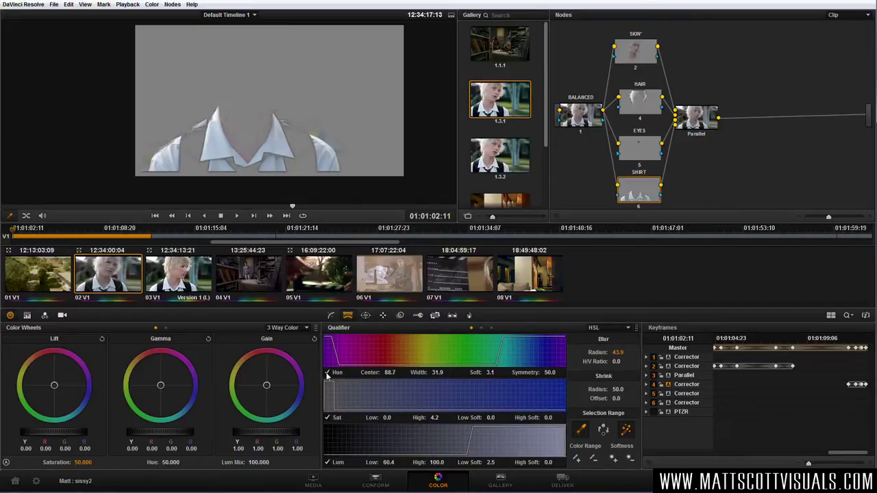
pyautogui.moveTo(381, 372); pyautogui.dragTo(402, 370)
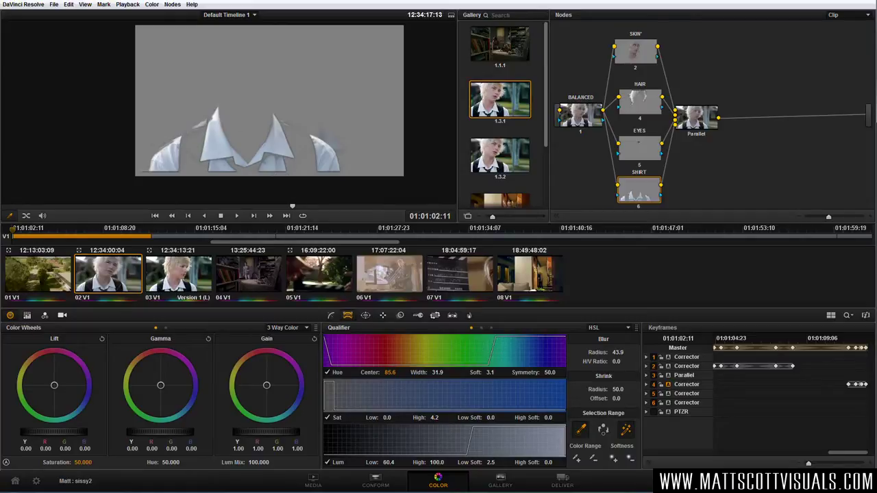
pyautogui.moveTo(490, 372)
pyautogui.mouseDown()
pyautogui.moveTo(507, 370)
pyautogui.moveTo(485, 370)
pyautogui.mouseUp()
# Track the SHIRT collar window forward through the clip
pyautogui.click(383, 316)
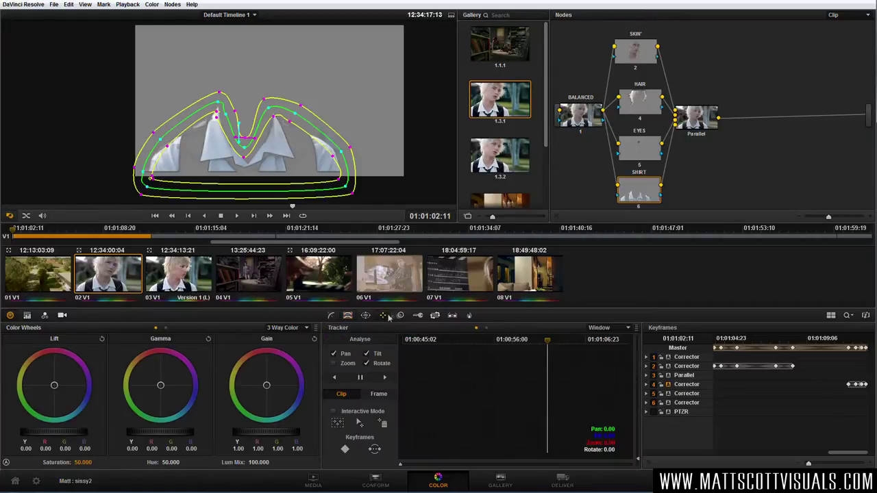
pyautogui.click(384, 377)
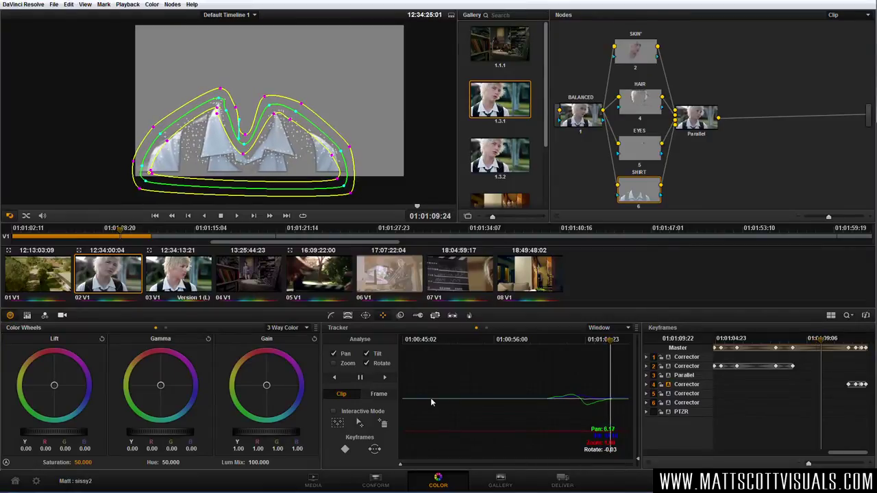
pyautogui.click(361, 380)
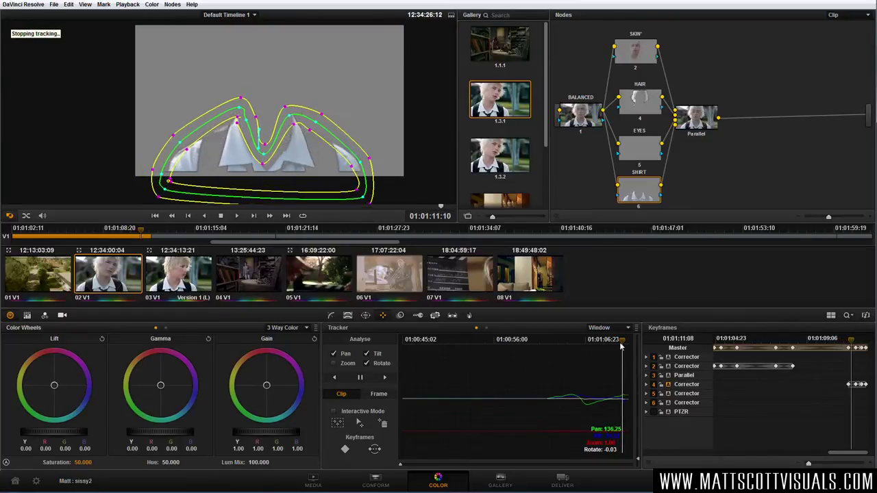
# Track the SHIRT window in reverse from an earlier frame, then select the EYES node
pyautogui.moveTo(621, 346); pyautogui.dragTo(549, 351)
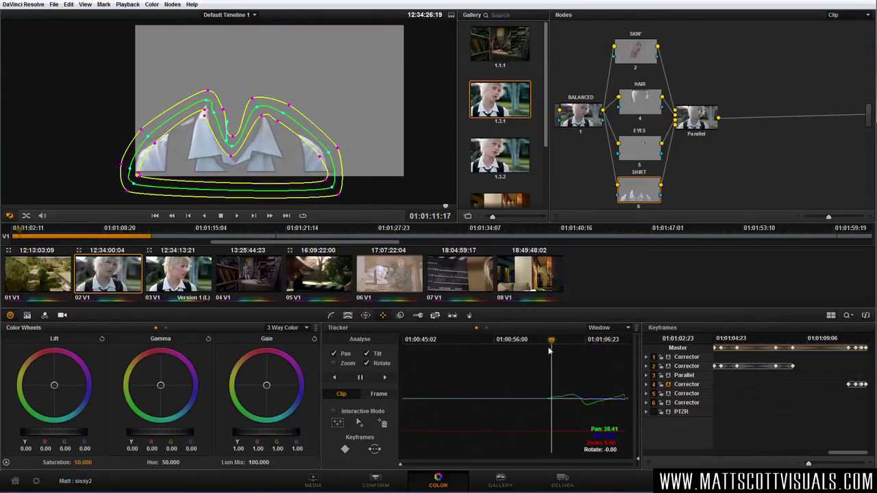
pyautogui.click(334, 378)
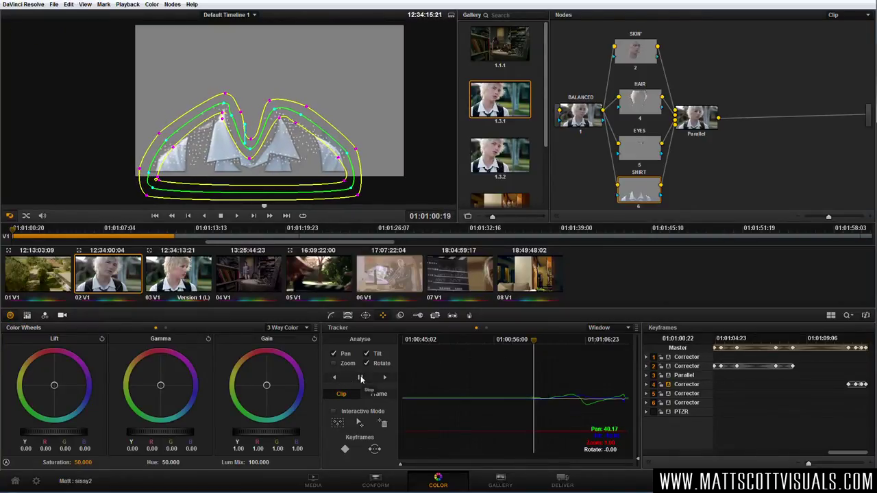
pyautogui.click(361, 378)
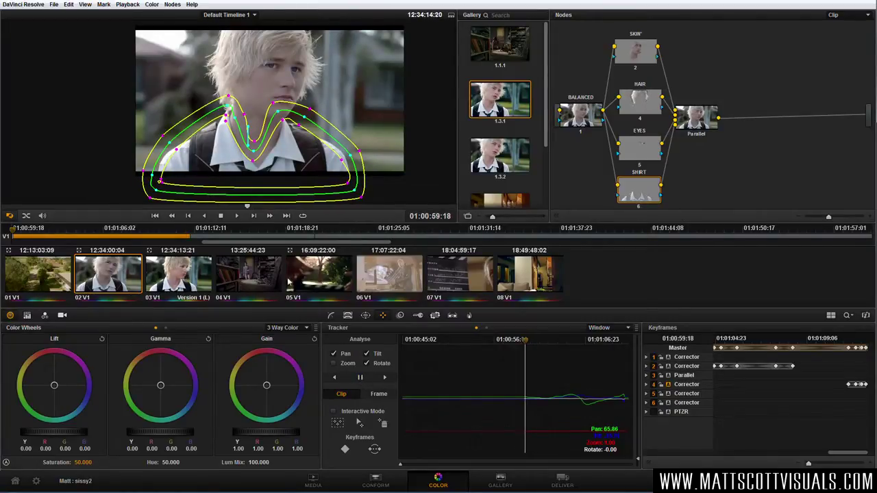
pyautogui.click(648, 152)
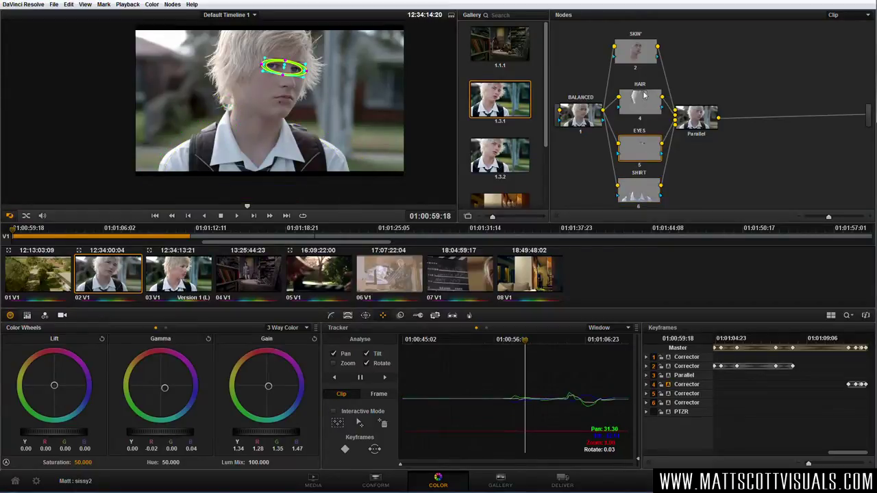
# Reset the gamma wheel adjustment on the EYES node
pyautogui.click(703, 125)
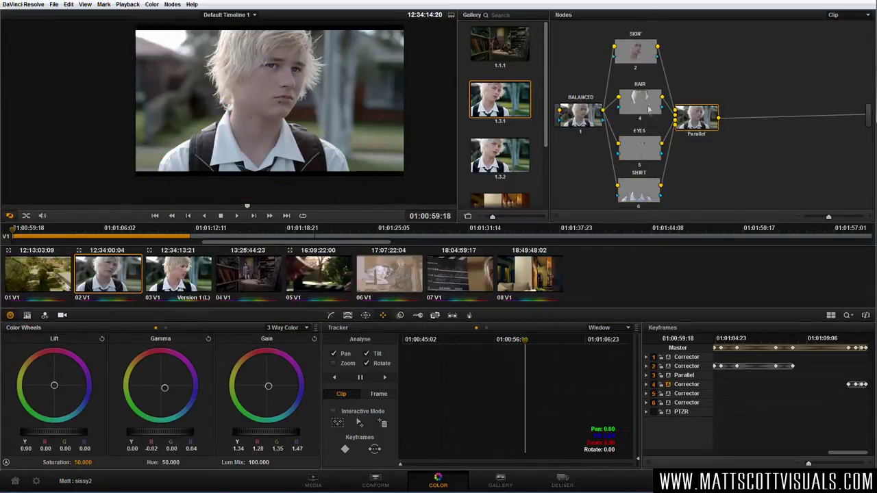
pyautogui.click(640, 151)
pyautogui.click(208, 339)
# Add serial node 7 after the Parallel mixer and label it 'contrast'
pyautogui.click(332, 315)
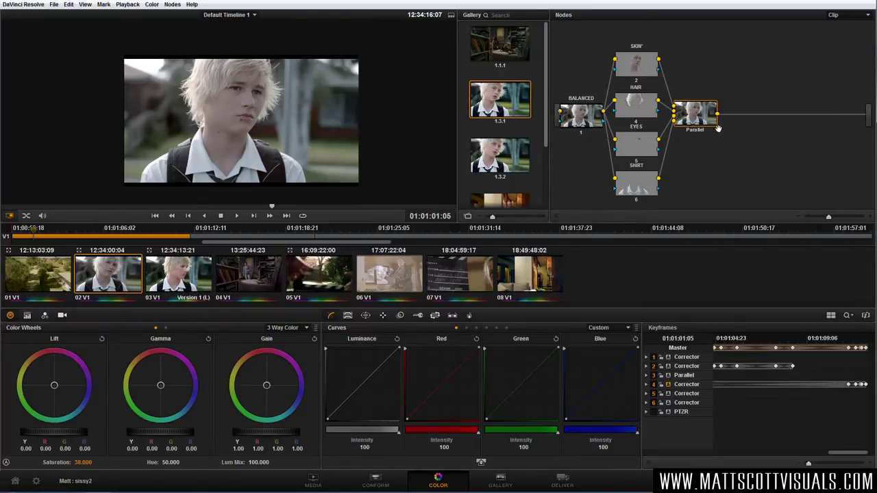
pyautogui.hotkey('alt', 's')
pyautogui.rightClick(749, 123)
pyautogui.click(773, 127)
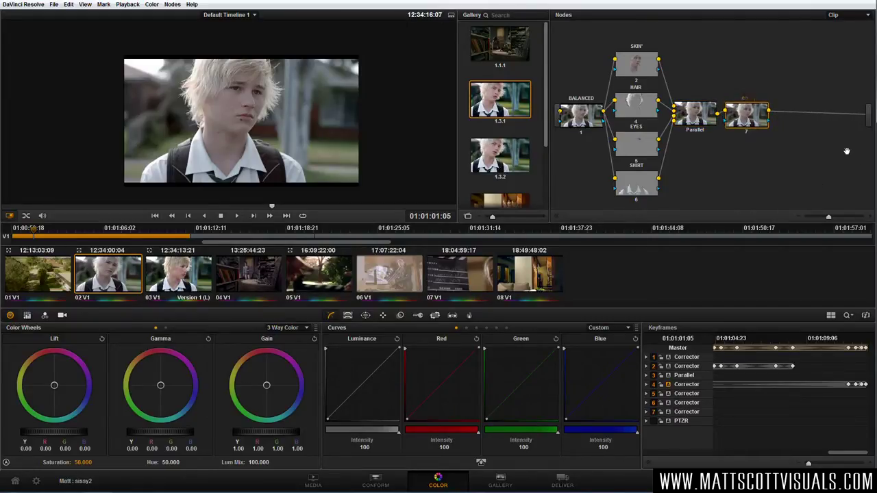
pyautogui.press('Return')
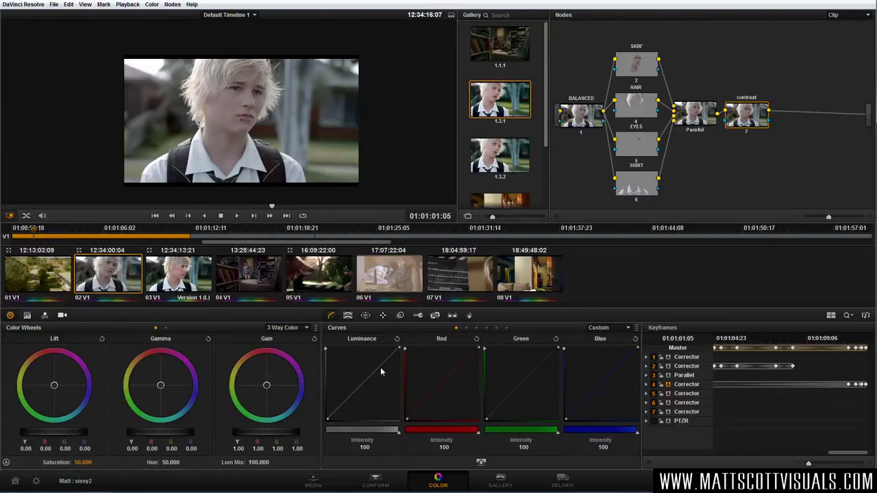
# Shape an S luminance curve on the contrast node, lowering shadows and raising midtones, then compare
pyautogui.moveTo(339, 411); pyautogui.dragTo(335, 418)
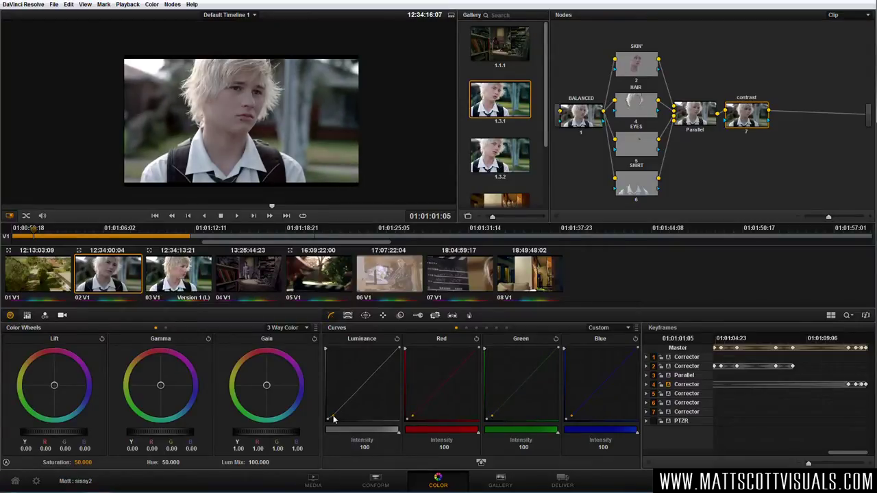
pyautogui.moveTo(370, 378); pyautogui.dragTo(370, 368)
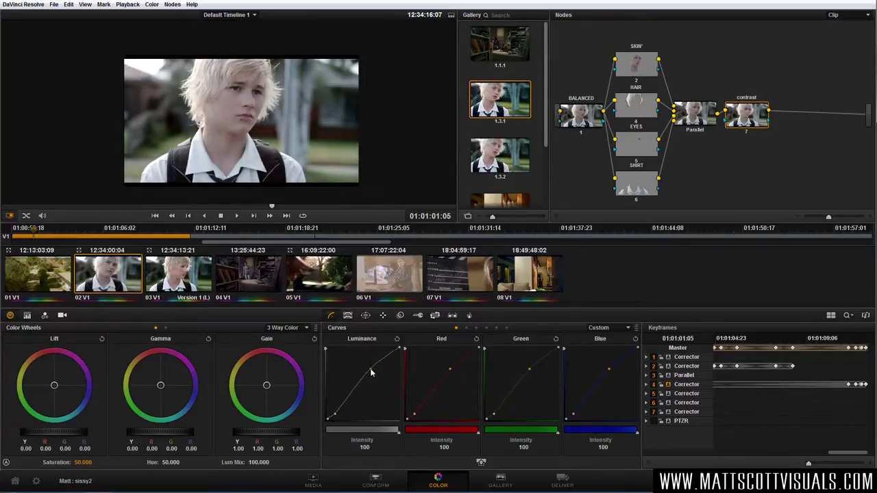
pyautogui.moveTo(340, 413); pyautogui.dragTo(336, 414)
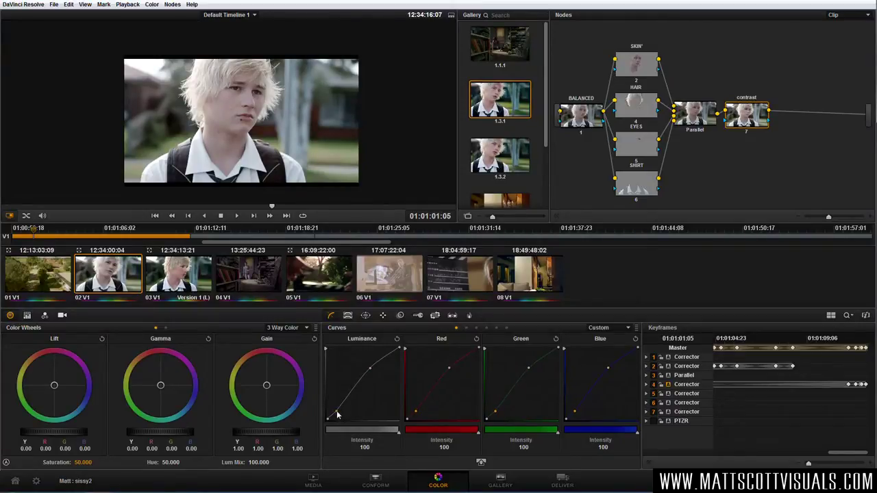
pyautogui.hotkey('ctrl', 'd')
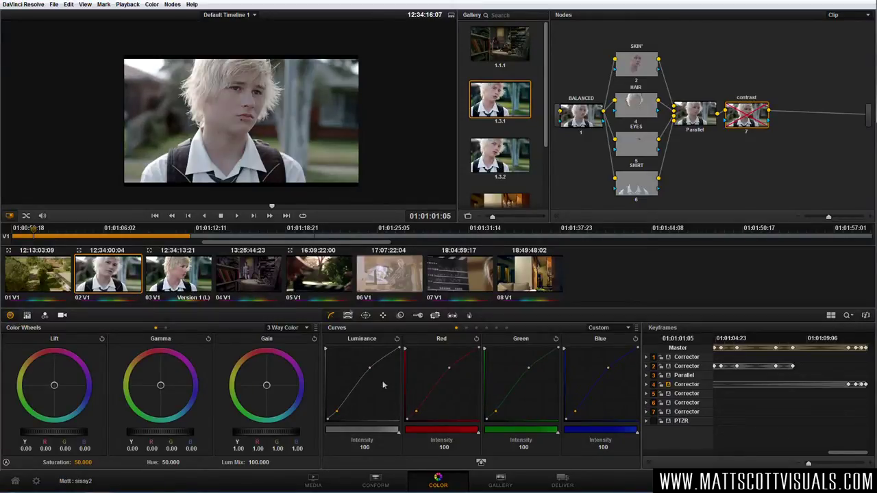
pyautogui.hotkey('ctrl', 'd')
# Zoom and pan to frame the boy's face, recheck the grade on and off, and start relabelling
pyautogui.scroll(1, 276, 150)
pyautogui.moveTo(276, 150); pyautogui.dragTo(298, 149)
pyautogui.hotkey('ctrl', 'd')
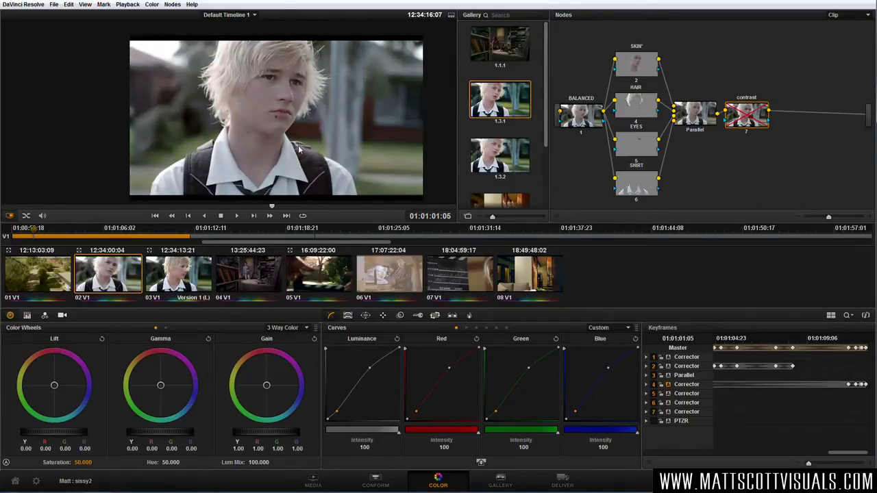
pyautogui.hotkey('ctrl', 'd')
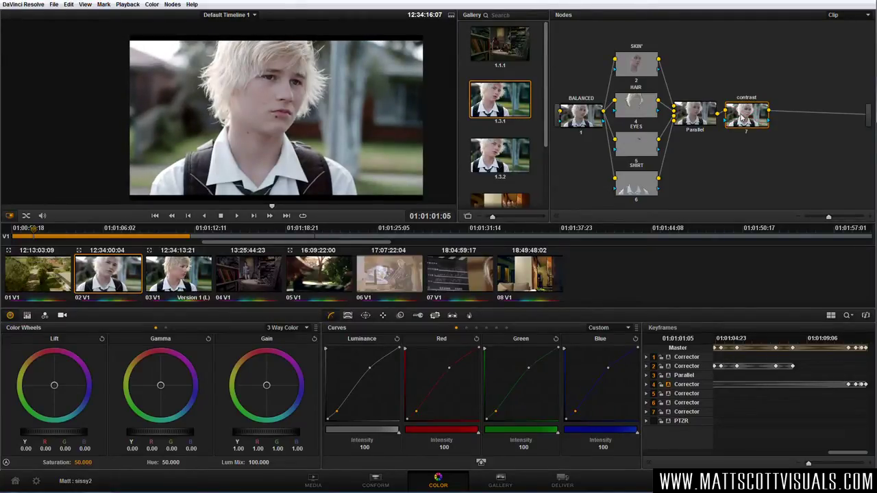
pyautogui.rightClick(748, 108)
pyautogui.click(765, 124)
# Label the node COLOUR/CONTRAST, set its saturation to 60, and compare it bypassed and enabled
pyautogui.press('Return')
pyautogui.click(84, 462)
pyautogui.write('60')
pyautogui.hotkey('ctrl', 'd')
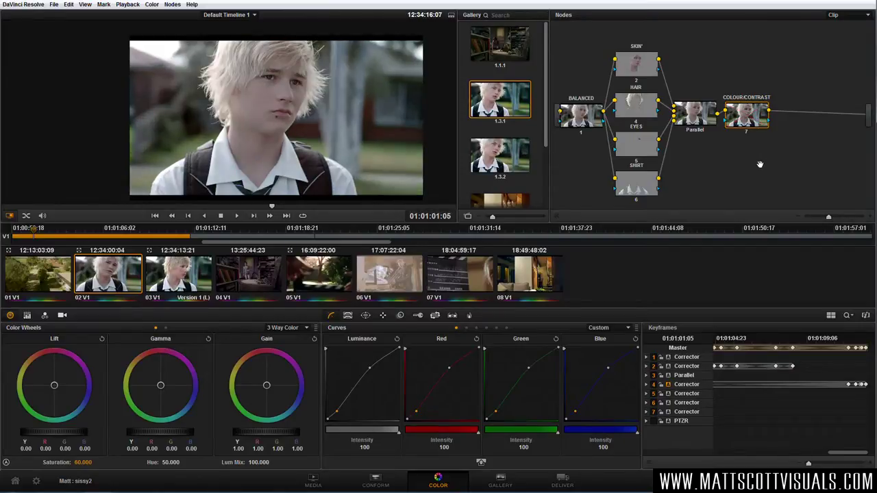
pyautogui.hotkey('ctrl', 'd')
pyautogui.hotkey('ctrl', 'd')
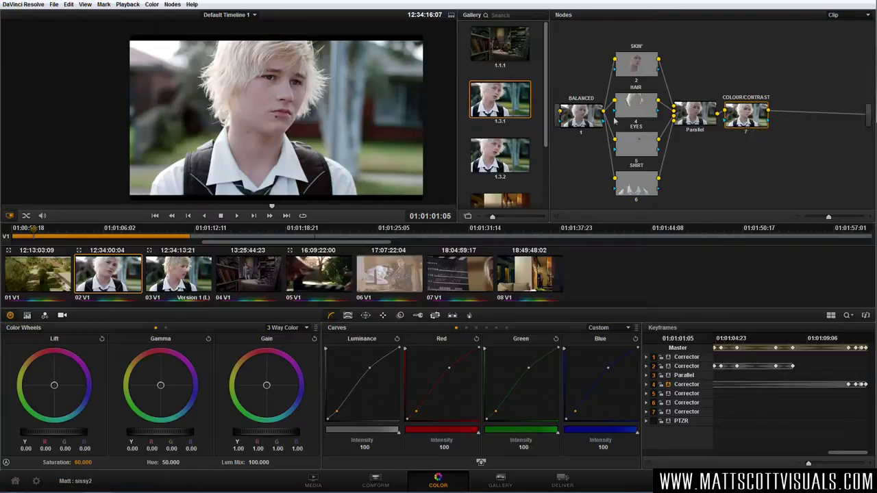
pyautogui.doubleClick(507, 103)
# Compare the grade against still 1.3.1 with a split wipe, then turn the wipe off
pyautogui.moveTo(232, 123); pyautogui.dragTo(322, 118)
pyautogui.hotkey('ctrl', 'w')
pyautogui.moveTo(747, 125); pyautogui.dragTo(749, 118)
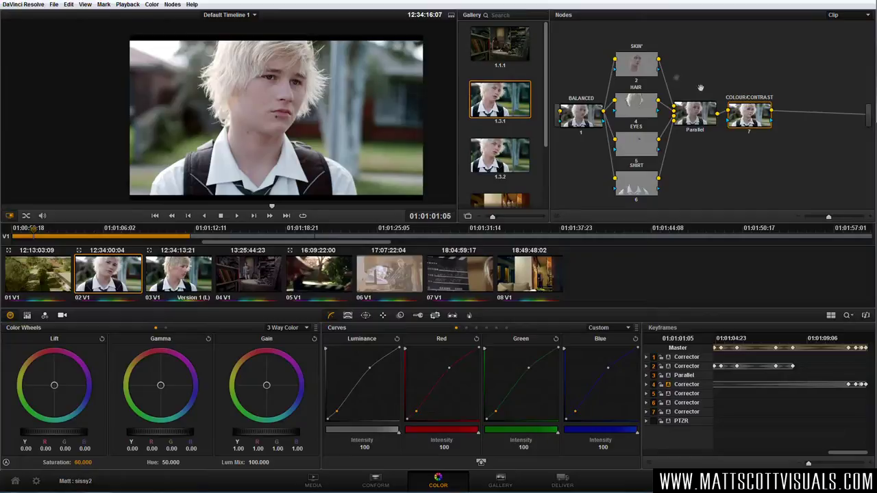
# Shift the SKIN gain balance from red toward blue and slightly retune the HAIR gain
pyautogui.click(635, 66)
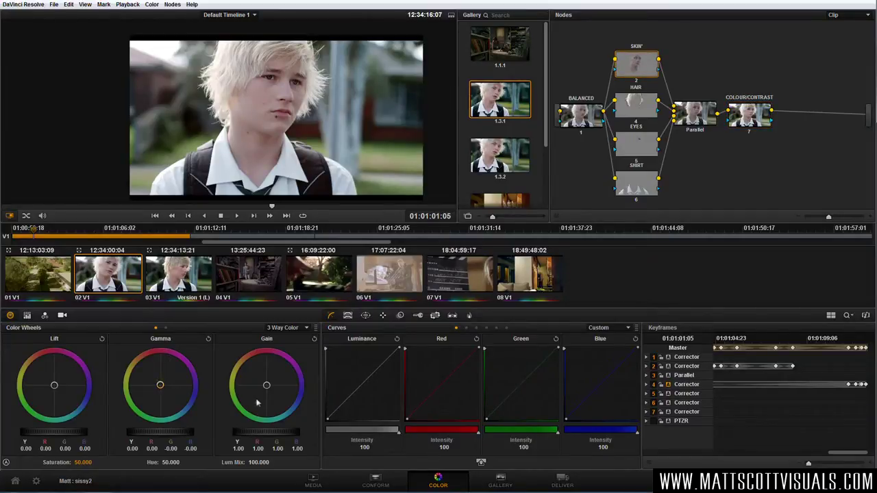
pyautogui.moveTo(266, 385); pyautogui.dragTo(281, 387)
pyautogui.scroll(1, 266, 168)
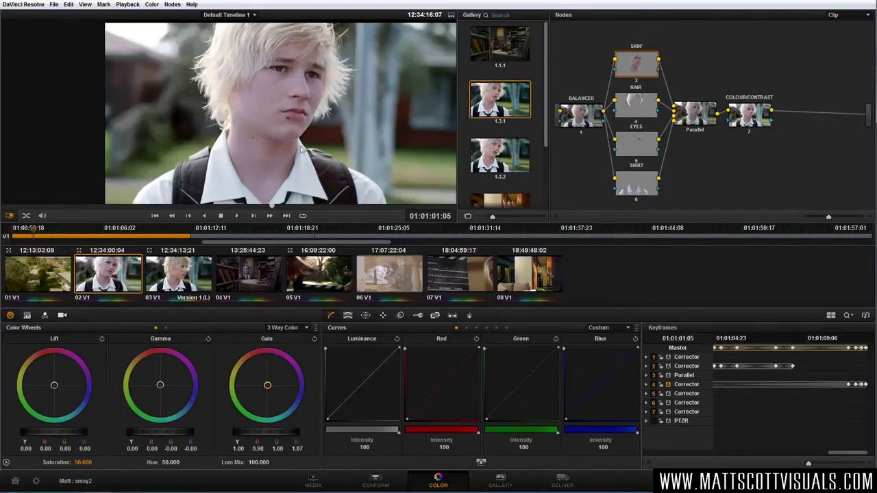
pyautogui.scroll(-1, 300, 150)
pyautogui.moveTo(267, 387); pyautogui.dragTo(266, 385)
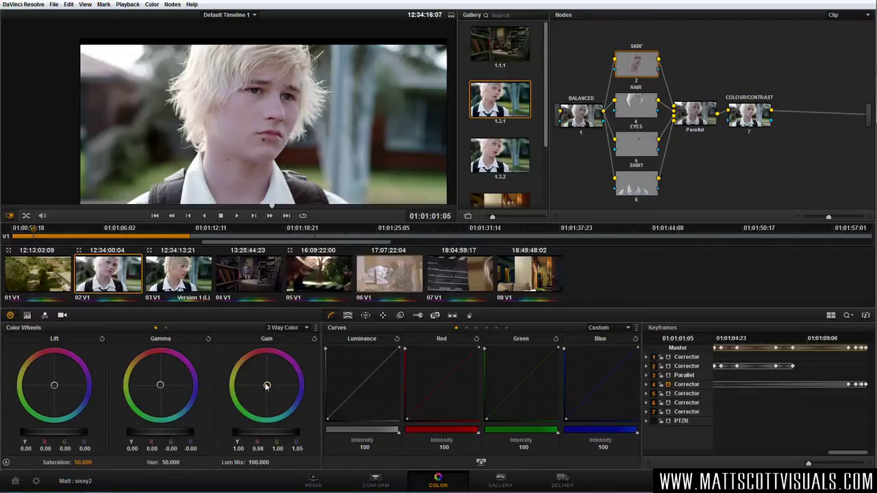
pyautogui.click(637, 108)
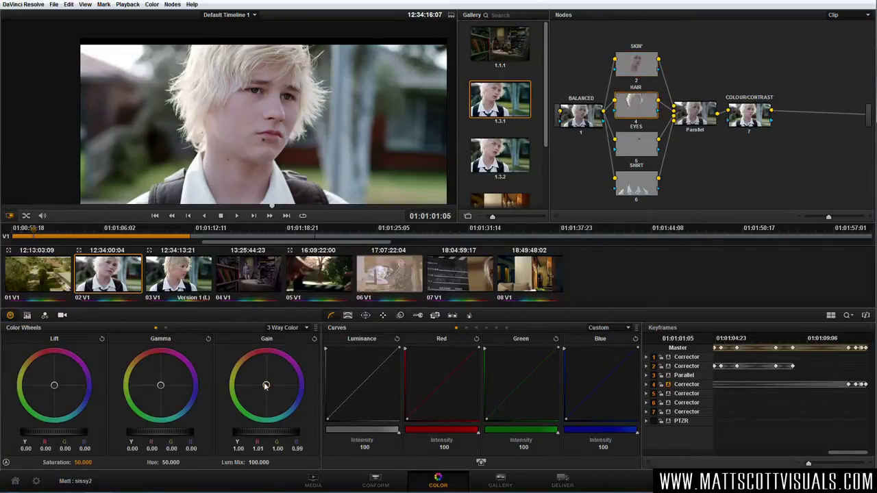
pyautogui.moveTo(266, 384); pyautogui.dragTo(266, 385)
# Brighten the EYES node's gain and gamma and push its highlights toward blue
pyautogui.click(635, 147)
pyautogui.moveTo(251, 435); pyautogui.dragTo(305, 434)
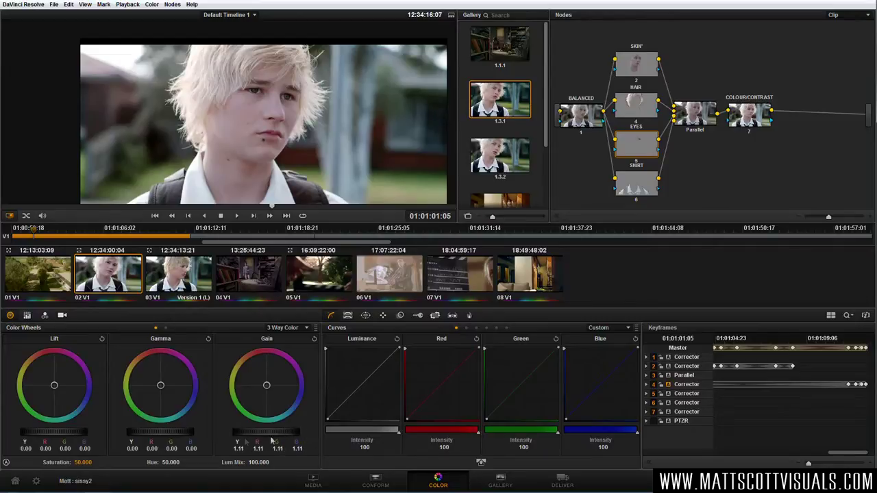
pyautogui.moveTo(159, 432); pyautogui.dragTo(204, 434)
pyautogui.moveTo(267, 385); pyautogui.dragTo(285, 404)
pyautogui.scroll(3, 282, 109)
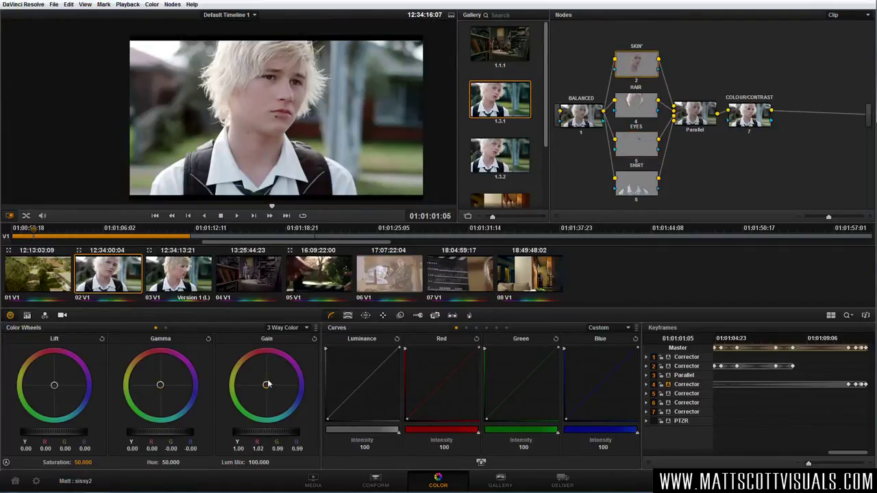
pyautogui.moveTo(268, 385)
pyautogui.mouseDown()
pyautogui.moveTo(274, 402)
pyautogui.moveTo(283, 385)
pyautogui.moveTo(267, 386)
pyautogui.mouseUp()
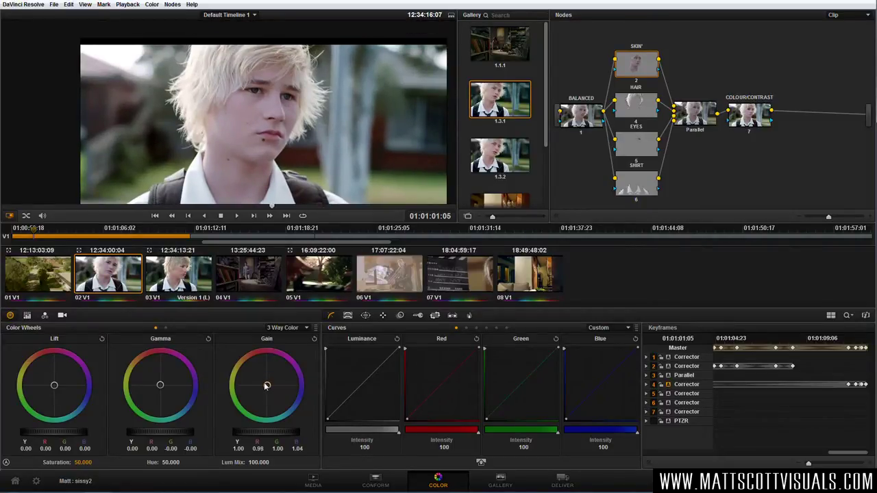
# Give the HAIR node's gain balance another small adjustment
pyautogui.click(637, 112)
pyautogui.moveTo(263, 388); pyautogui.dragTo(266, 386)
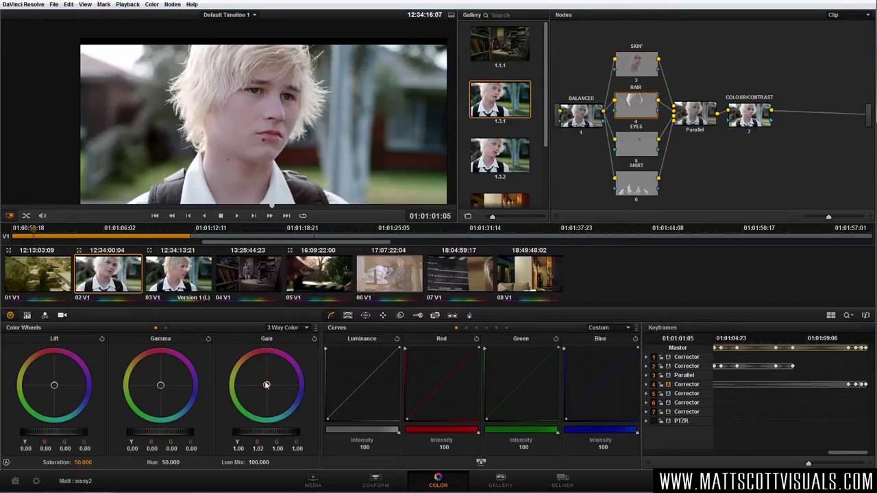
pyautogui.click(635, 148)
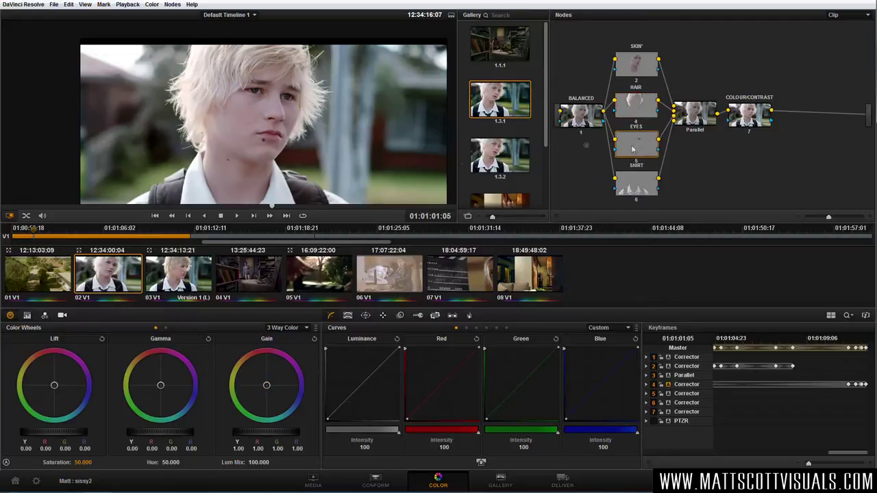
# Raise the EYES gain and gamma masters and push both highlights and midtones toward blue
pyautogui.moveTo(251, 437); pyautogui.dragTo(309, 436)
pyautogui.moveTo(155, 434); pyautogui.dragTo(199, 433)
pyautogui.moveTo(267, 385); pyautogui.dragTo(282, 403)
pyautogui.scroll(3, 281, 106)
pyautogui.moveTo(161, 388); pyautogui.dragTo(194, 415)
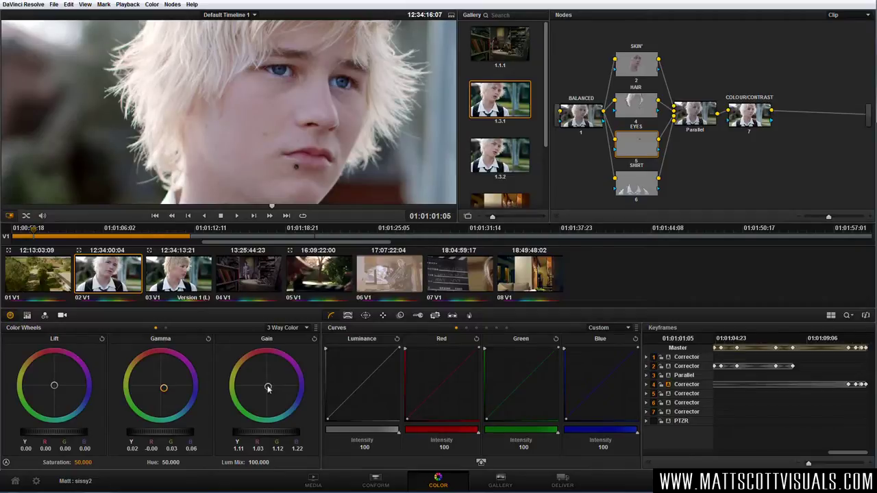
# Refine the eyes: warm highlights slightly, cool and brighten midtones, reduce red, then compare
pyautogui.moveTo(261, 381); pyautogui.dragTo(257, 354)
pyautogui.moveTo(164, 388); pyautogui.dragTo(189, 403)
pyautogui.moveTo(265, 387)
pyautogui.mouseDown()
pyautogui.moveTo(254, 386)
pyautogui.moveTo(265, 388)
pyautogui.mouseUp()
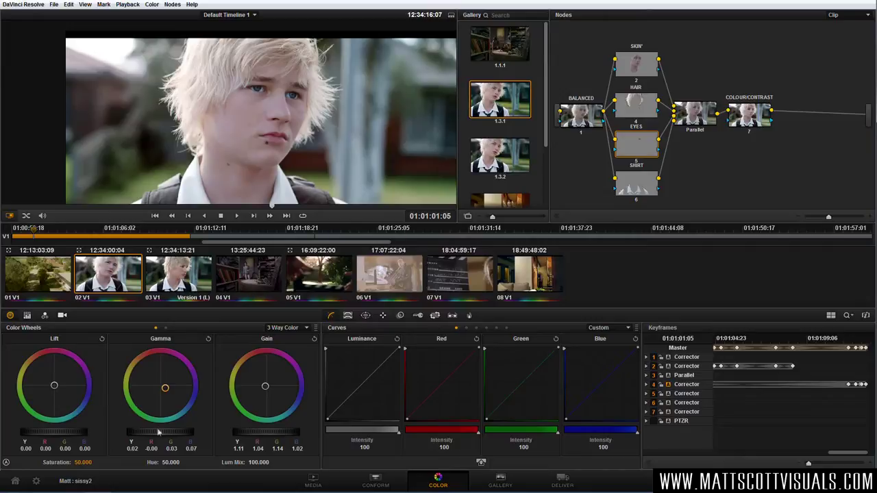
pyautogui.moveTo(154, 432); pyautogui.dragTo(190, 433)
pyautogui.hotkey('ctrl', 'd')
pyautogui.hotkey('ctrl', 'd')
pyautogui.hotkey('ctrl', 'd')
pyautogui.hotkey('ctrl', 'd')
pyautogui.scroll(2, 276, 108)
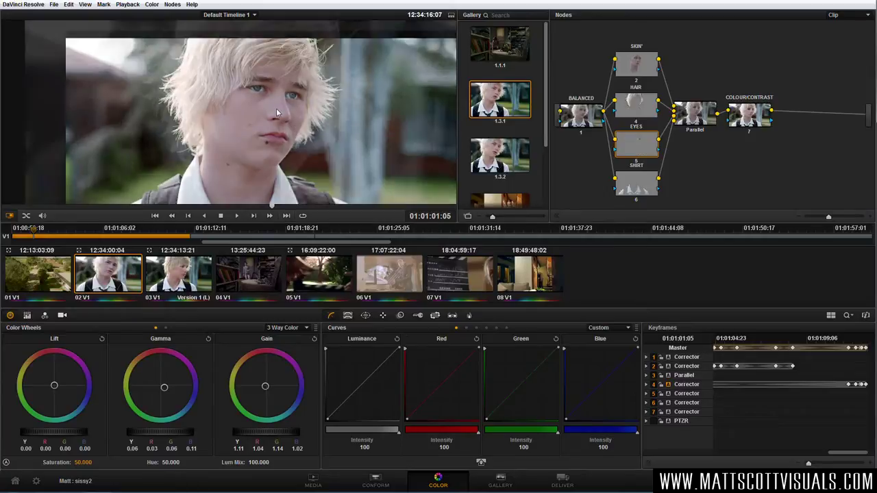
pyautogui.hotkey('ctrl', 'd')
pyautogui.hotkey('ctrl', 'd')
pyautogui.scroll(-2, 276, 108)
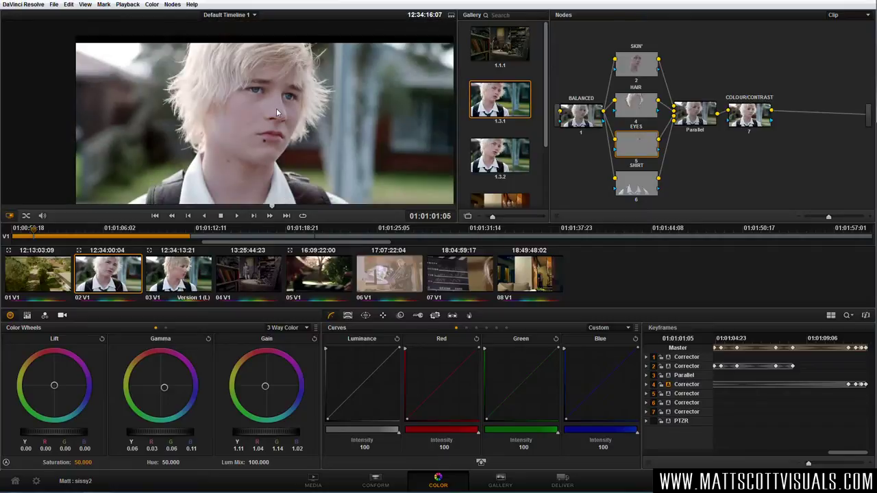
pyautogui.click(637, 64)
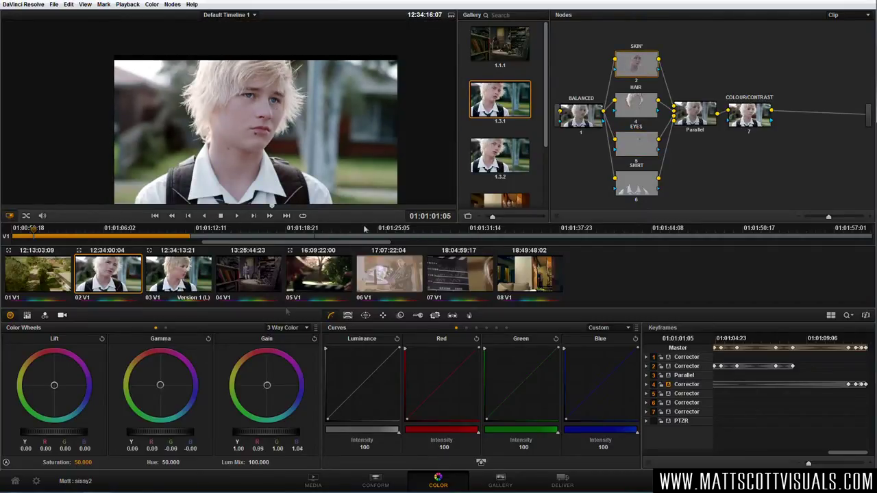
# Nudge the SKIN midtone balance, then brighten the SHIRT gain and remove a little blue
pyautogui.moveTo(160, 386); pyautogui.dragTo(155, 388)
pyautogui.click(642, 191)
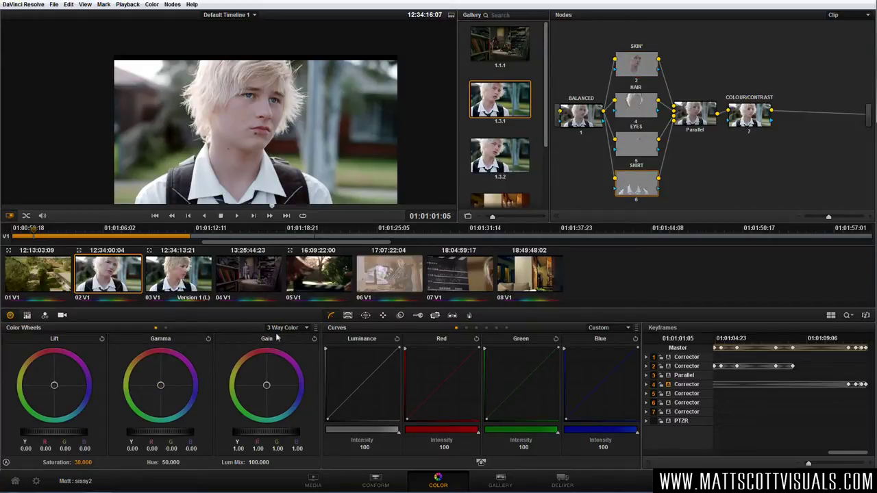
pyautogui.moveTo(257, 436); pyautogui.dragTo(308, 439)
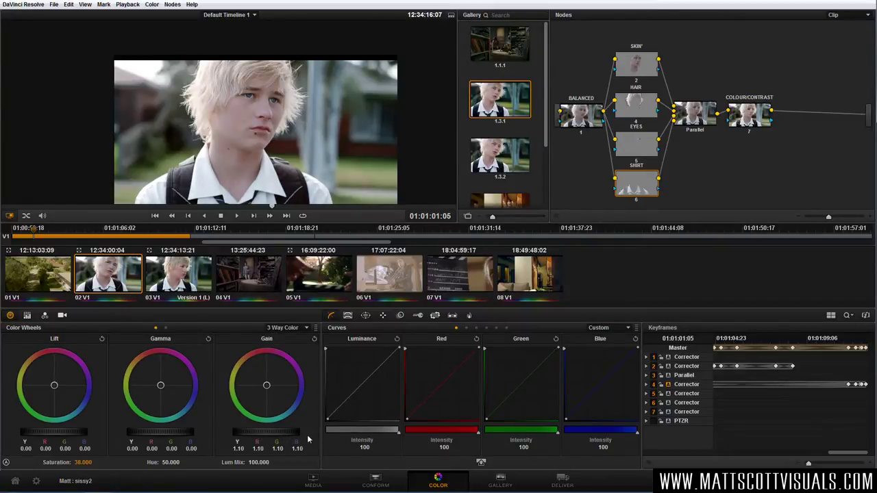
pyautogui.moveTo(267, 385); pyautogui.dragTo(263, 385)
# Compare the shot with the whole grade bypassed via Alt+D and Shift+D, then restore it
pyautogui.scroll(2, 288, 168)
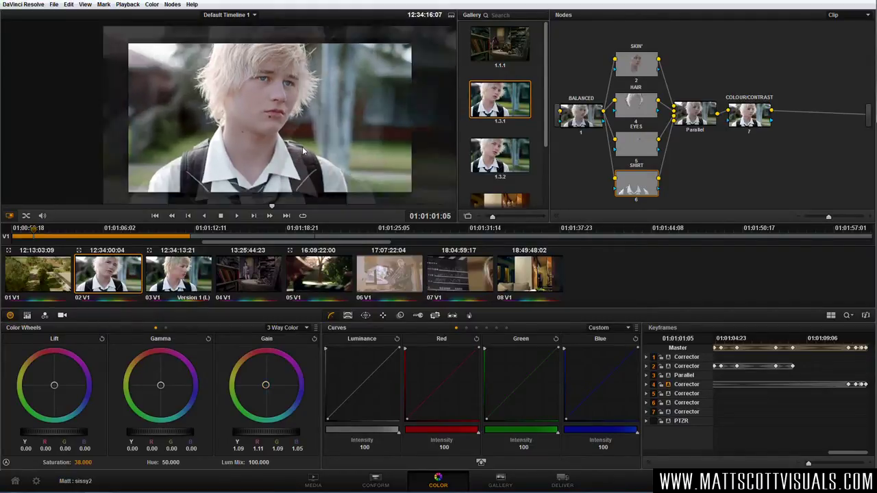
pyautogui.hotkey('alt', 'd')
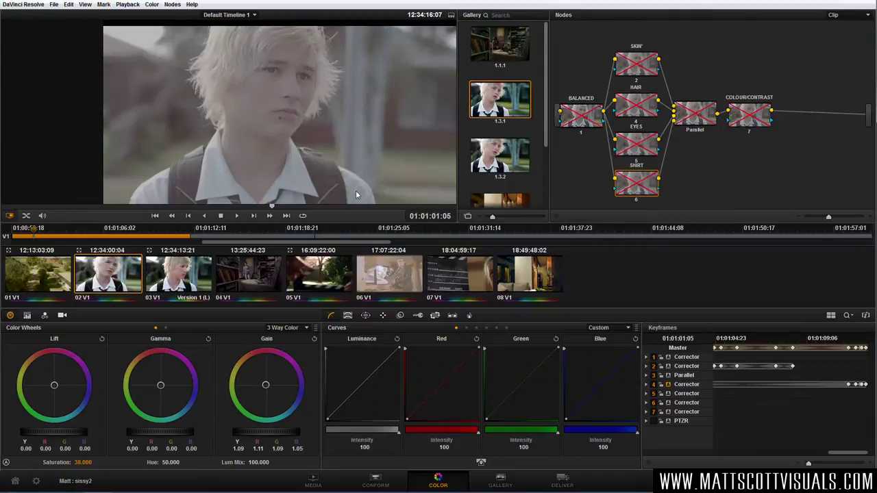
pyautogui.hotkey('alt', 'd')
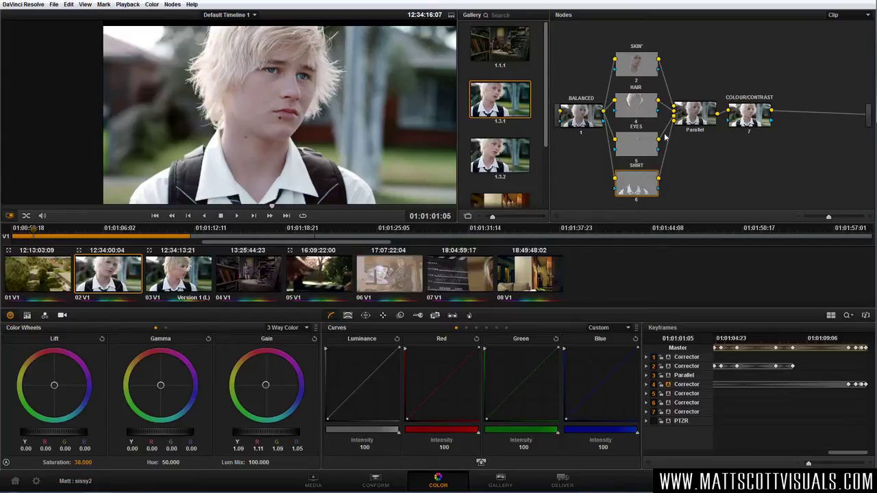
pyautogui.hotkey('shift', 'd')
pyautogui.hotkey('shift', 'd')
pyautogui.scroll(-2, 303, 127)
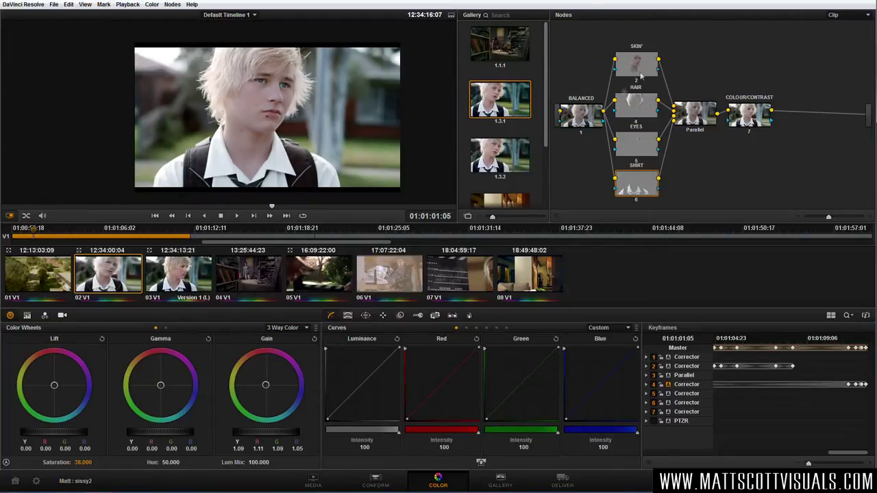
pyautogui.click(750, 120)
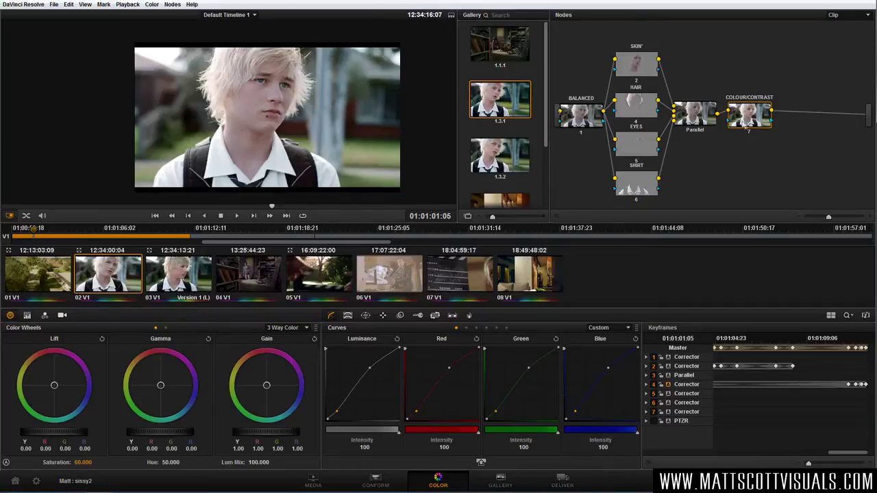
# Add node 8 below COLOUR/CONTRAST with a circle window that darkens the face via curves
pyautogui.moveTo(798, 117); pyautogui.dragTo(721, 186)
pyautogui.click(365, 316)
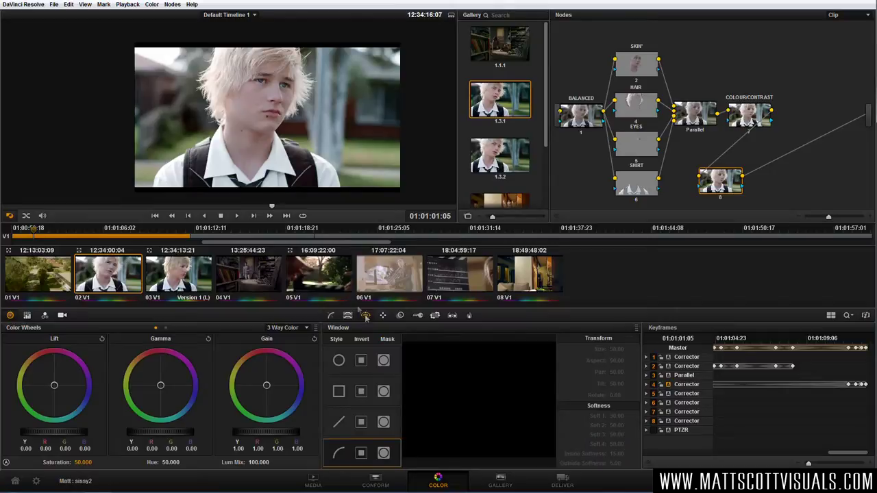
pyautogui.click(338, 361)
pyautogui.moveTo(270, 149); pyautogui.dragTo(264, 125)
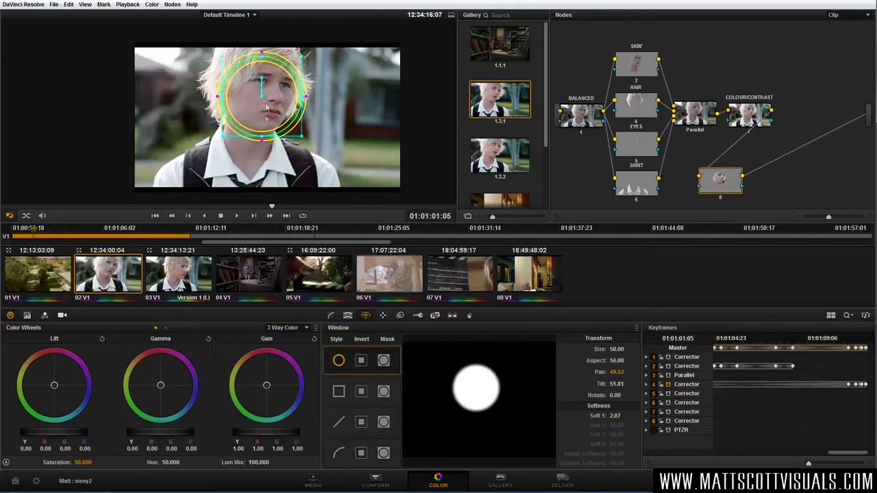
pyautogui.click(331, 316)
pyautogui.moveTo(363, 384); pyautogui.dragTo(377, 410)
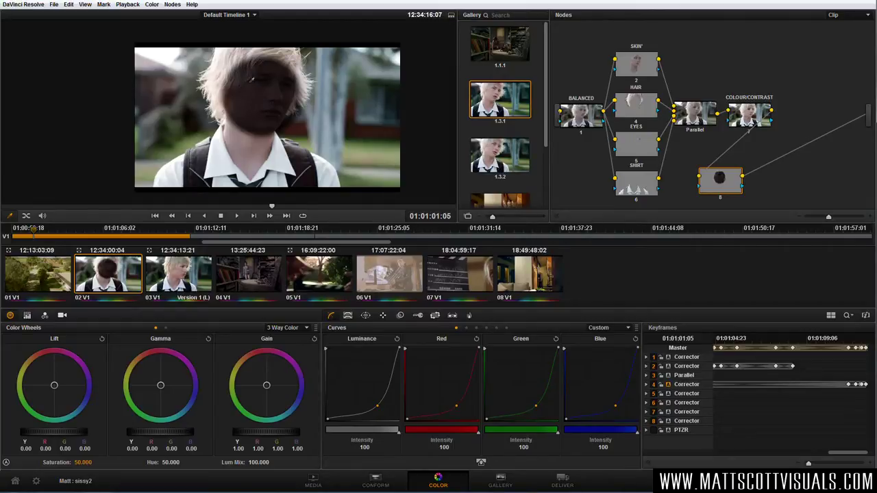
# Add outside node 9 after node 8 and arrange both in the node graph
pyautogui.rightClick(724, 181)
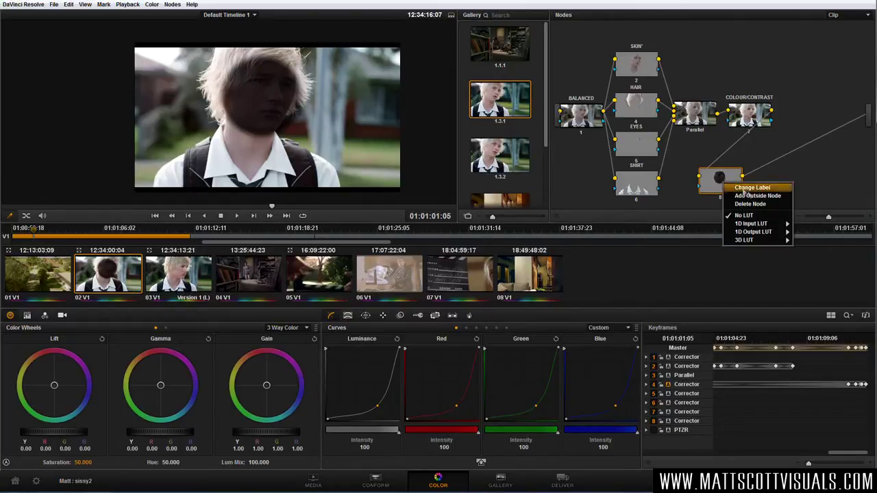
pyautogui.click(749, 198)
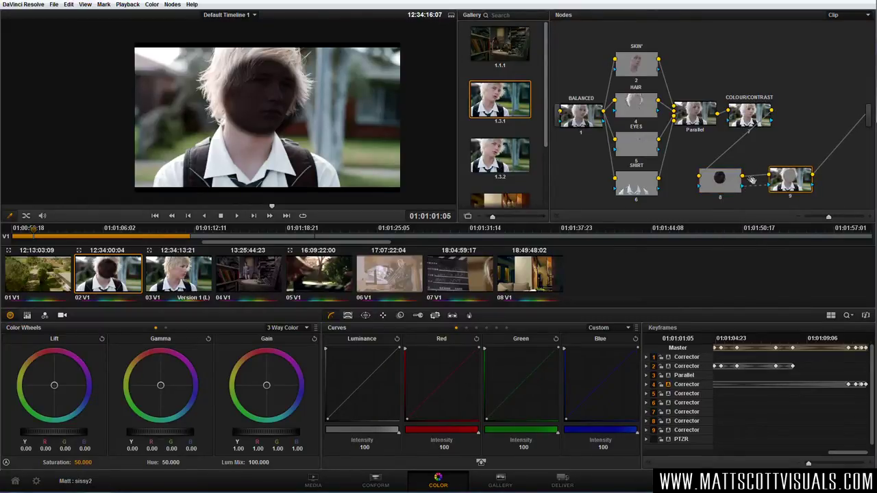
pyautogui.moveTo(788, 188); pyautogui.dragTo(784, 187)
pyautogui.moveTo(725, 192); pyautogui.dragTo(726, 191)
# Try bending node 9's luminance curve, then delete nodes 9 and 8
pyautogui.click(730, 187)
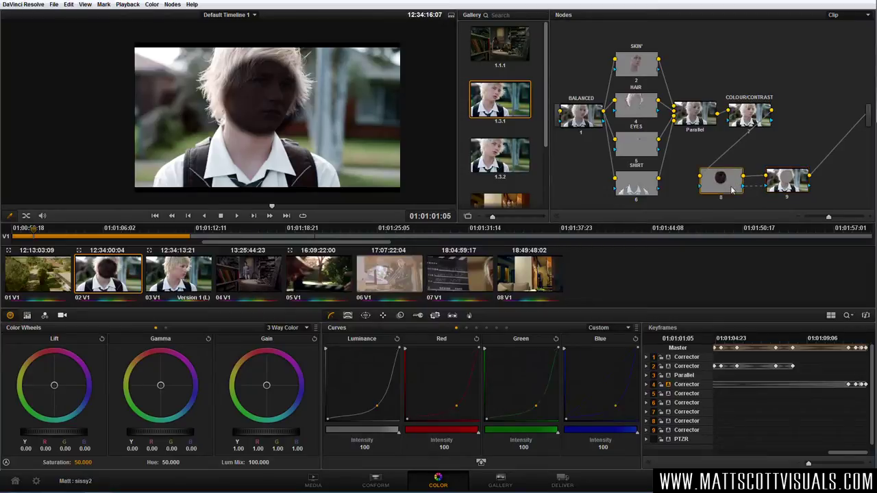
pyautogui.click(788, 187)
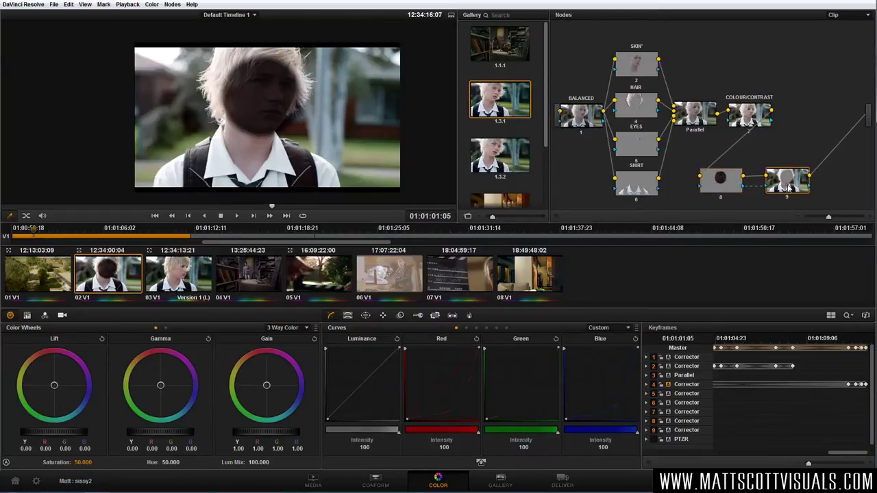
pyautogui.moveTo(365, 382); pyautogui.dragTo(380, 401)
pyautogui.moveTo(363, 382)
pyautogui.mouseDown()
pyautogui.moveTo(363, 370)
pyautogui.moveTo(368, 394)
pyautogui.mouseUp()
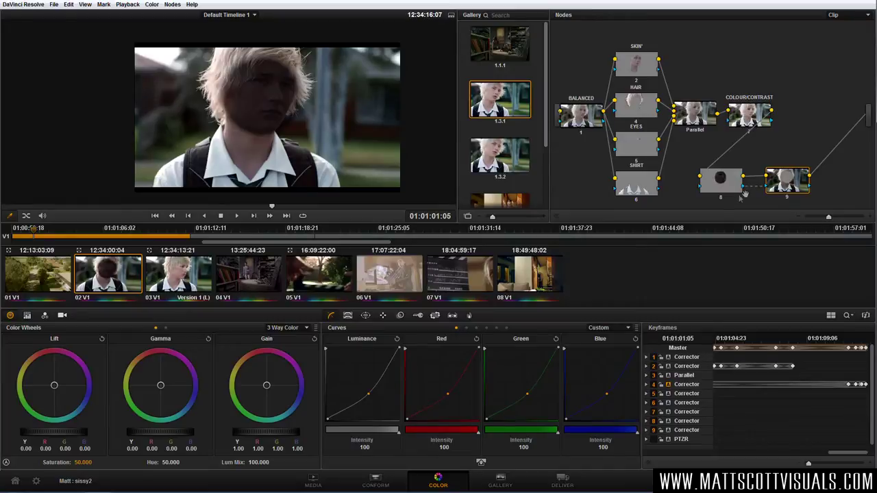
pyautogui.press('Delete')
pyautogui.press('Delete')
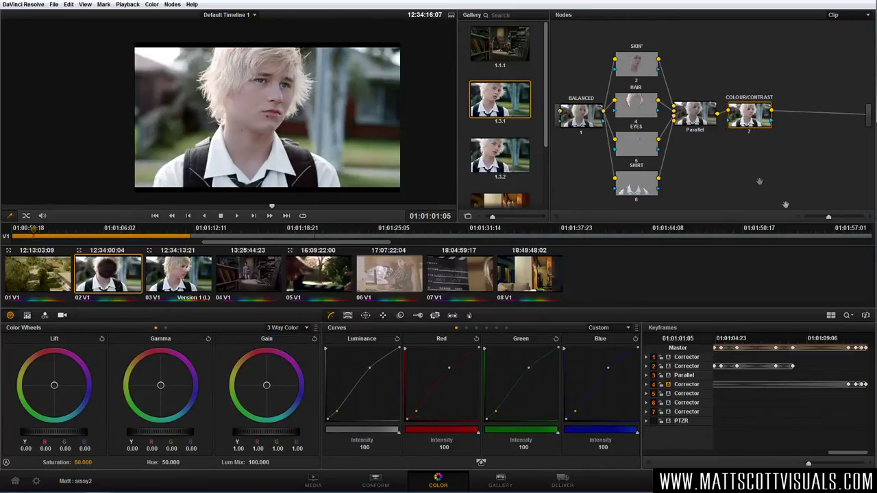
pyautogui.click(642, 72)
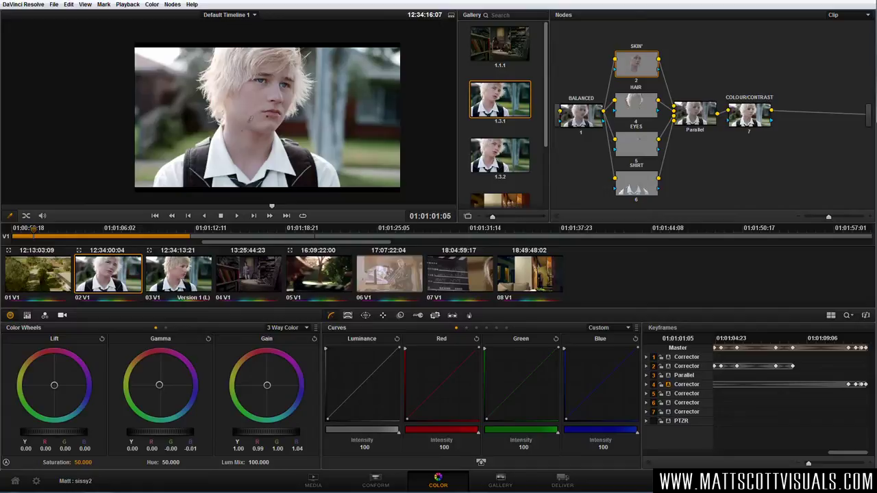
# Add an outside node from SKIN, move it up, and label it 'cool shadows'
pyautogui.rightClick(645, 70)
pyautogui.click(675, 83)
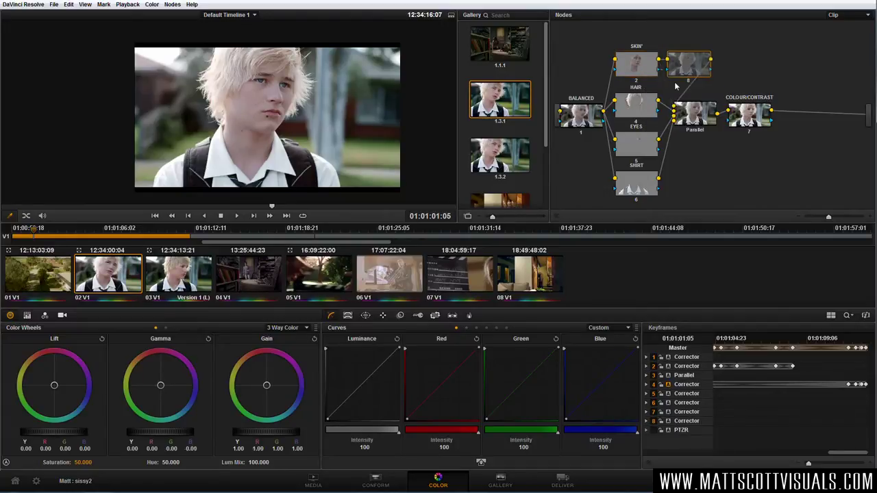
pyautogui.moveTo(687, 69); pyautogui.dragTo(709, 50)
pyautogui.rightClick(711, 50)
pyautogui.press('Escape')
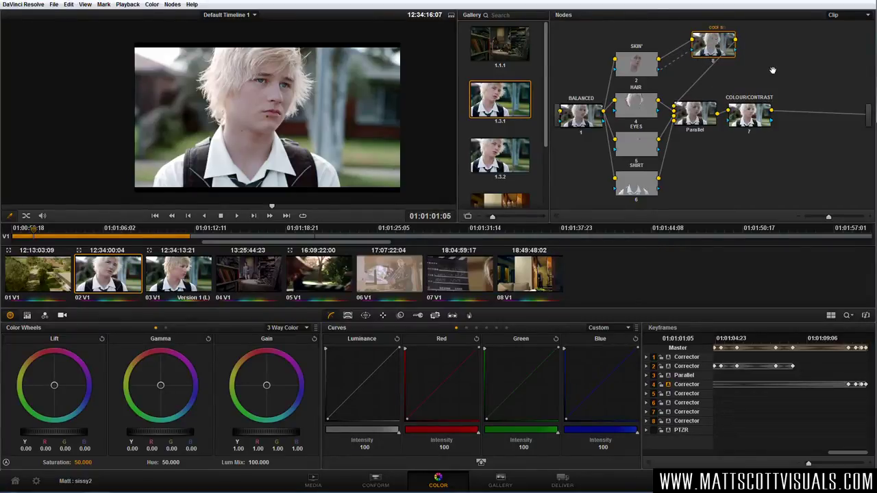
pyautogui.write('ws')
pyautogui.press('Return')
# Tint the cool shadows node's lift toward blue, undo a lift darkening, and compare
pyautogui.moveTo(54, 386); pyautogui.dragTo(62, 401)
pyautogui.moveTo(79, 434); pyautogui.dragTo(68, 434)
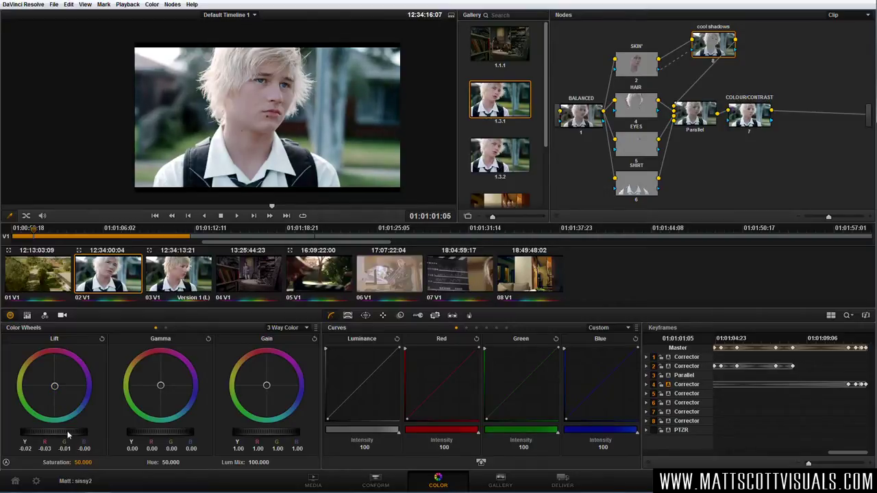
pyautogui.hotkey('ctrl', 'z')
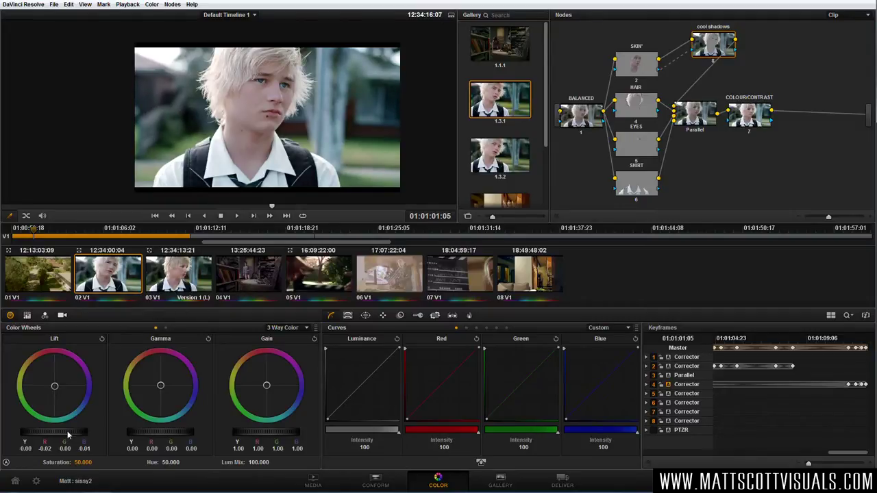
pyautogui.hotkey('ctrl', 'd')
pyautogui.hotkey('ctrl', 'd')
pyautogui.hotkey('ctrl', 'd')
pyautogui.hotkey('ctrl', 'd')
pyautogui.hotkey('ctrl', 'd')
pyautogui.hotkey('ctrl', 'd')
# Reposition COLOUR/CONTRAST and add serial node 9 below it with Alt+S
pyautogui.moveTo(756, 122); pyautogui.dragTo(760, 122)
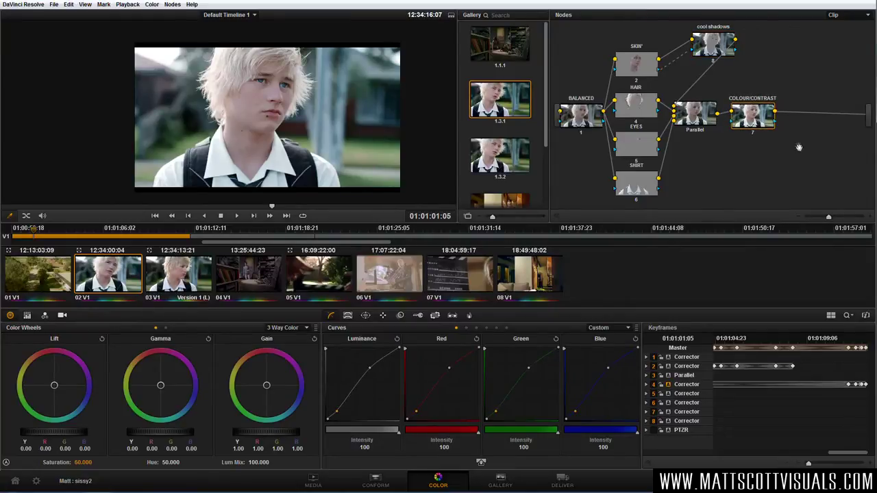
pyautogui.moveTo(757, 123); pyautogui.dragTo(751, 122)
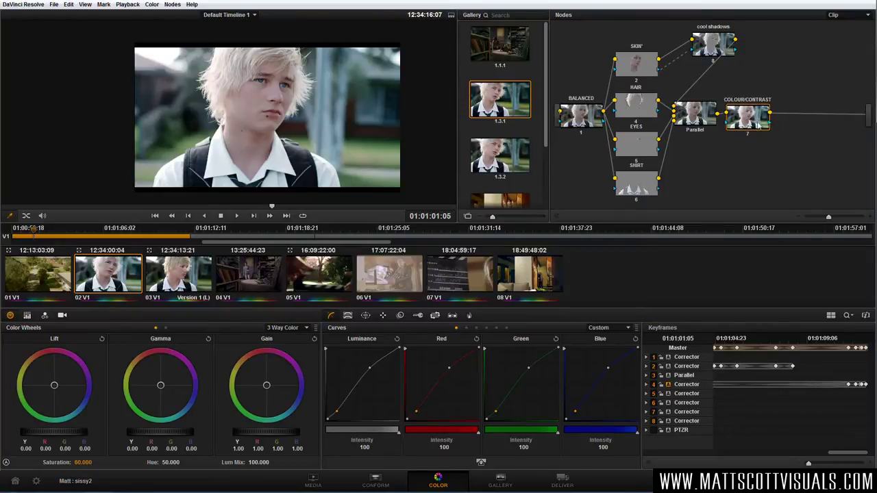
pyautogui.hotkey('alt', 's')
pyautogui.moveTo(806, 128); pyautogui.dragTo(719, 164)
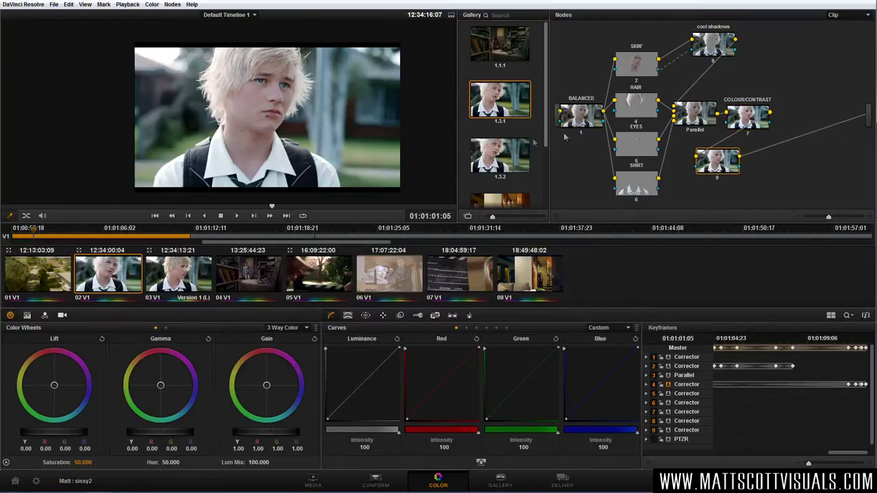
pyautogui.click(366, 316)
# Give node 9 a circle window reshaped into a tall, soft-edged oval over the boy
pyautogui.click(339, 360)
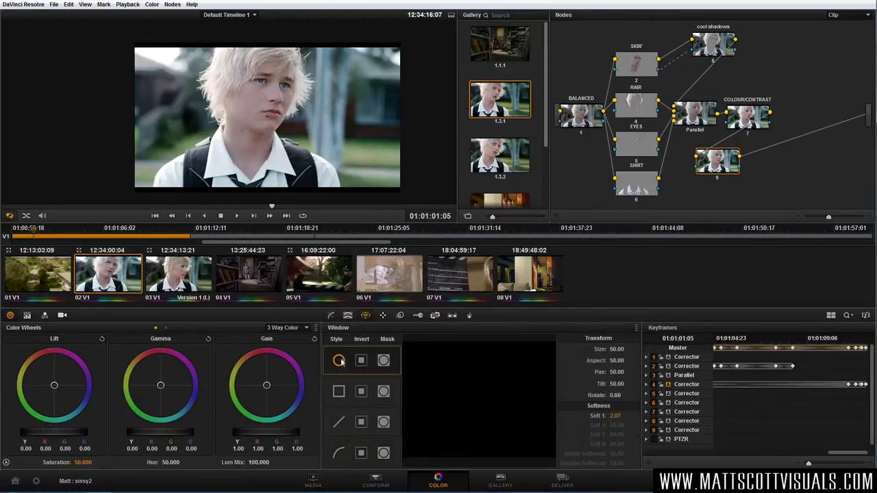
pyautogui.moveTo(271, 144); pyautogui.dragTo(268, 162)
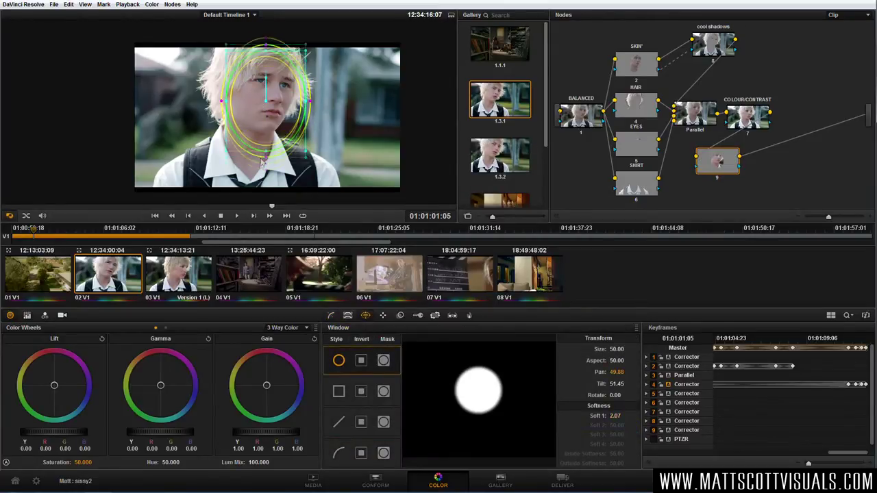
pyautogui.moveTo(309, 102); pyautogui.dragTo(281, 159)
pyautogui.moveTo(249, 183); pyautogui.dragTo(248, 195)
pyautogui.moveTo(256, 111); pyautogui.dragTo(277, 97)
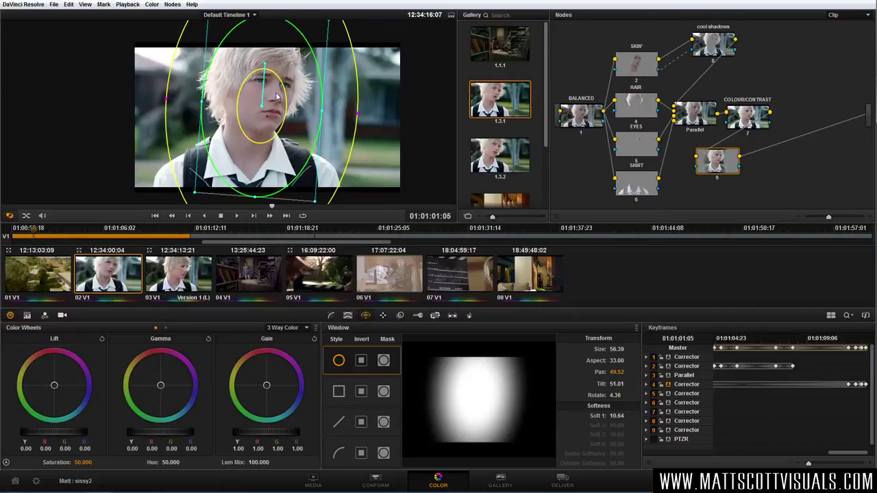
pyautogui.click(331, 316)
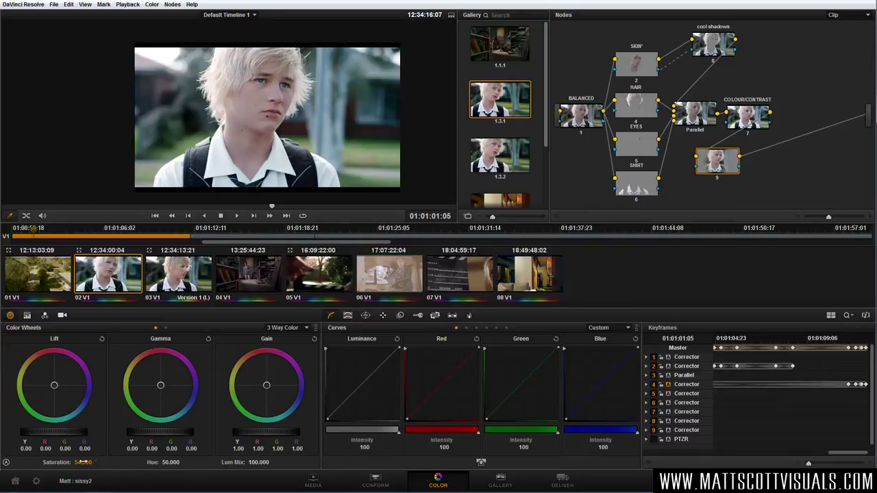
pyautogui.click(401, 316)
# Adjust node 9's blur radius up and down, settling at 0.46
pyautogui.moveTo(403, 392)
pyautogui.mouseDown()
pyautogui.moveTo(402, 400)
pyautogui.moveTo(392, 375)
pyautogui.moveTo(403, 406)
pyautogui.moveTo(404, 394)
pyautogui.mouseUp()
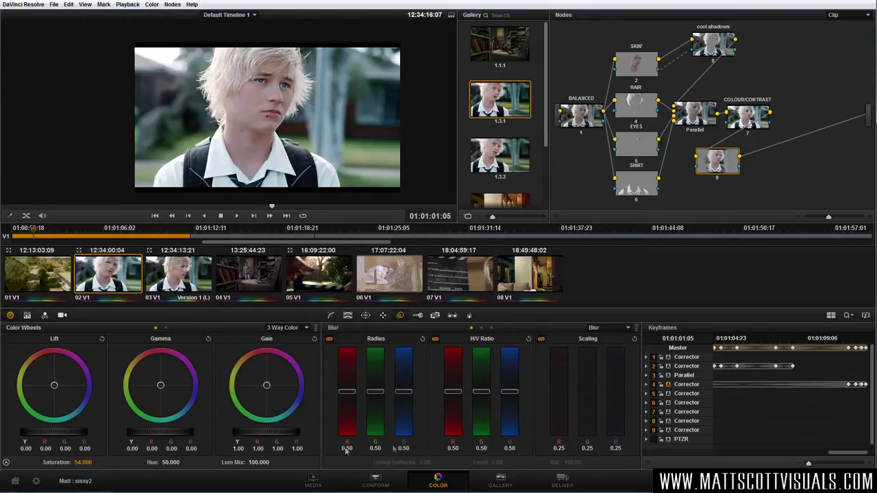
pyautogui.moveTo(405, 395); pyautogui.dragTo(406, 374)
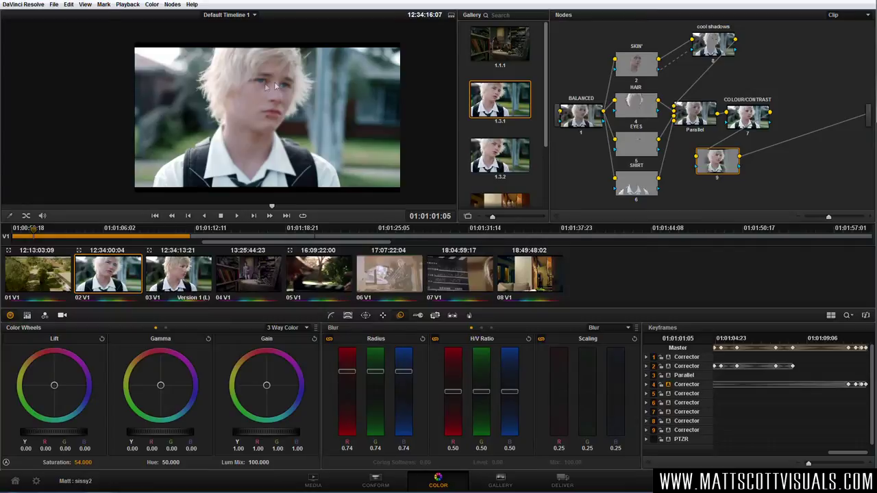
pyautogui.moveTo(404, 372); pyautogui.dragTo(403, 417)
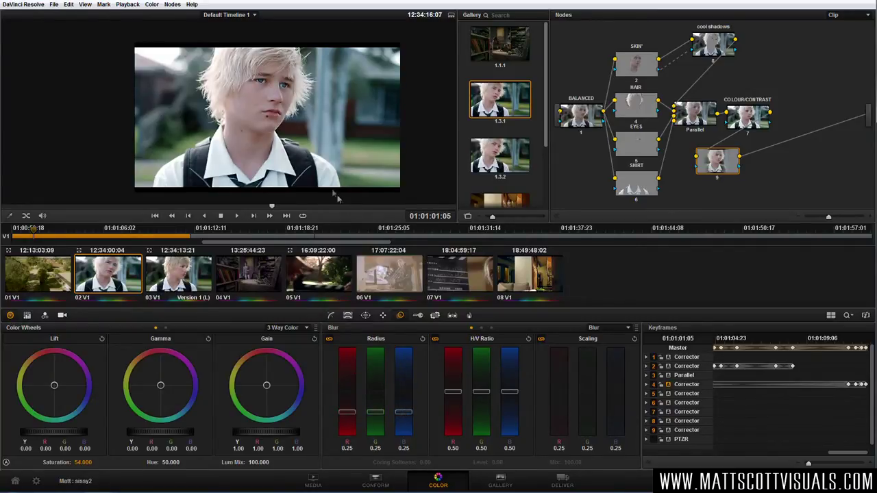
pyautogui.scroll(2, 281, 117)
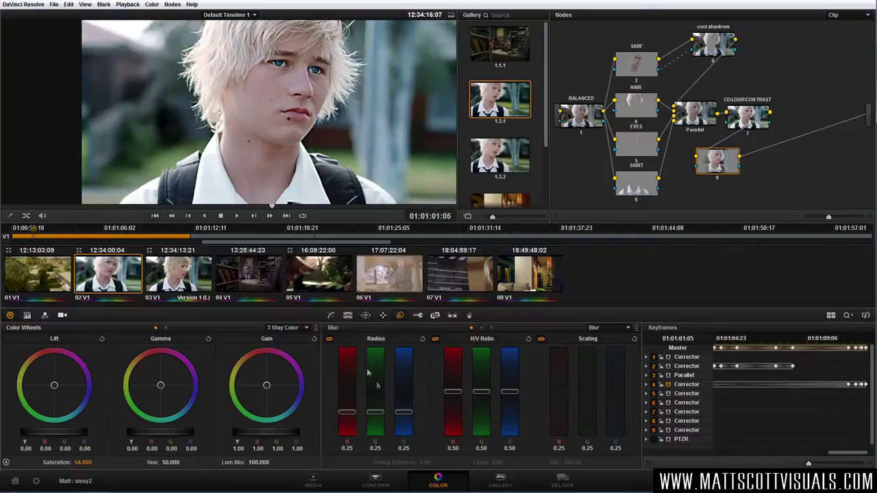
pyautogui.moveTo(404, 414); pyautogui.dragTo(411, 397)
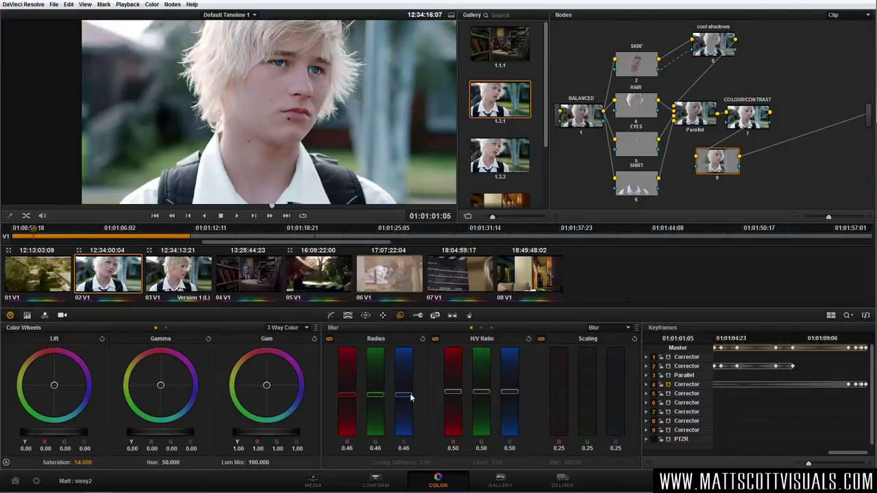
pyautogui.moveTo(411, 398); pyautogui.dragTo(410, 397)
pyautogui.scroll(-2, 295, 121)
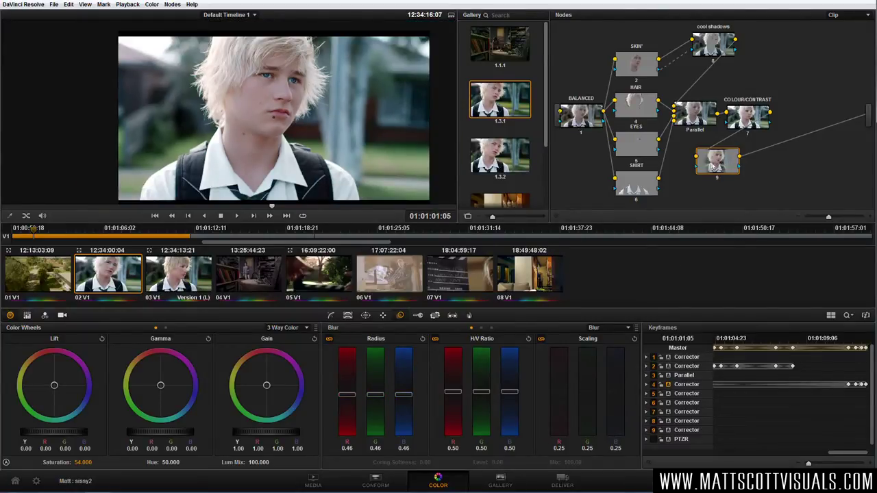
# Preview the window's affected area, turn it off, and add outside node 10 after node 9
pyautogui.click(713, 164)
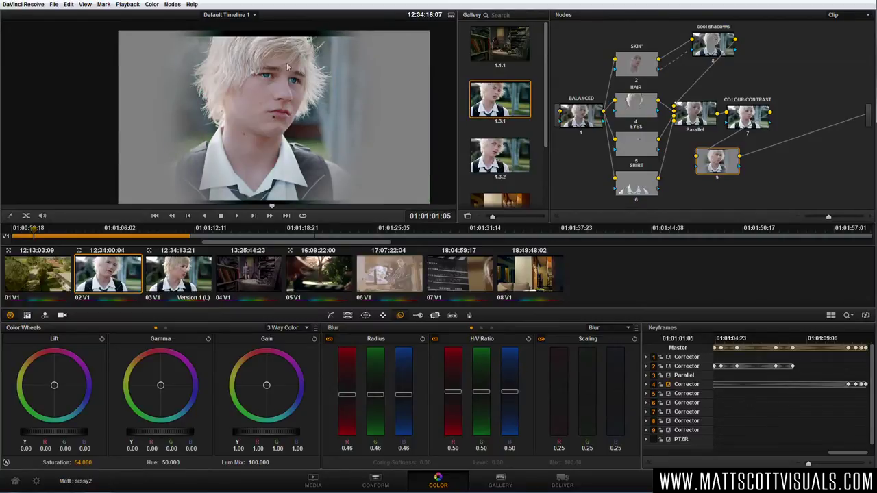
pyautogui.hotkey('ctrl', 'd')
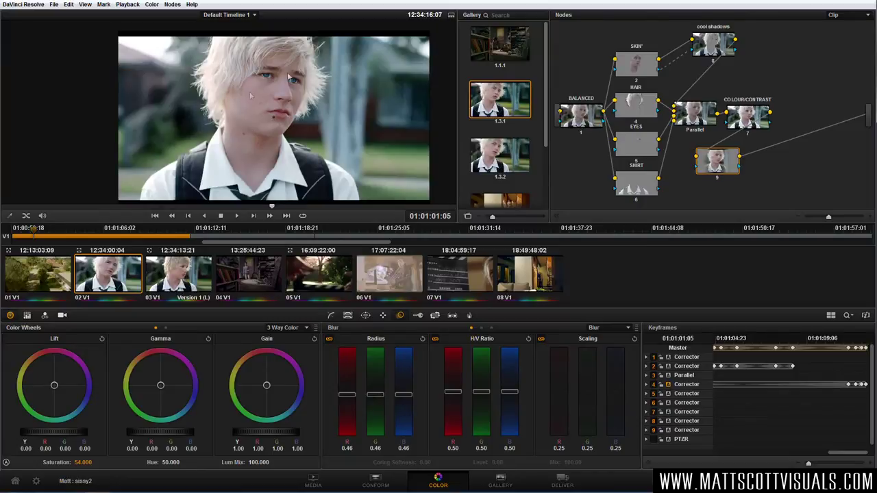
pyautogui.rightClick(725, 166)
pyautogui.click(756, 179)
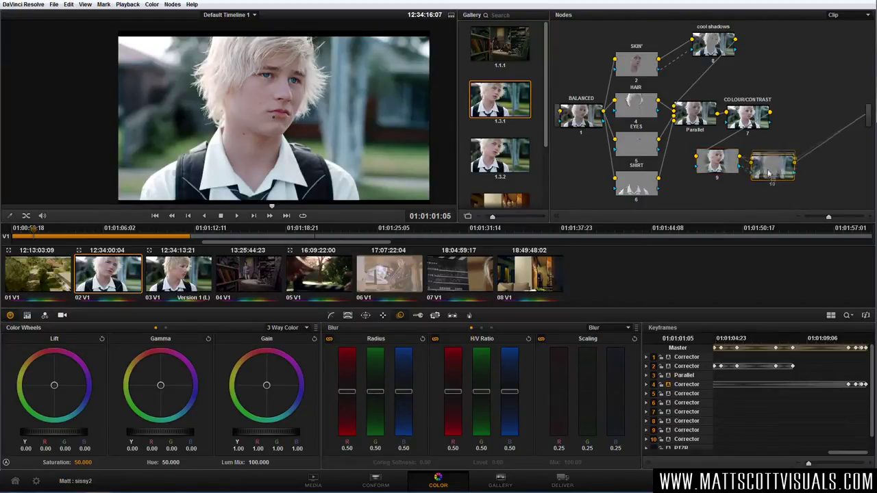
# Bend node 10's shadow curve, give it a slight 0.52 blur, then show node 9's oval windows
pyautogui.click(331, 316)
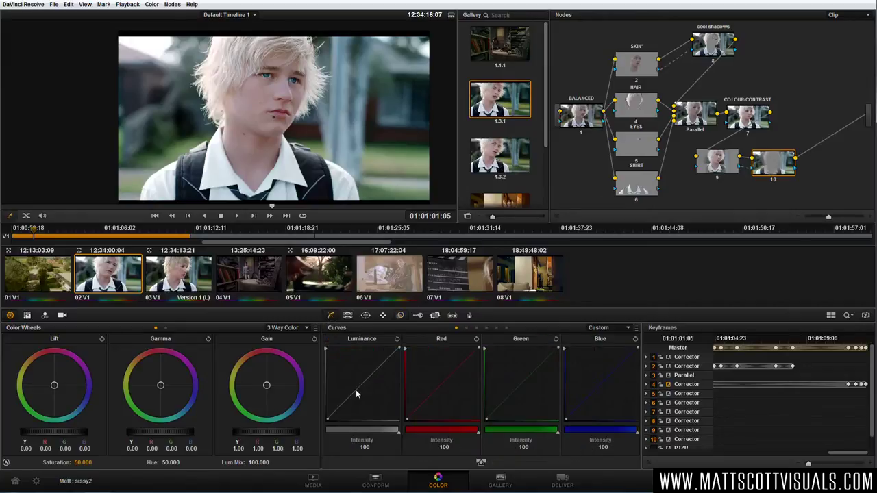
pyautogui.moveTo(347, 404); pyautogui.dragTo(363, 396)
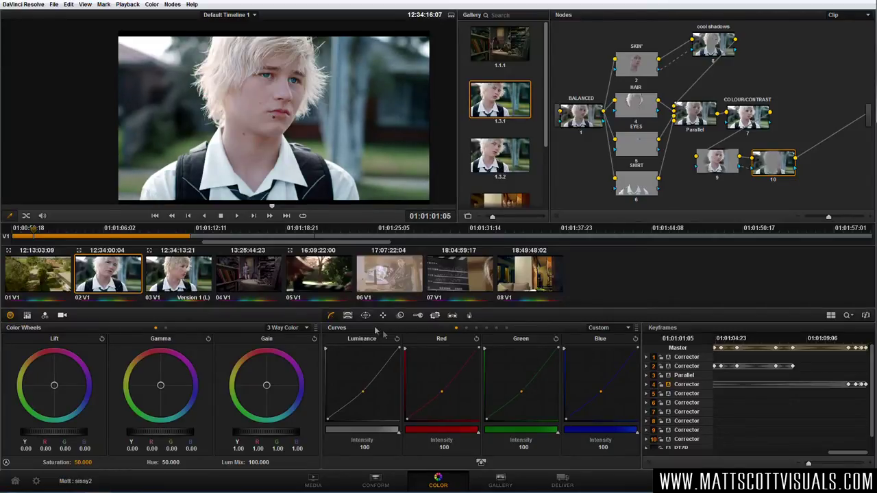
pyautogui.click(400, 315)
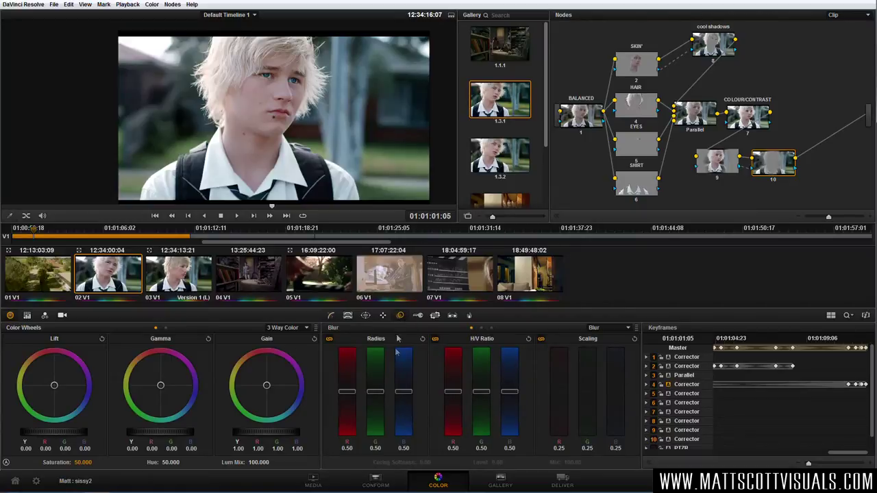
pyautogui.moveTo(404, 394); pyautogui.dragTo(408, 391)
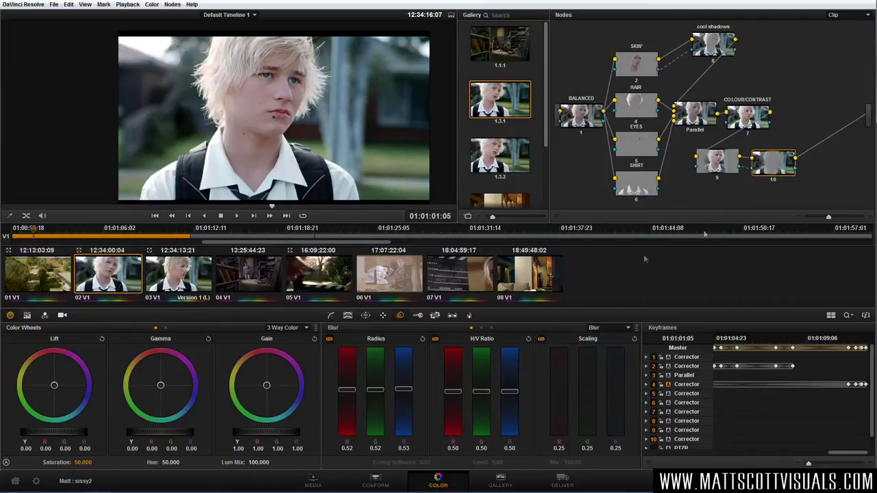
pyautogui.click(719, 165)
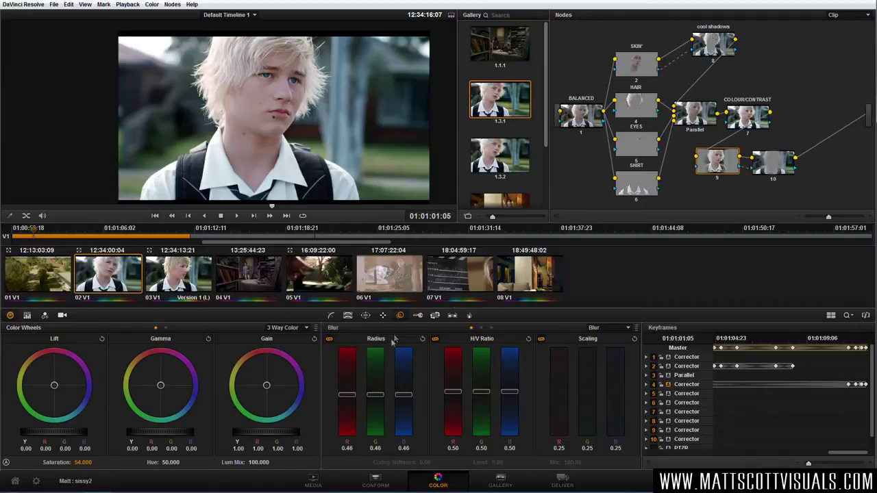
pyautogui.click(365, 315)
# Track node 9's oval window forward along the boy's face, then return to 01:01:02:23
pyautogui.click(383, 316)
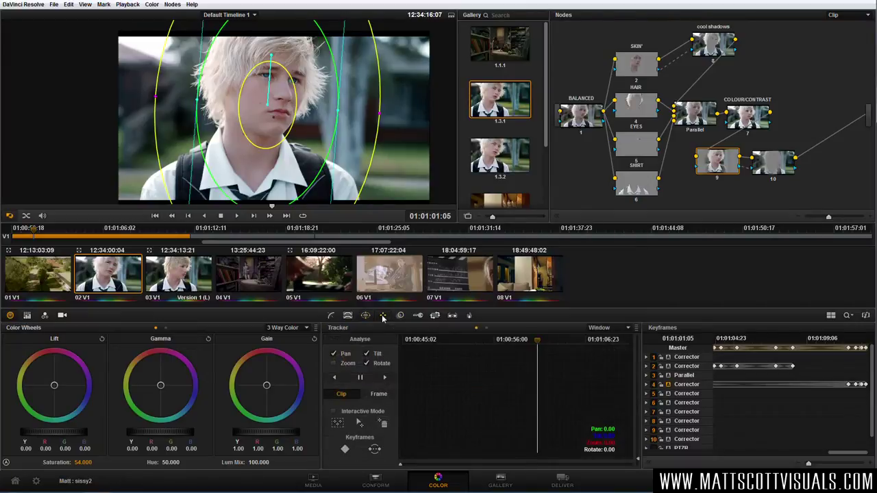
pyautogui.click(386, 378)
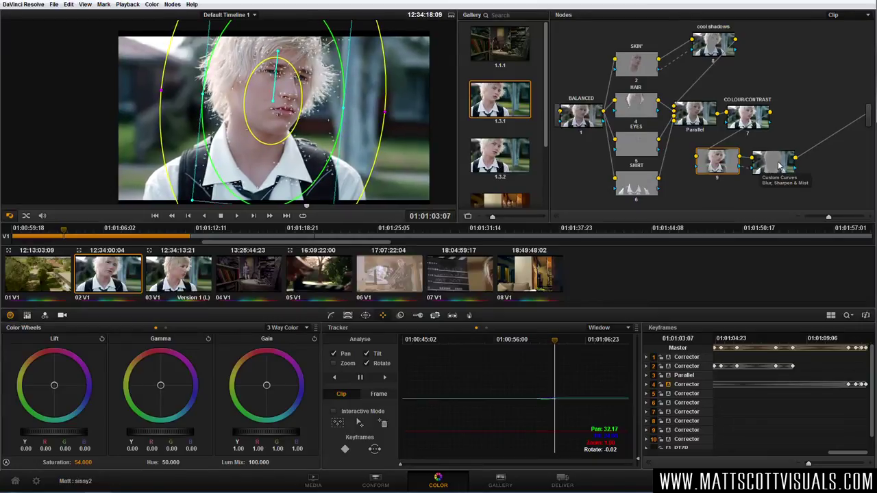
pyautogui.click(361, 378)
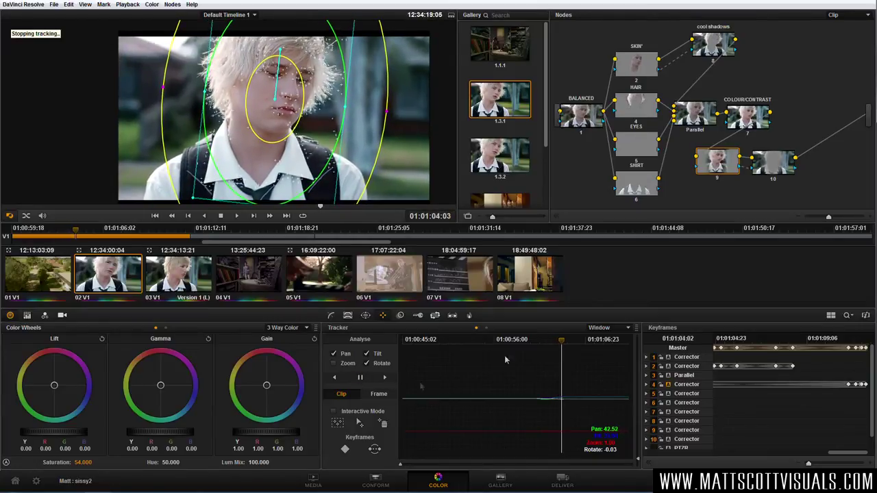
pyautogui.click(552, 344)
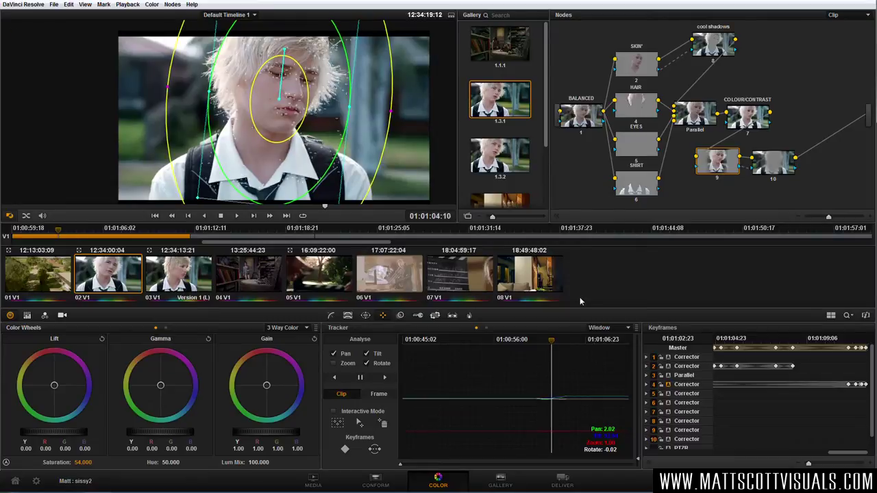
# Move nodes 10 and 9 further right in the node graph
pyautogui.click(333, 317)
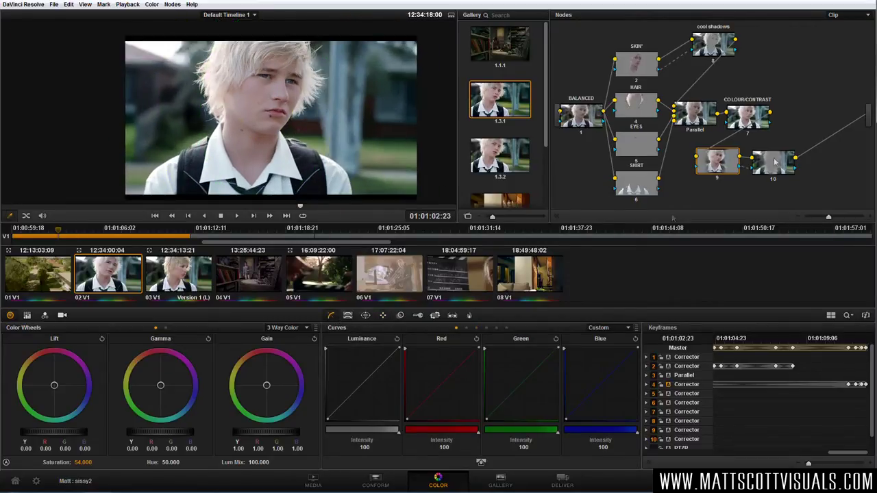
pyautogui.moveTo(776, 166); pyautogui.dragTo(824, 178)
pyautogui.moveTo(724, 171); pyautogui.dragTo(769, 182)
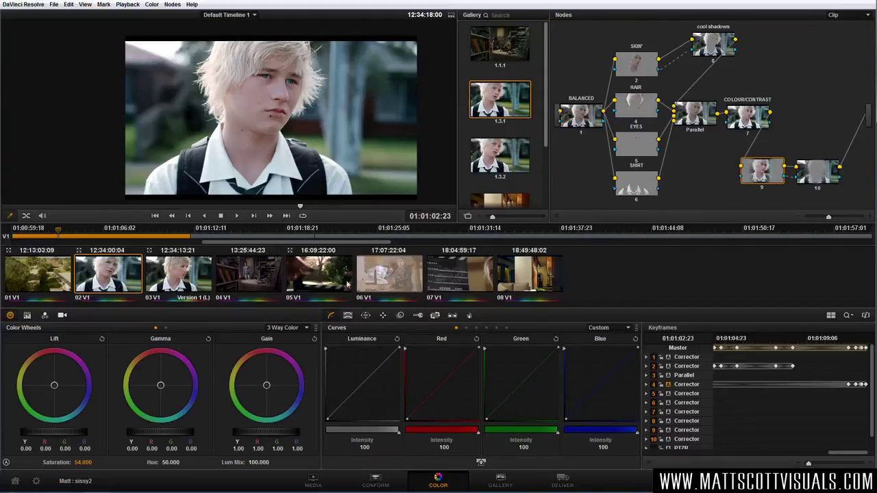
# Toggle the whole grade off and on with Alt+D to compare against the ungraded shot
pyautogui.click(348, 316)
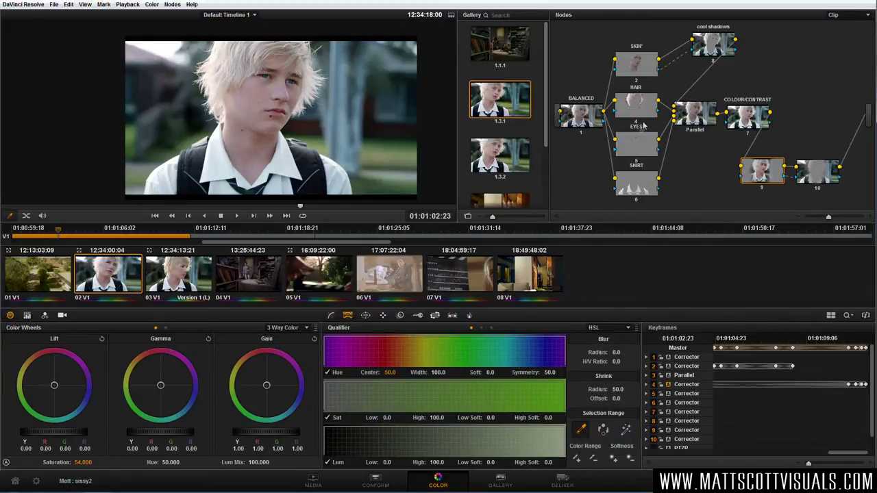
pyautogui.moveTo(643, 123)
pyautogui.hotkey('alt', 'd')
pyautogui.hotkey('alt', 'd')
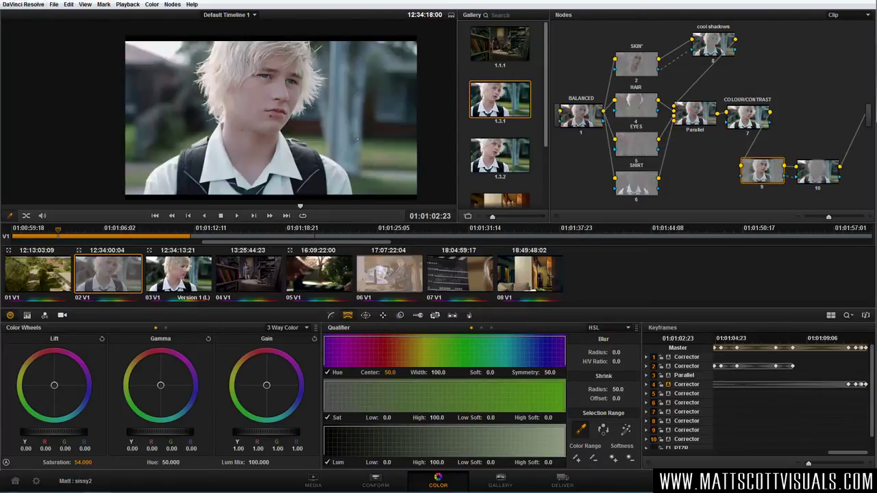
pyautogui.hotkey('alt', 'd')
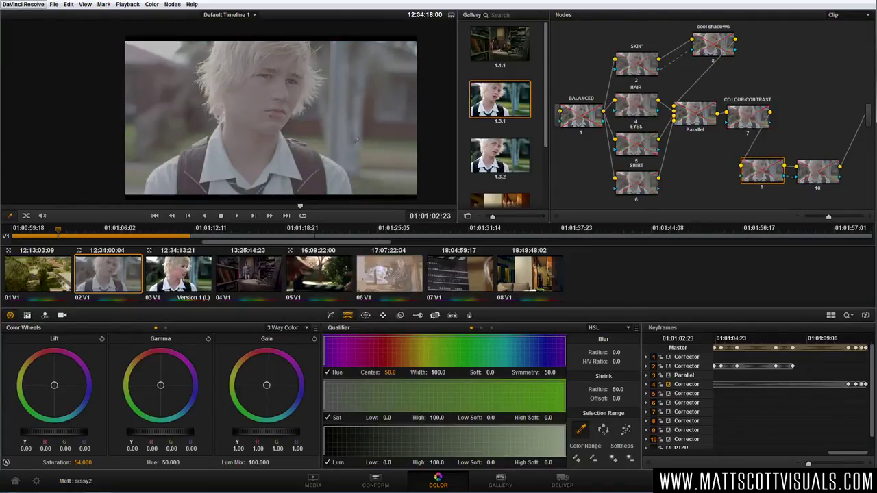
pyautogui.hotkey('alt', 'd')
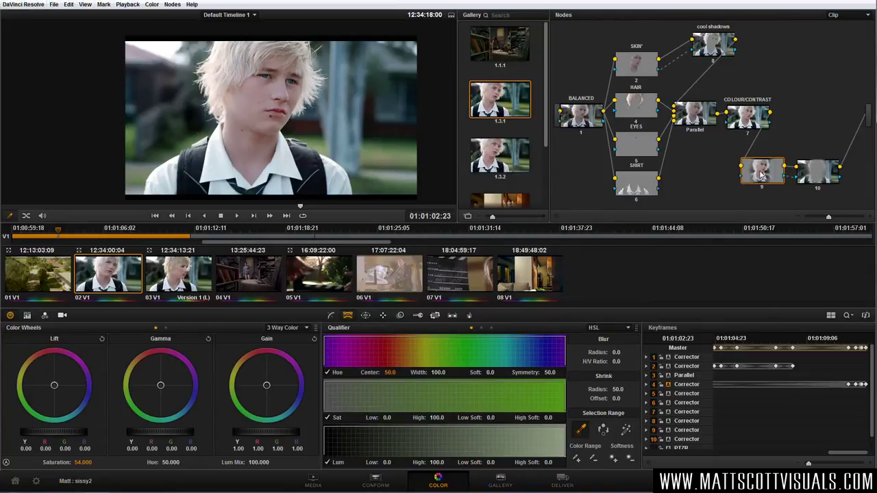
# Narrow node 9's outer oval window around the boy and raise its gain to 1.06
pyautogui.click(365, 315)
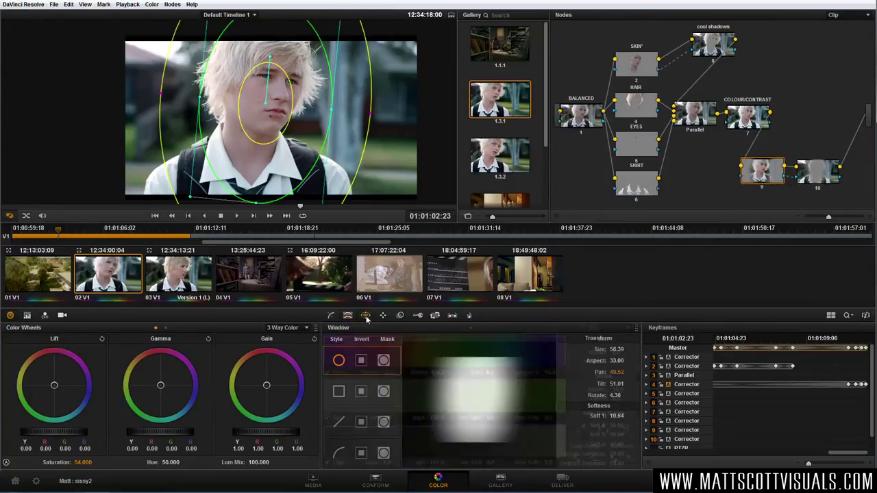
pyautogui.moveTo(334, 115); pyautogui.dragTo(322, 110)
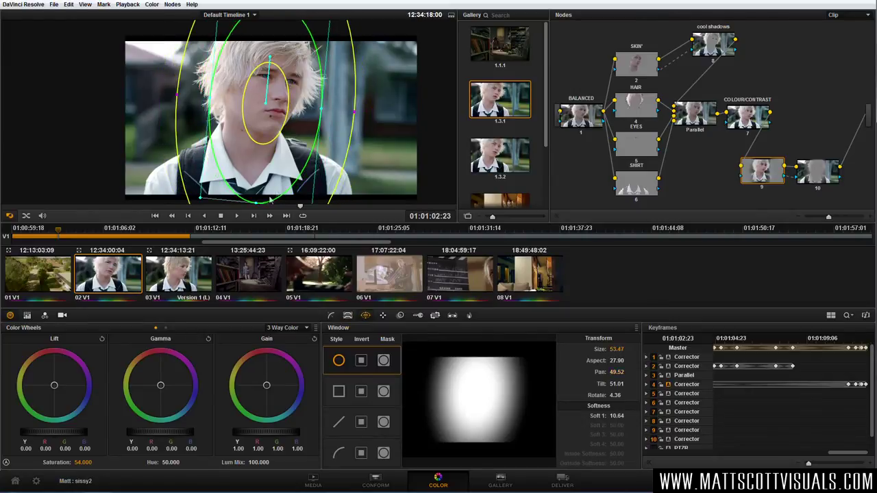
pyautogui.moveTo(256, 200); pyautogui.dragTo(259, 185)
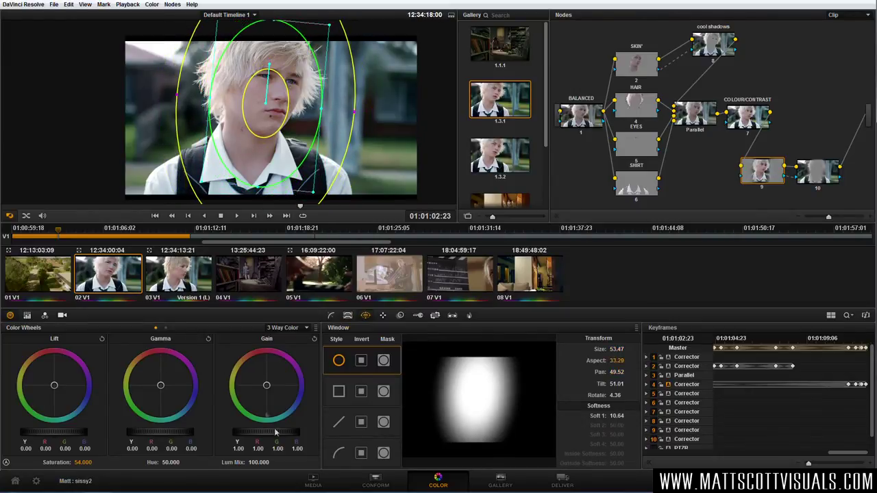
pyautogui.moveTo(259, 433); pyautogui.dragTo(294, 435)
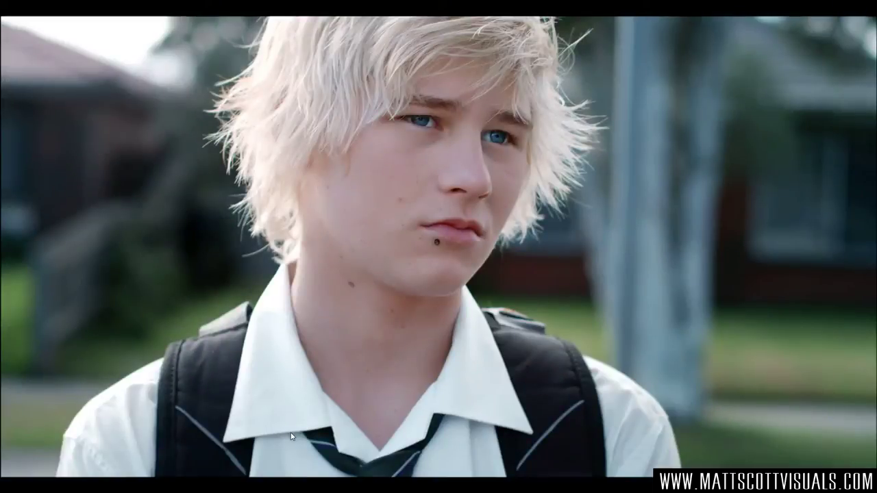
# Exit the full-screen preview of the graded close-up with Escape
pyautogui.press('Escape')
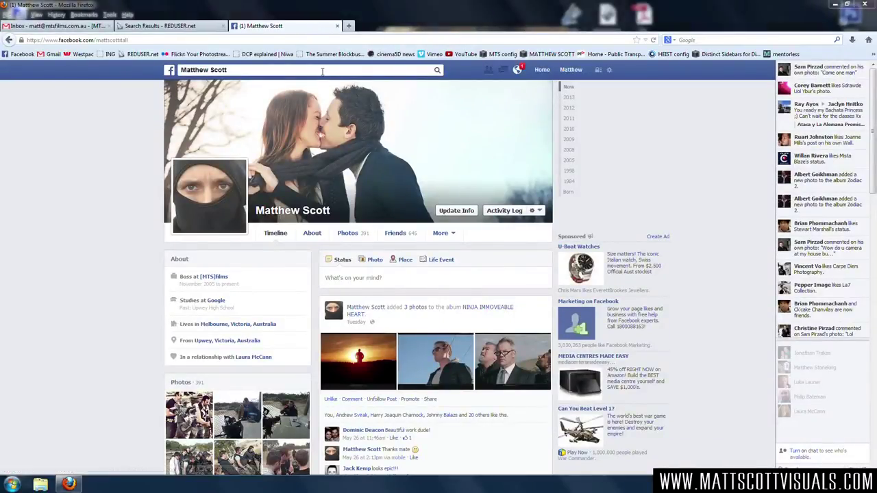
# Search Facebook for 'sissy boy (short film)' and open the page
pyautogui.click(367, 70)
pyautogui.write('sissy boy')
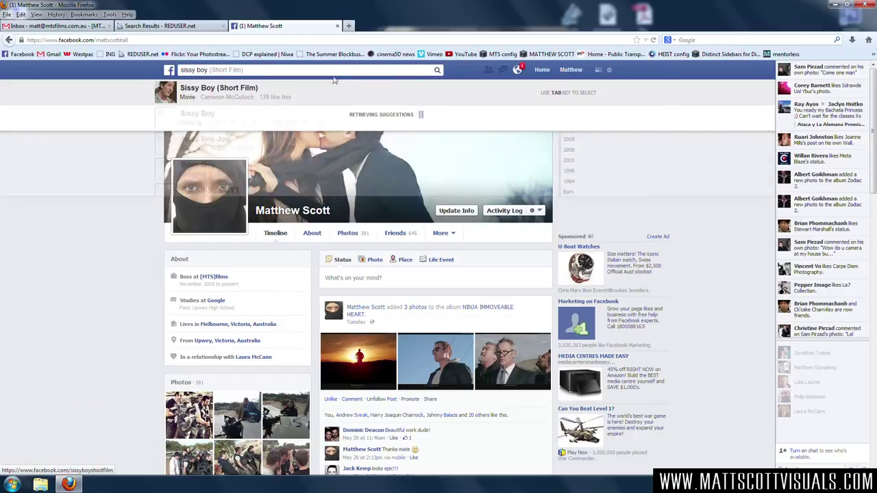
pyautogui.write(' (short film_+')
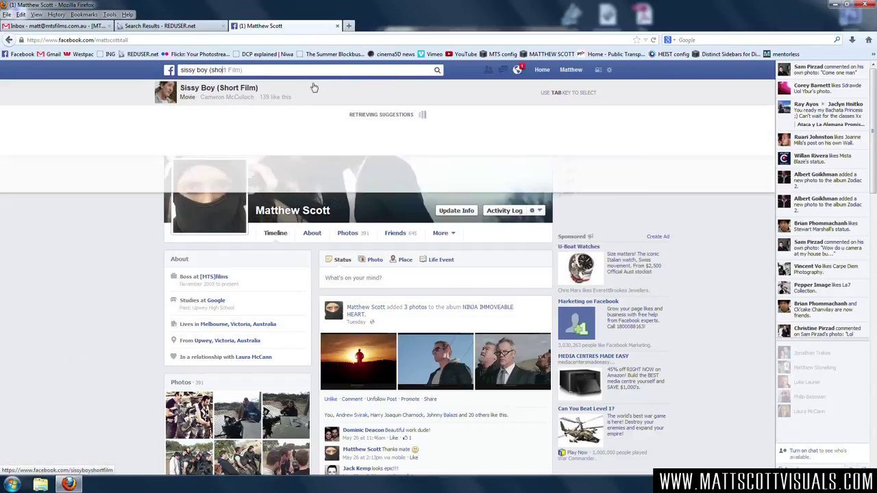
pyautogui.press('BackSpace')
pyautogui.press('BackSpace')
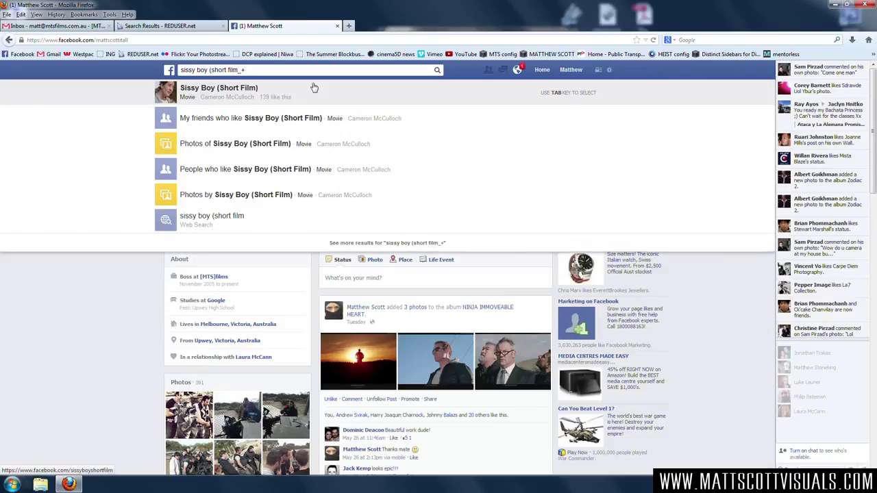
pyautogui.write(')')
pyautogui.click(314, 88)
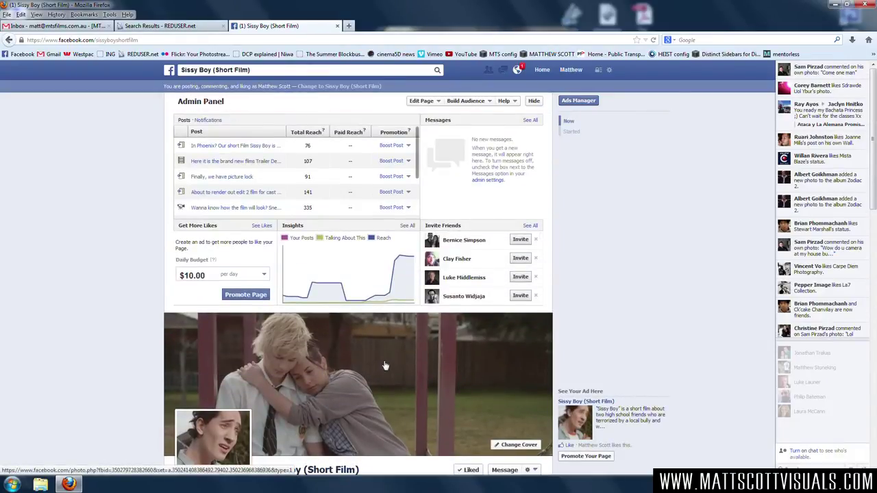
# Scroll down through the page's admin panel and posts, then back to the top
pyautogui.scroll(-3, 383, 366)
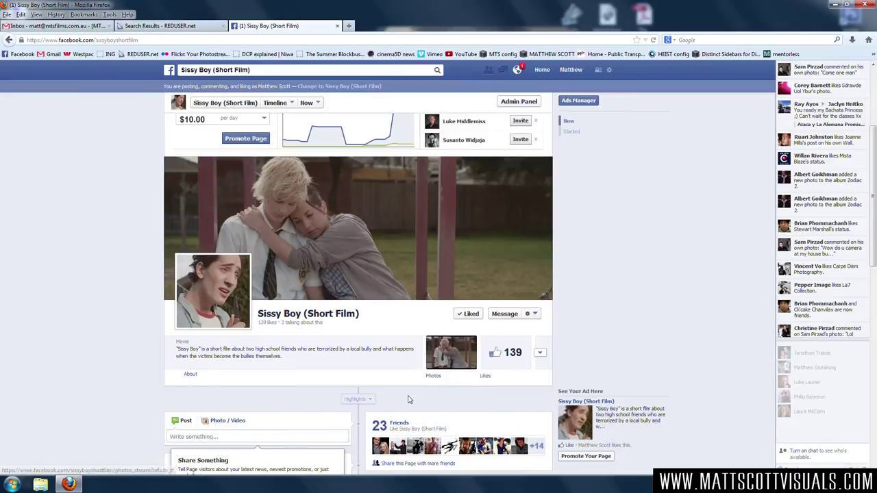
pyautogui.scroll(-10, 409, 399)
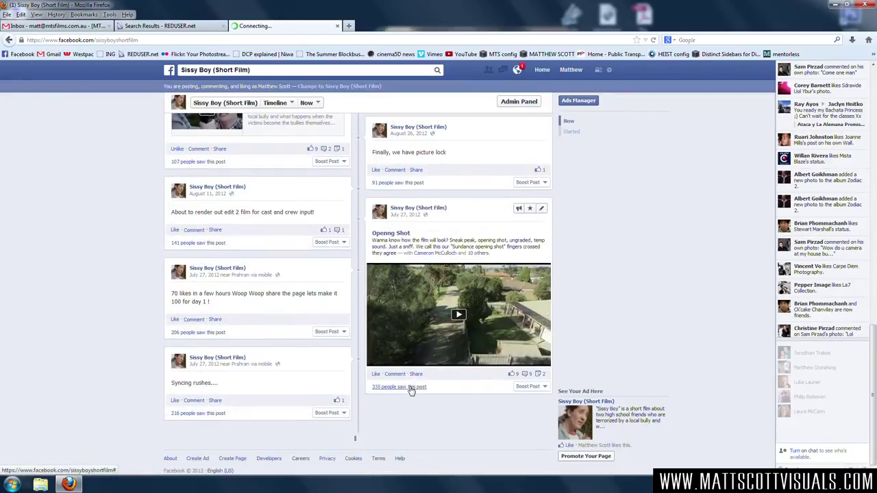
pyautogui.scroll(15, 410, 386)
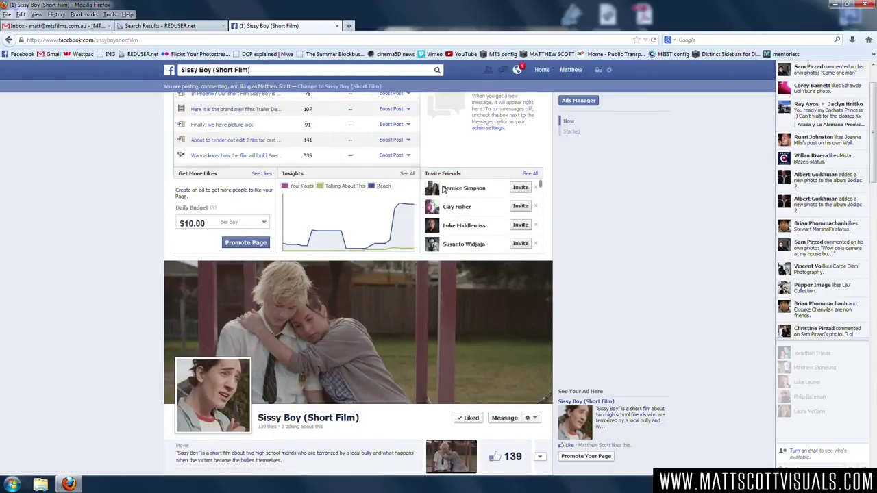
pyautogui.scroll(1, 443, 189)
# Search Facebook for the THE NINJA MOVIES group and open it
pyautogui.click(260, 69)
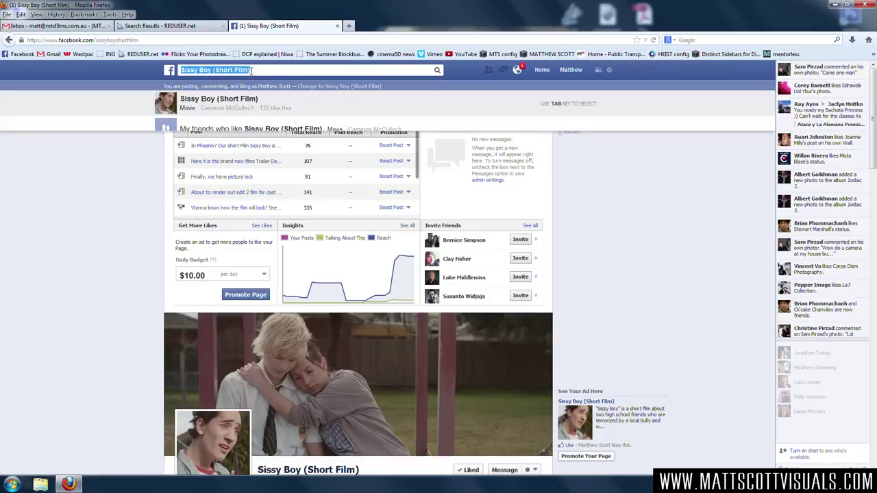
pyautogui.write('THE NI')
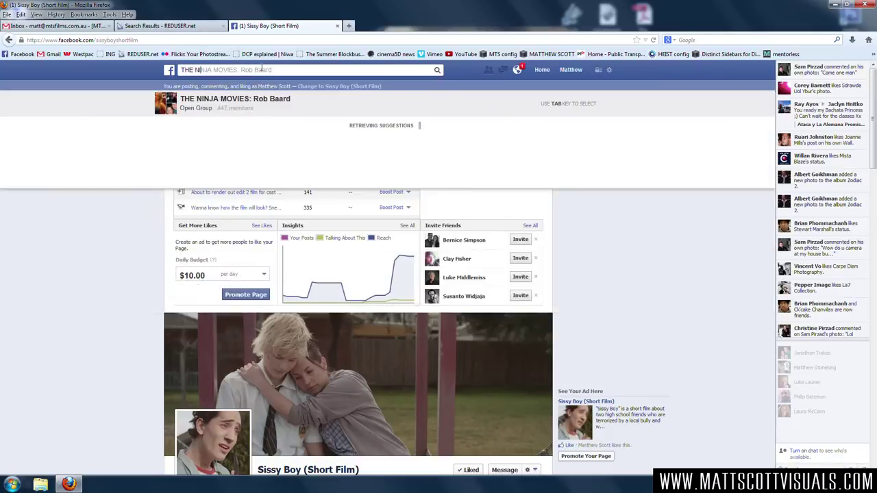
pyautogui.write('NJA MOVIES')
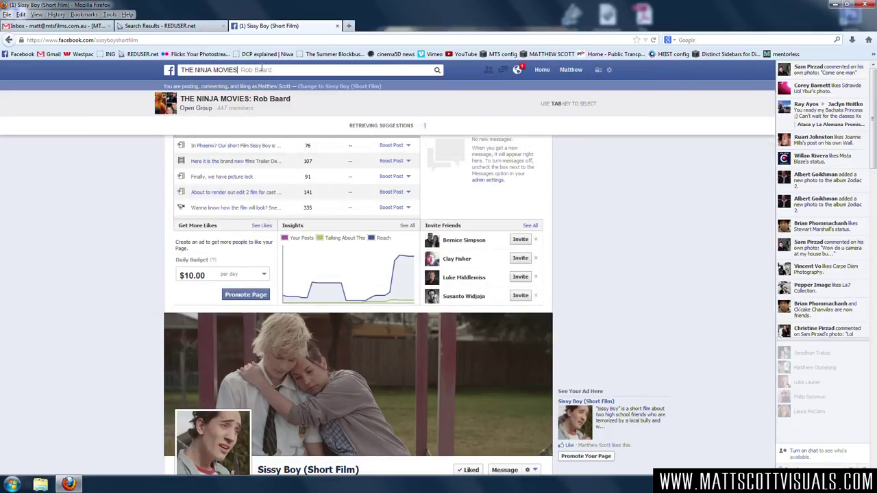
pyautogui.write(': ')
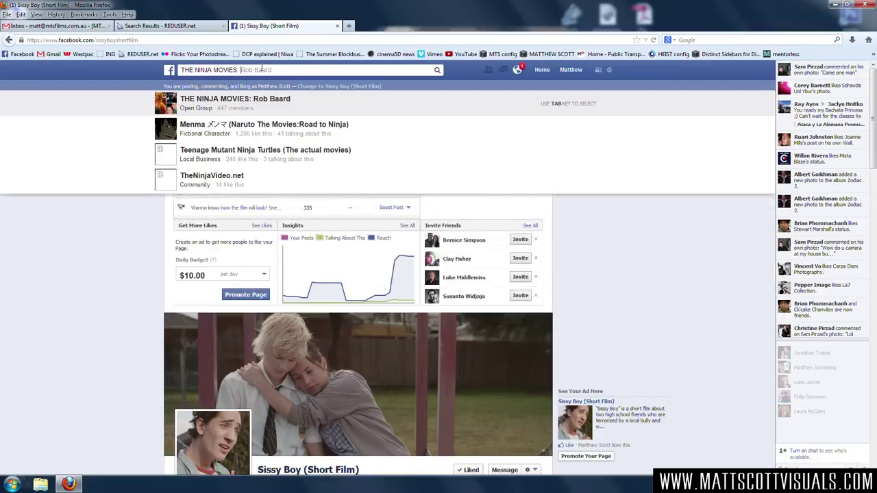
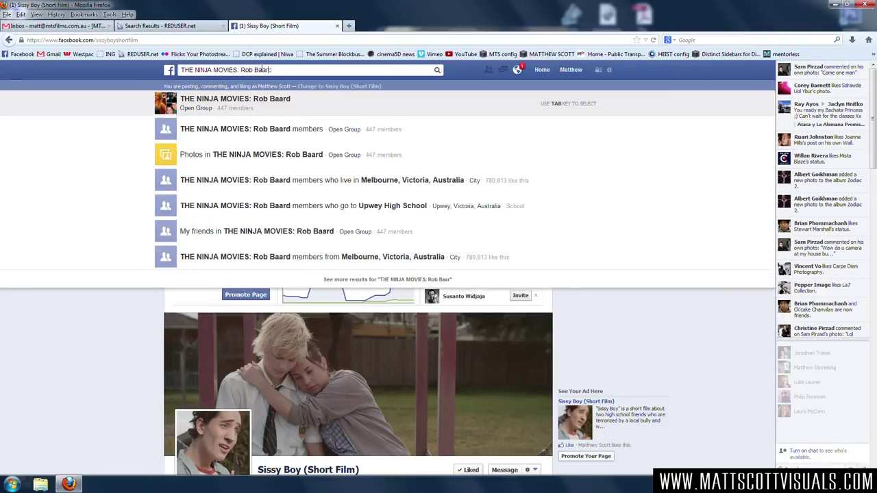
pyautogui.press('Return')
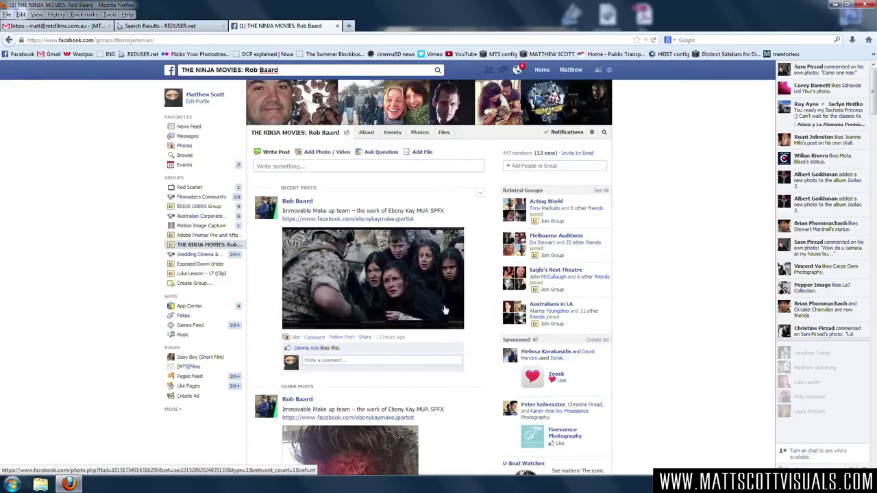
# Scroll down the group feed through the older Immovable Heart production photos
pyautogui.scroll(-1, 448, 310)
pyautogui.scroll(-6, 447, 310)
pyautogui.scroll(10, 448, 313)
pyautogui.scroll(-4, 433, 316)
pyautogui.scroll(-15, 433, 321)
pyautogui.scroll(-20, 433, 320)
pyautogui.scroll(-20, 432, 321)
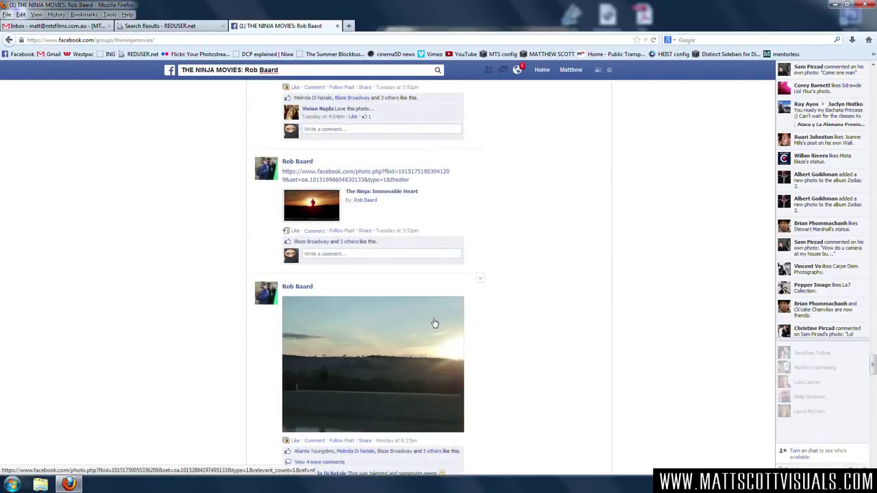
pyautogui.scroll(-20, 435, 323)
pyautogui.scroll(-3, 433, 322)
pyautogui.scroll(6, 432, 322)
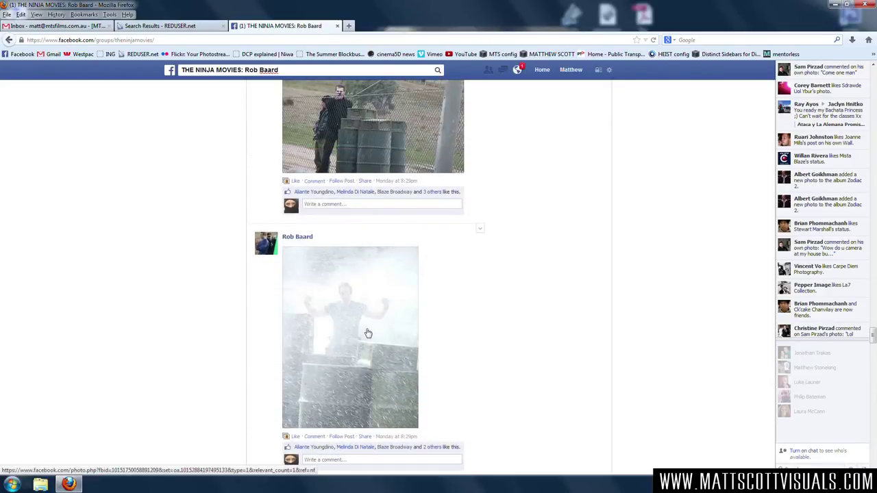